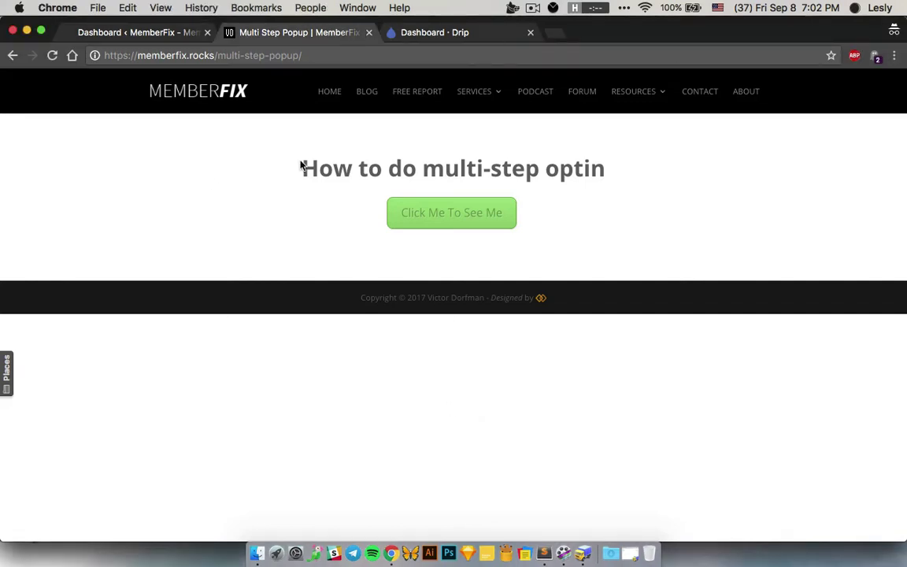
Preview the opt-in popup on the Multi Step Popup page, advancing through its form to Step 3, and close it.
left_click(608, 222)
left_click(443, 214)
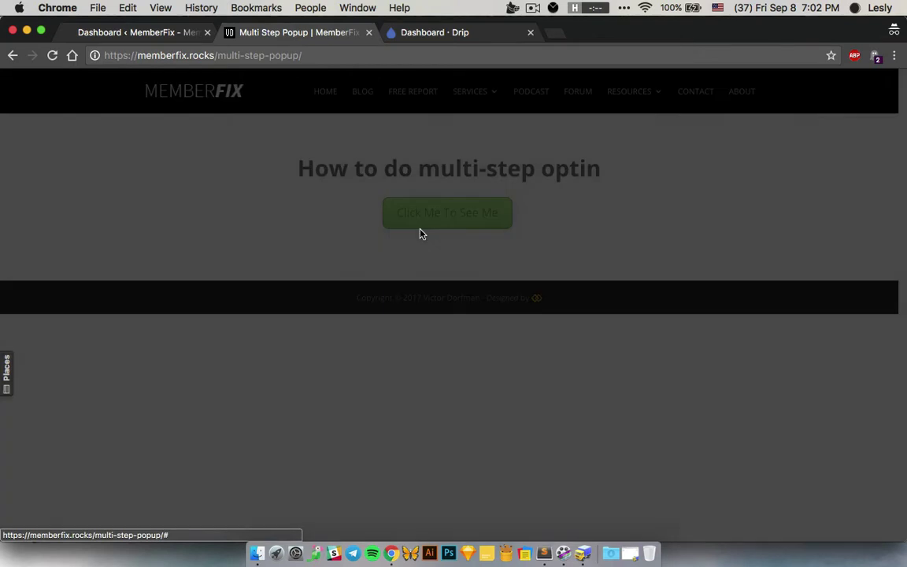
left_click_drag(366, 211, 556, 217)
left_click(439, 291)
left_click(346, 263)
left_click(467, 268)
left_click(351, 315)
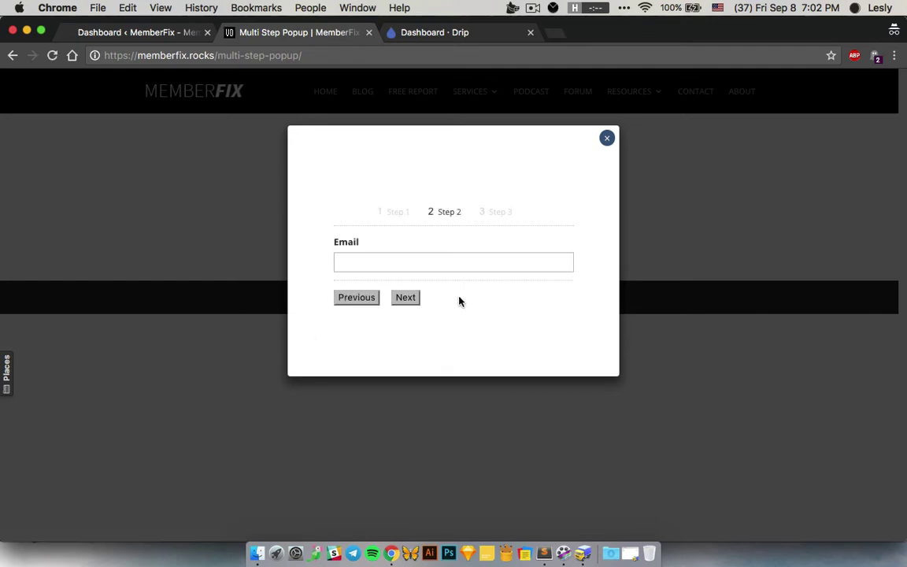
left_click(402, 298)
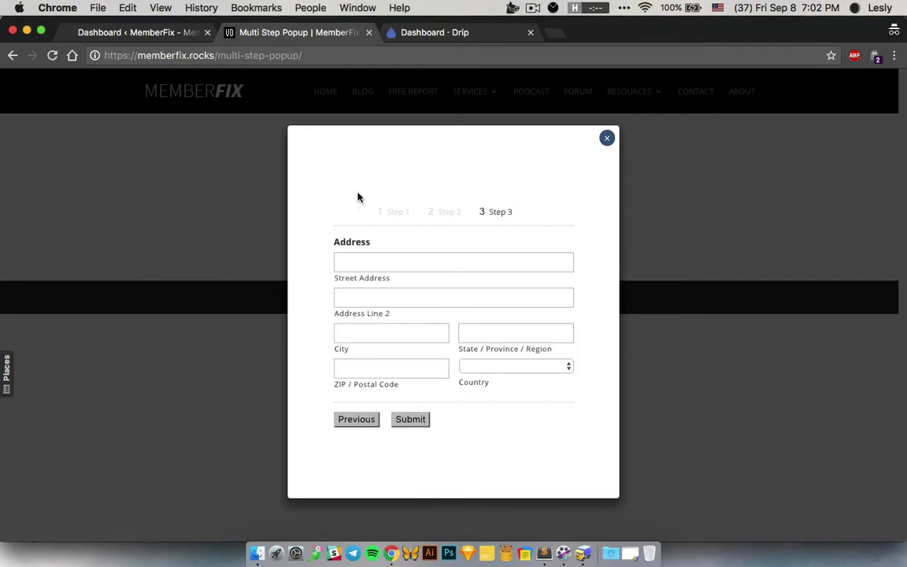
left_click_drag(358, 196, 499, 387)
left_click(511, 415)
left_click(607, 139)
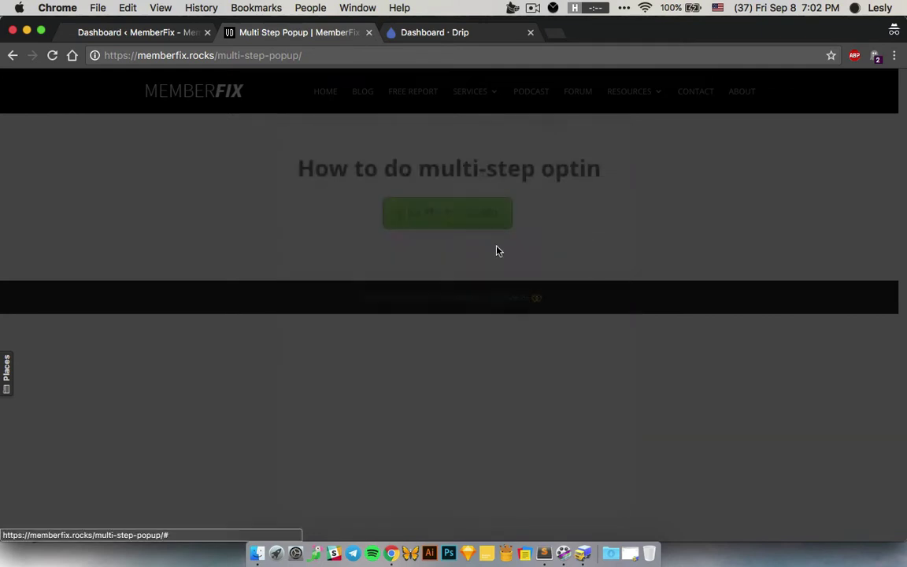
Switch to Sublime Text and review the required tools list from Divi to Drip Email Marketing Plugin, then return to Chrome.
key("ctrl+Up")
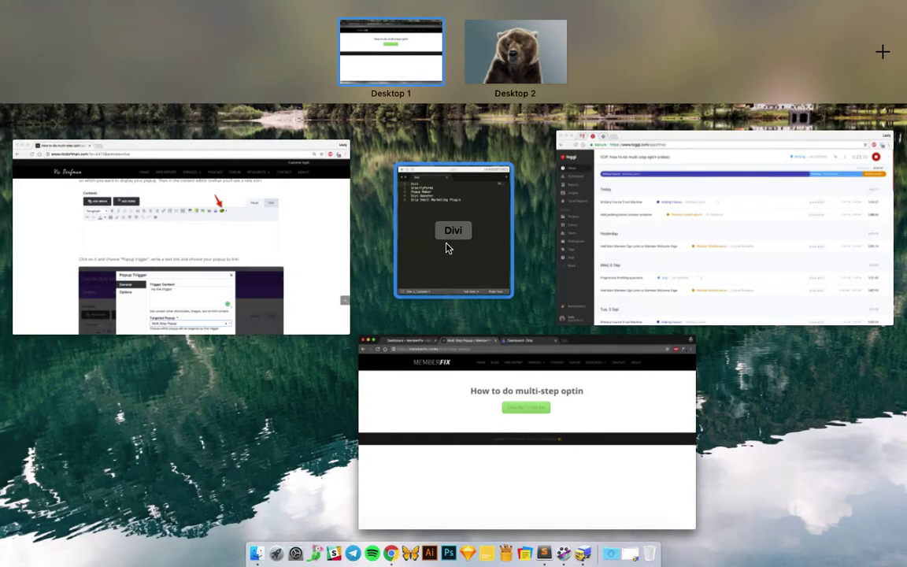
left_click(446, 245)
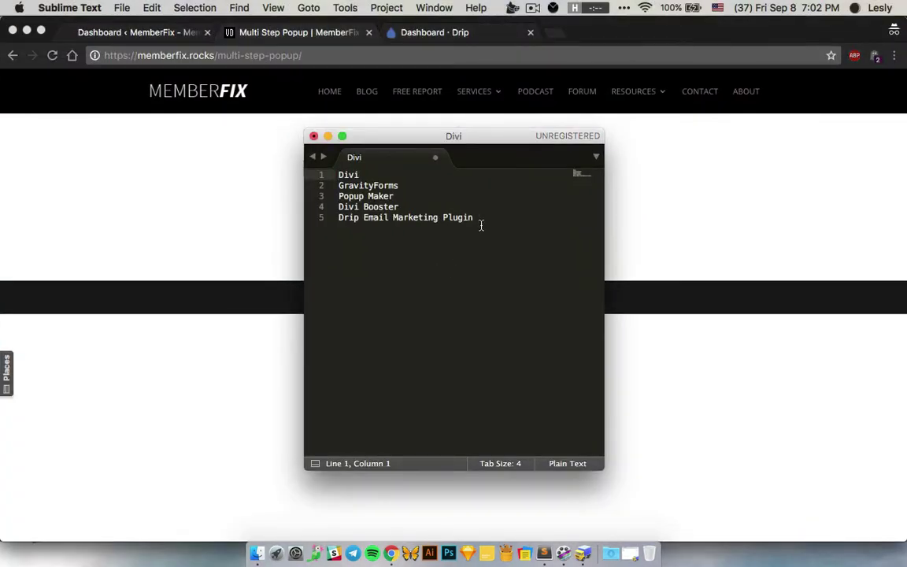
double_click(351, 207)
left_click(378, 175)
left_click_drag(405, 185, 338, 186)
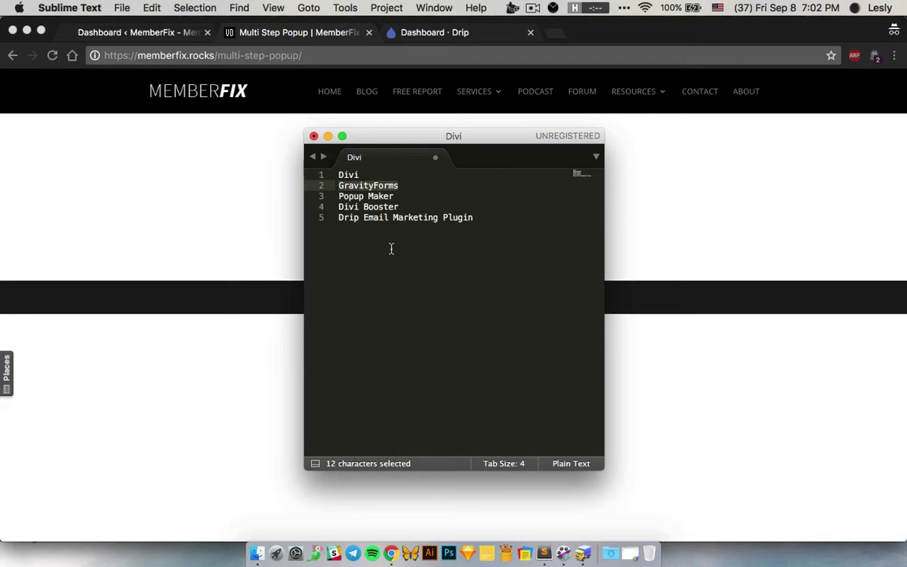
left_click(403, 197)
key("super+shift+Left")
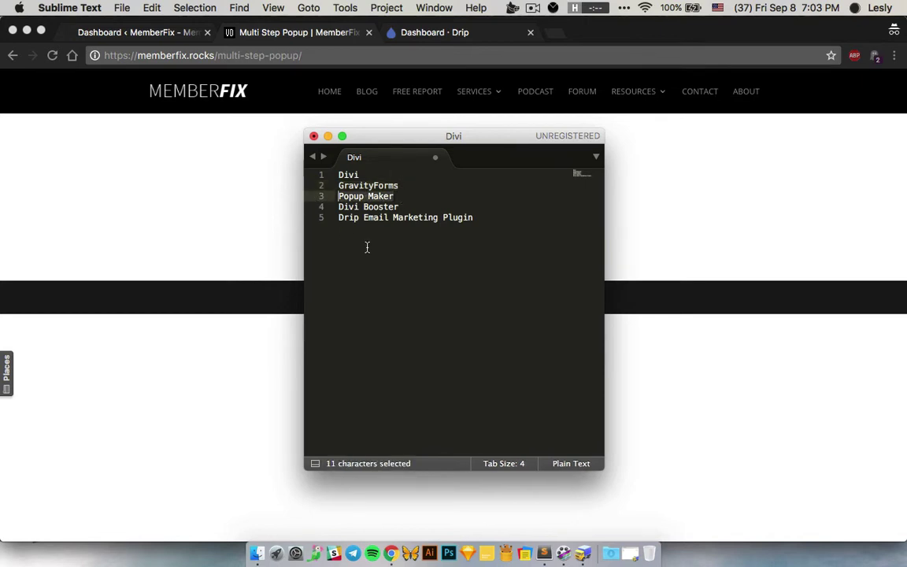
left_click(410, 207)
key("super+shift+Left")
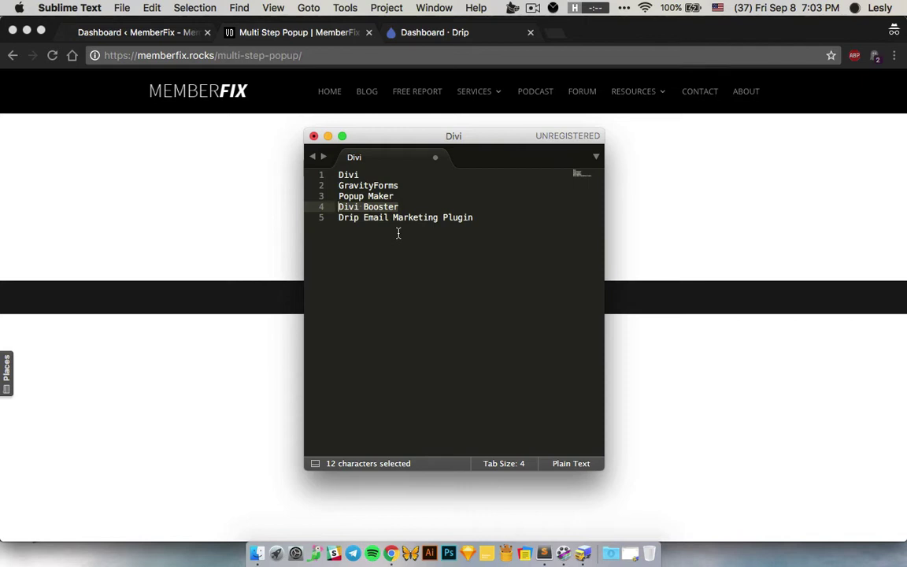
mouse_move(340, 217)
left_mouse_down()
mouse_move(486, 223)
mouse_move(327, 219)
left_mouse_up()
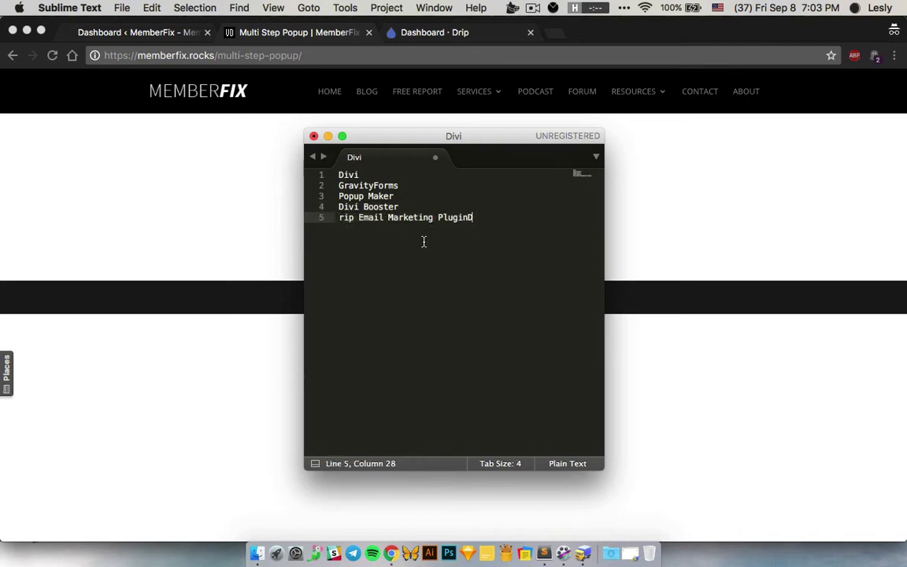
key("super+z")
left_click(639, 208)
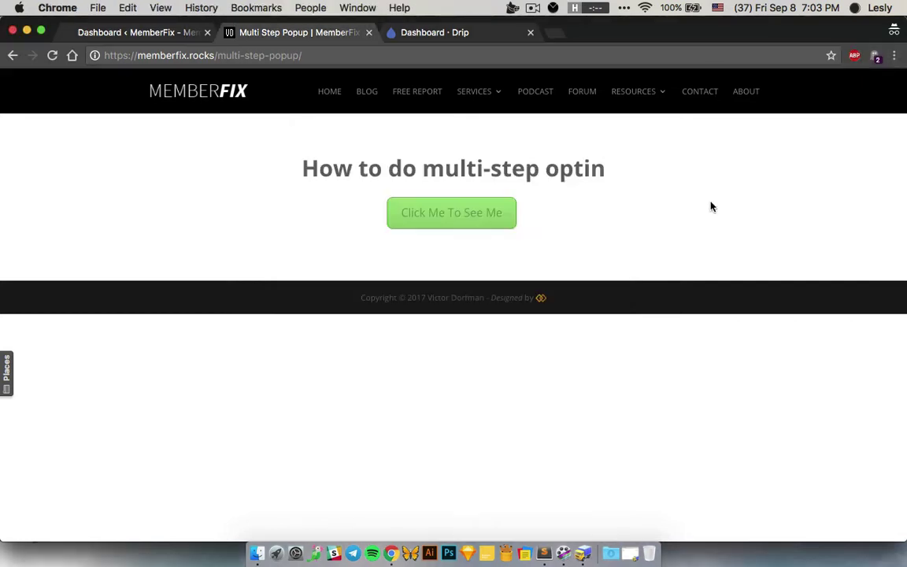
Open the form "(SOP) How to do multi-step optin(2)" for editing from the WordPress site's forms list.
left_click(122, 32)
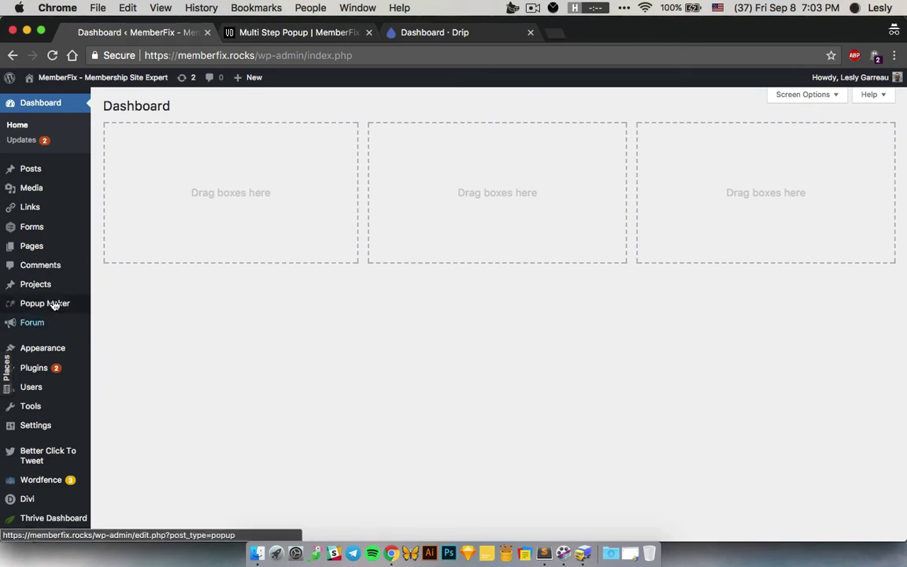
mouse_move(33, 228)
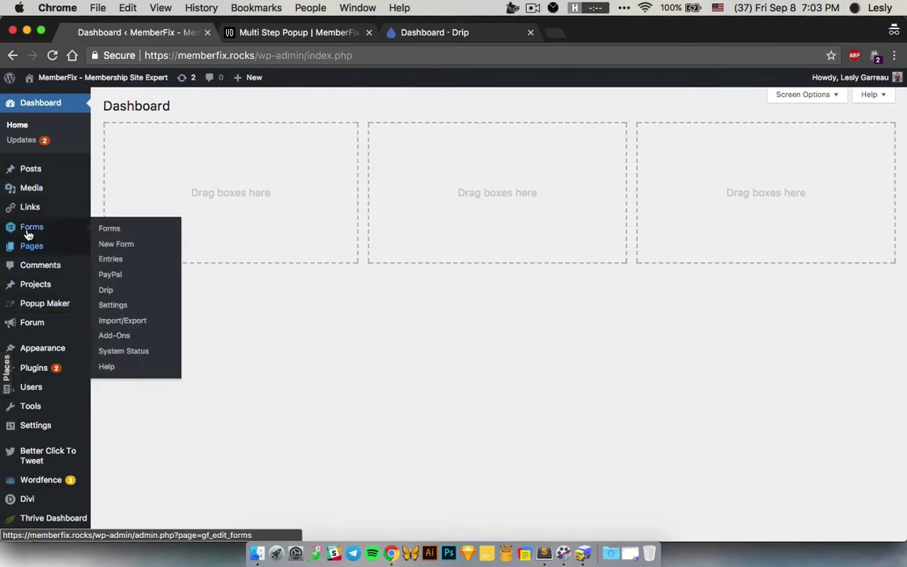
left_click(109, 229)
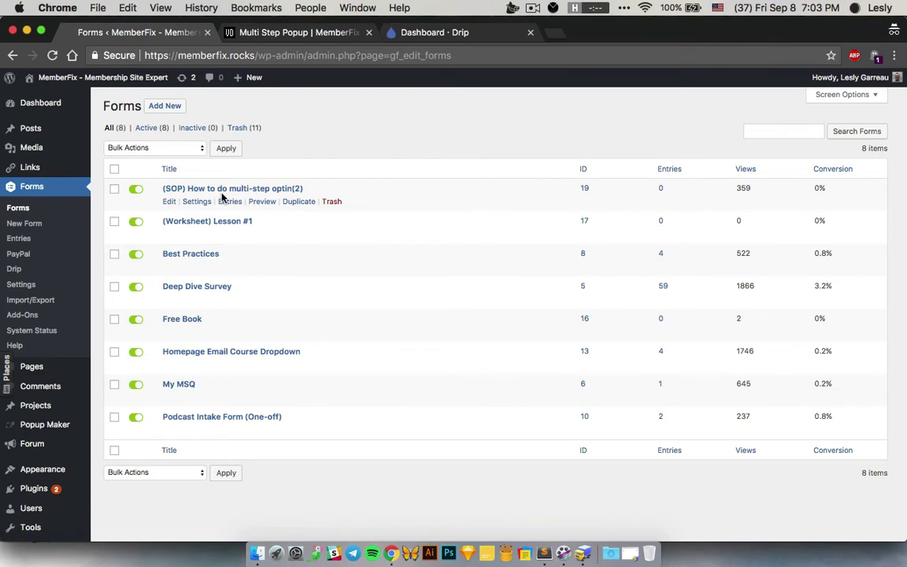
left_click(169, 204)
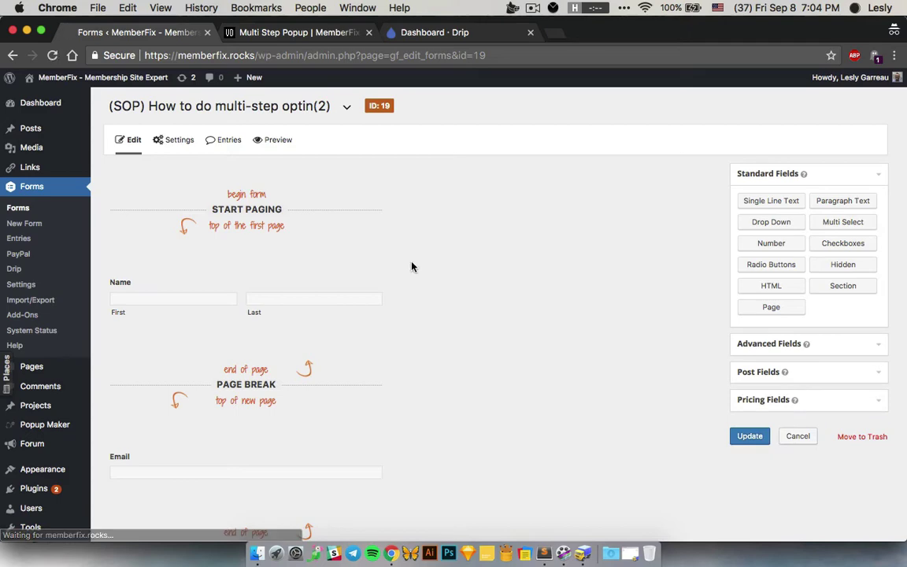
scroll(403, 269, "down", 5)
scroll(402, 271, "up", 5)
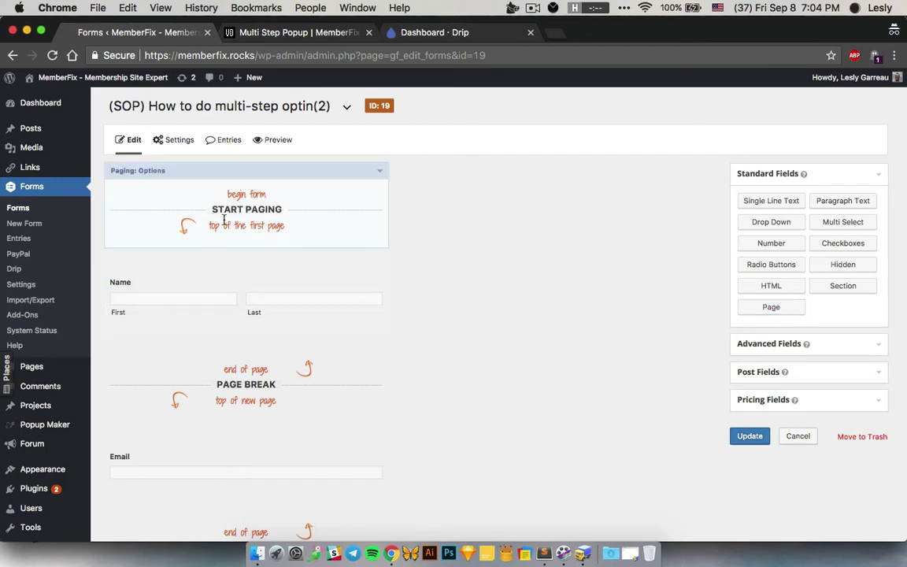
mouse_move(755, 310)
left_mouse_down()
mouse_move(546, 270)
mouse_move(299, 191)
mouse_move(669, 299)
mouse_move(522, 224)
mouse_move(336, 181)
mouse_move(756, 308)
left_mouse_up()
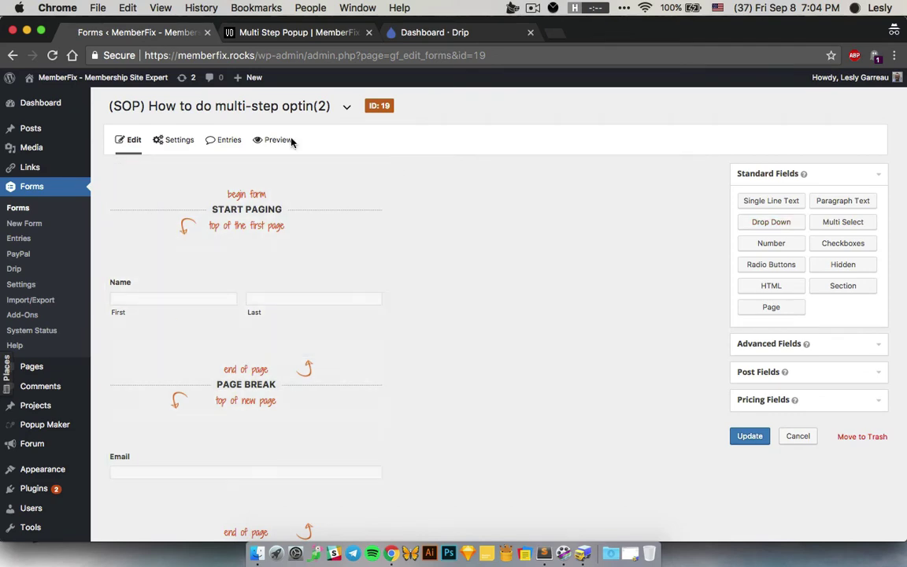
scroll(114, 230, "down", 8)
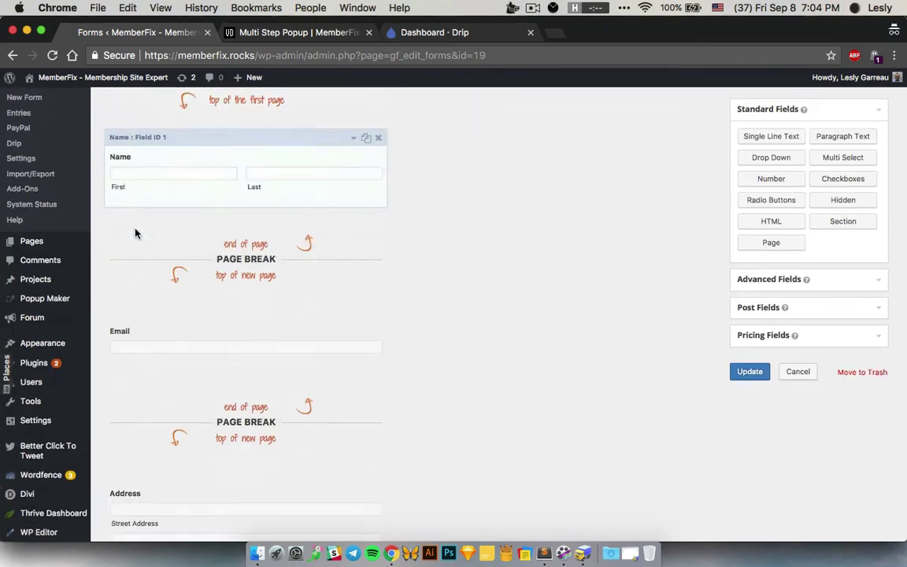
scroll(222, 308, "up", 5)
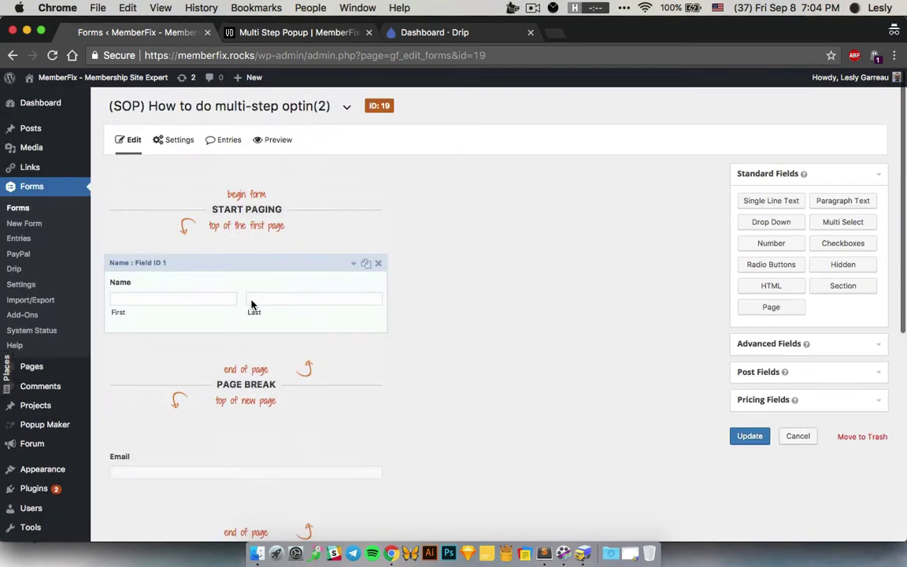
Delete all existing fields from the form, including Name, Email, Address and the page breaks between them.
left_click(378, 261)
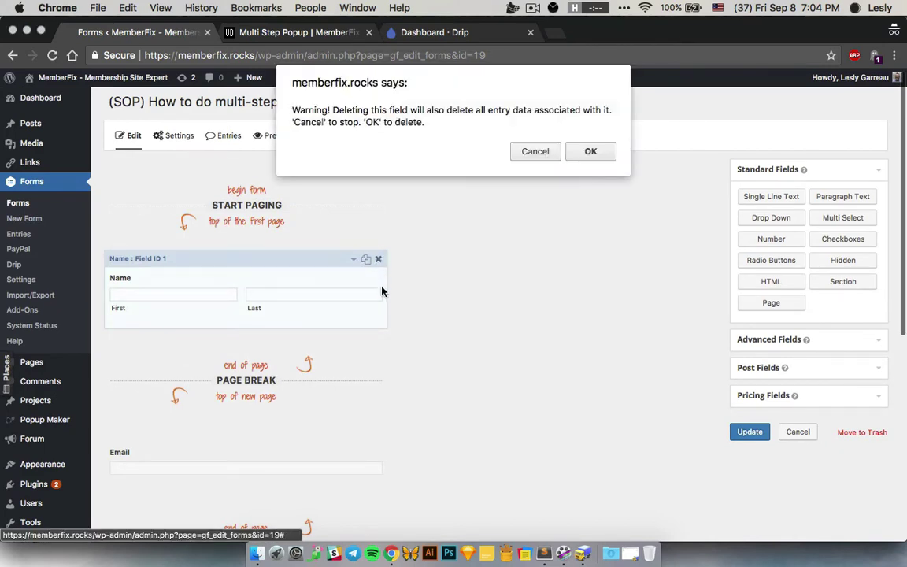
left_click(589, 152)
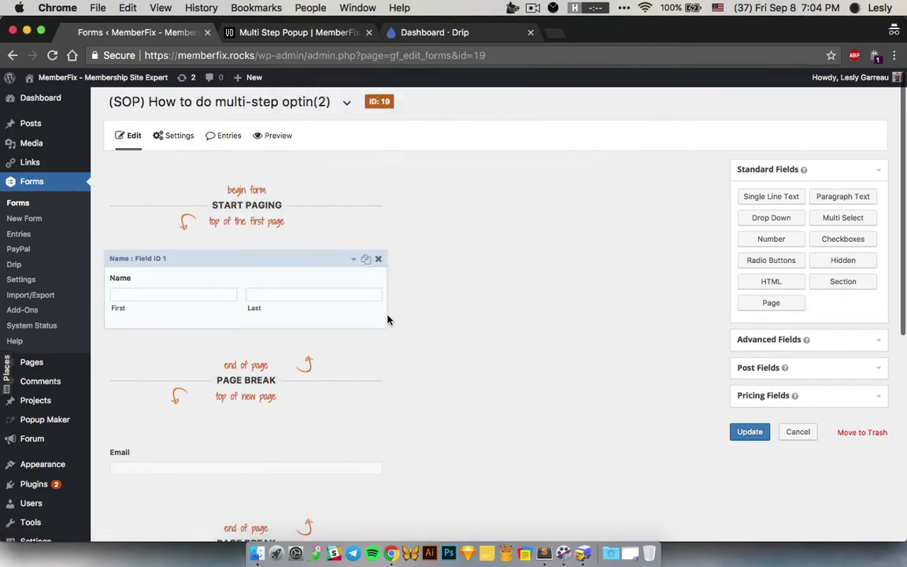
left_click(379, 260)
left_click(588, 150)
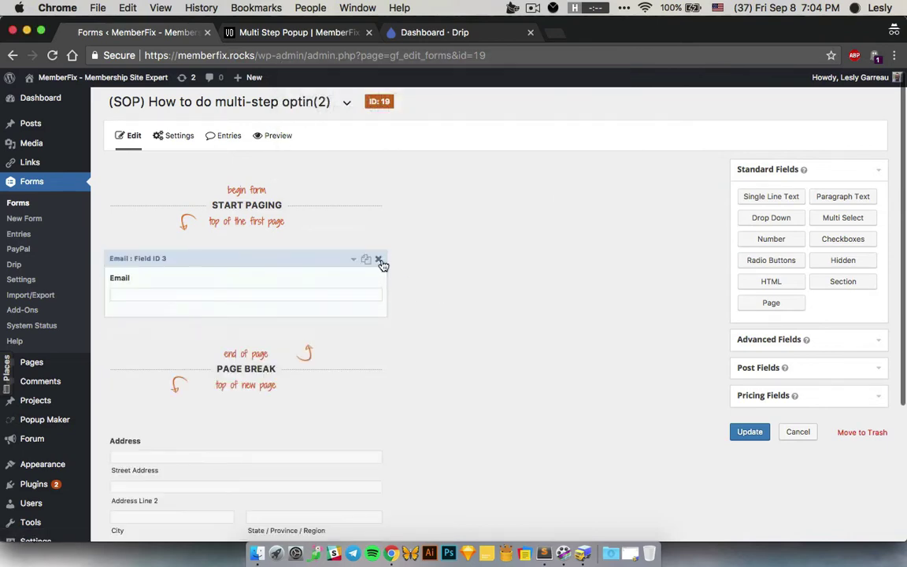
left_click(379, 261)
left_click(591, 153)
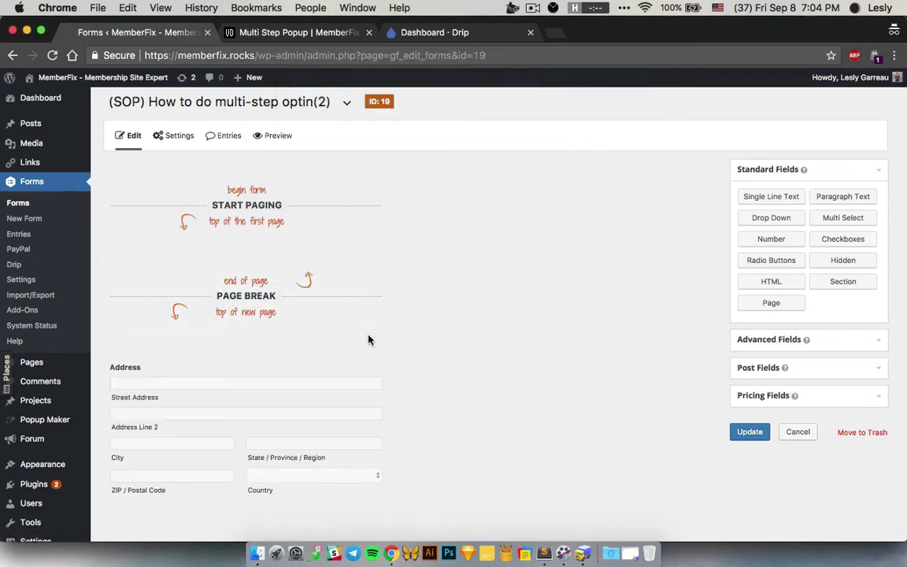
left_click(379, 258)
left_click(589, 152)
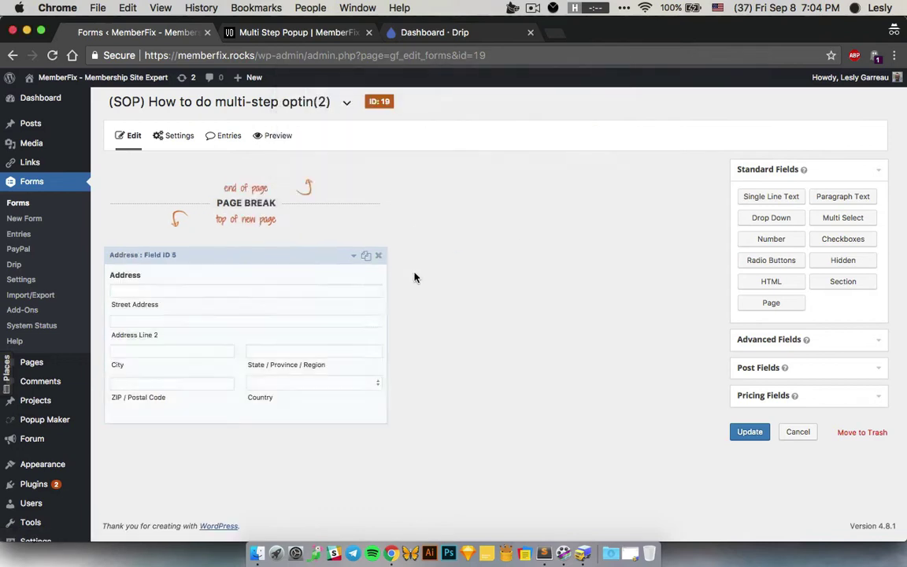
left_click(378, 168)
left_click(589, 152)
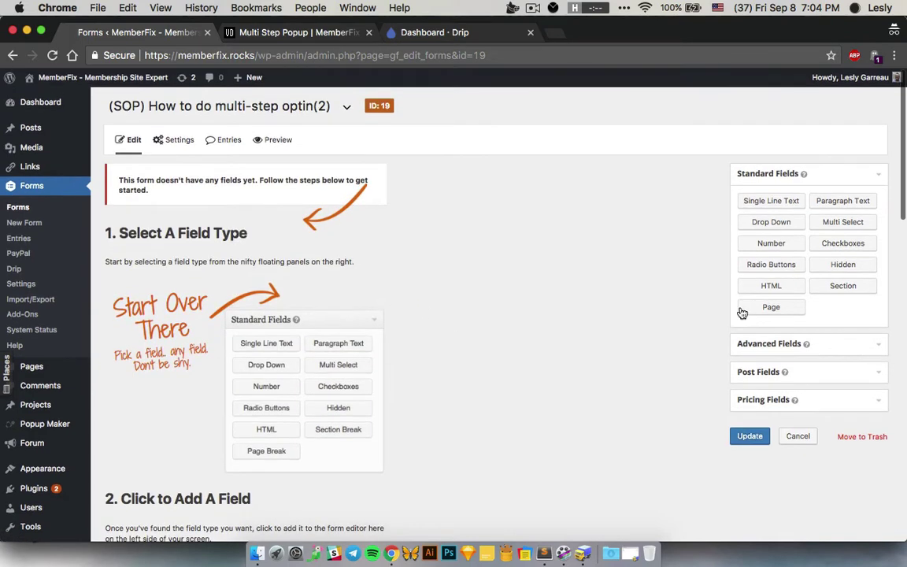
Add a page break to the empty form and place an advanced Name field above it on the first page.
left_click_drag(770, 306, 277, 193)
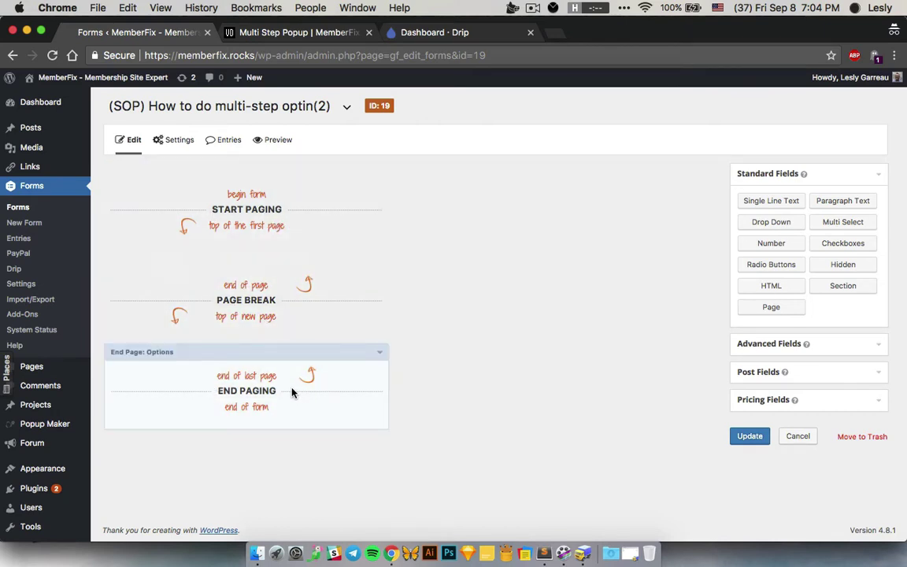
left_click(778, 345)
left_click_drag(765, 229, 270, 252)
left_click(773, 232)
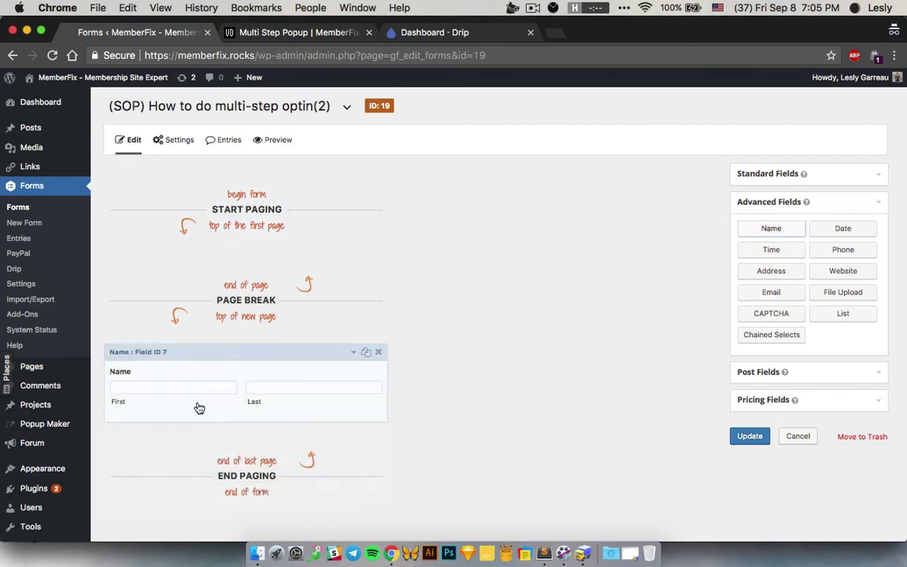
left_click_drag(188, 349, 252, 299)
scroll(377, 340, "down", 1)
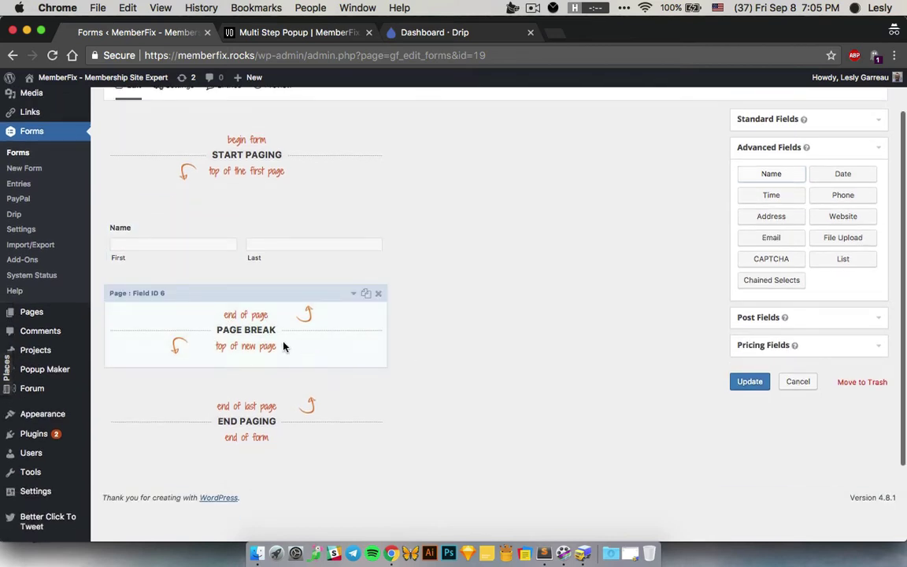
Add an advanced Email field between the page break and the end of paging.
left_click(275, 330)
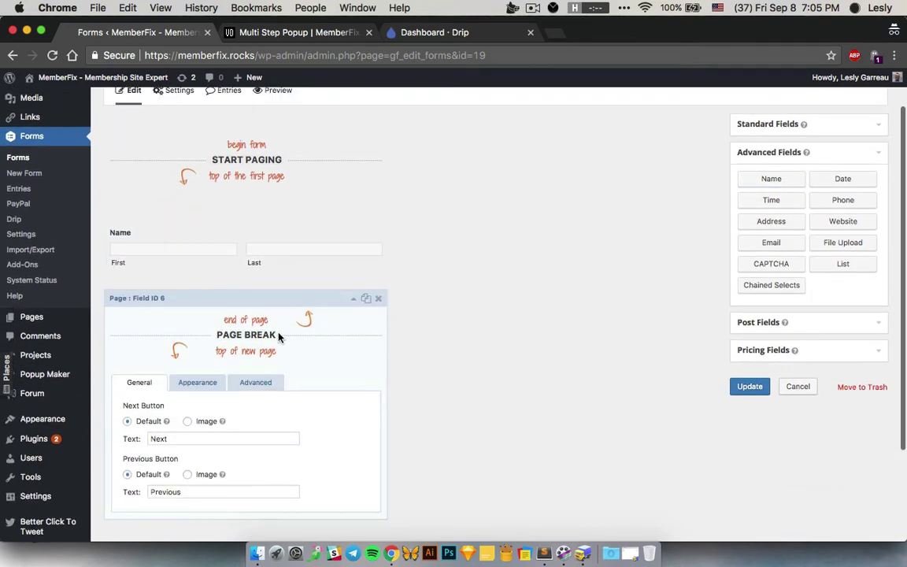
left_click(354, 300)
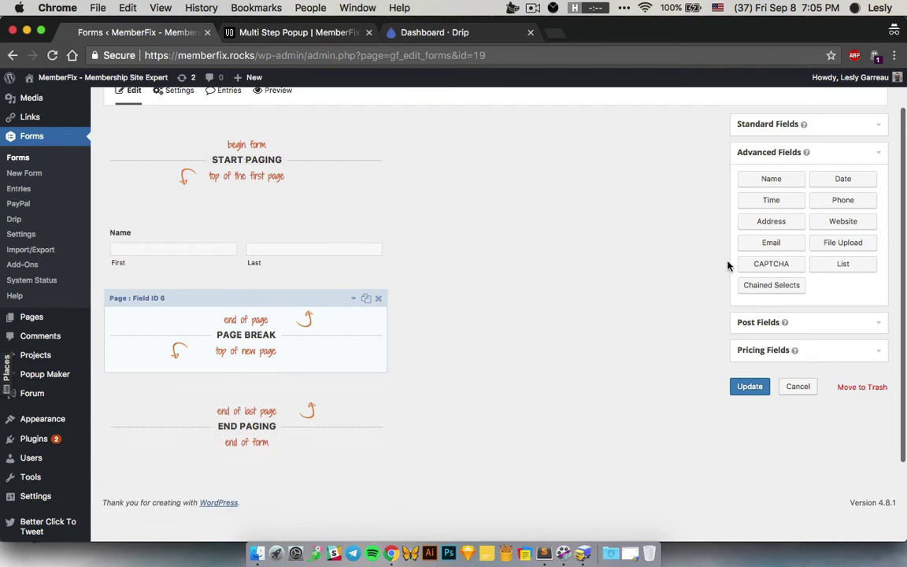
left_click(799, 204)
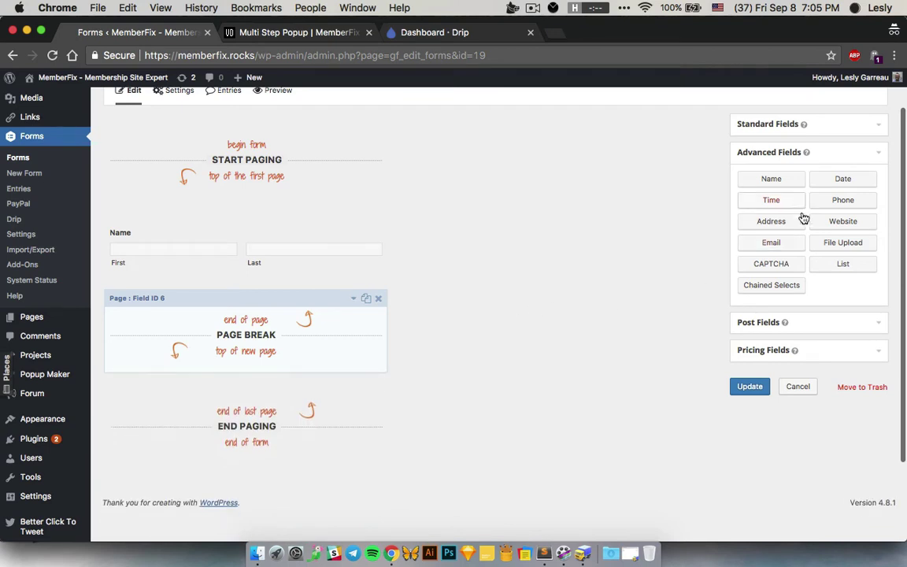
left_click(806, 323)
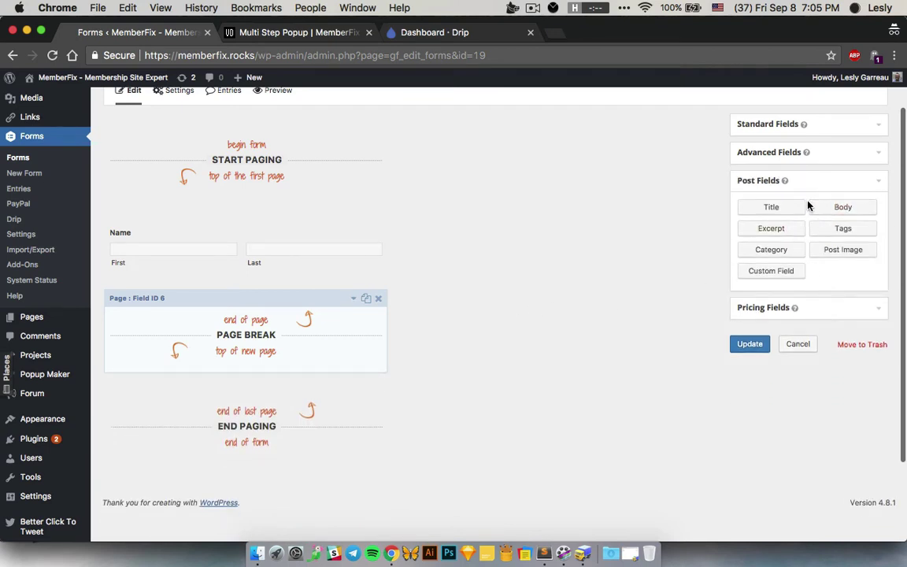
left_click(794, 154)
left_click_drag(771, 248, 248, 414)
Duplicate the page break and move the copy below the Email field.
scroll(467, 377, "down", 3)
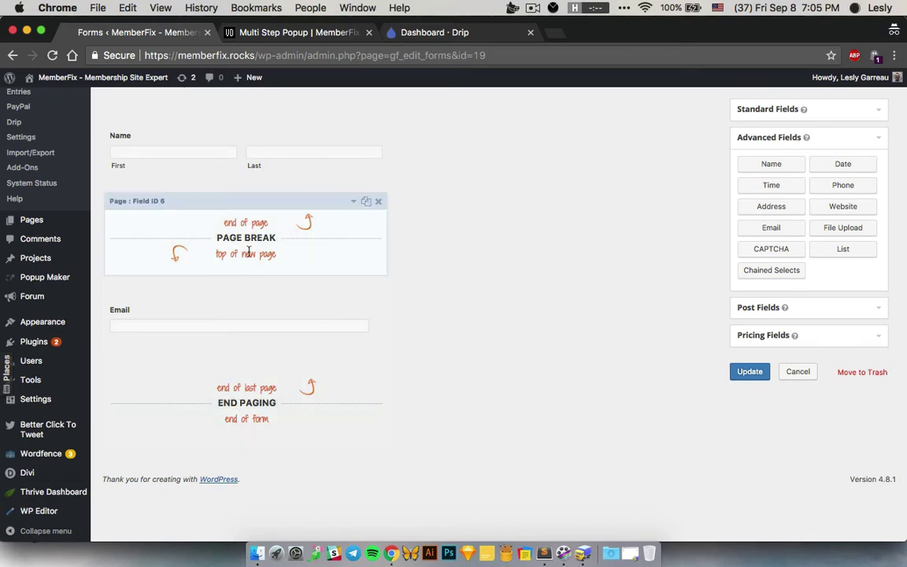
left_click(366, 203)
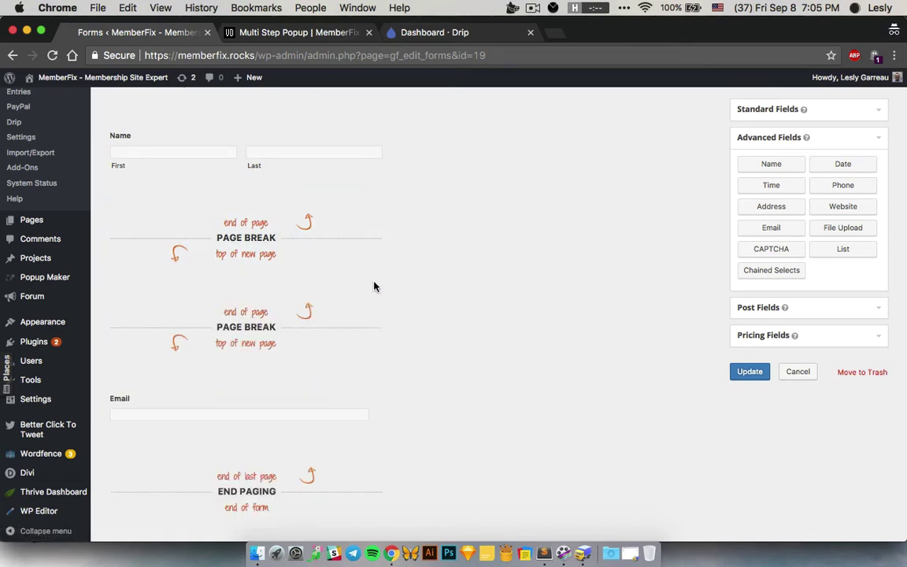
left_click_drag(277, 359, 398, 415)
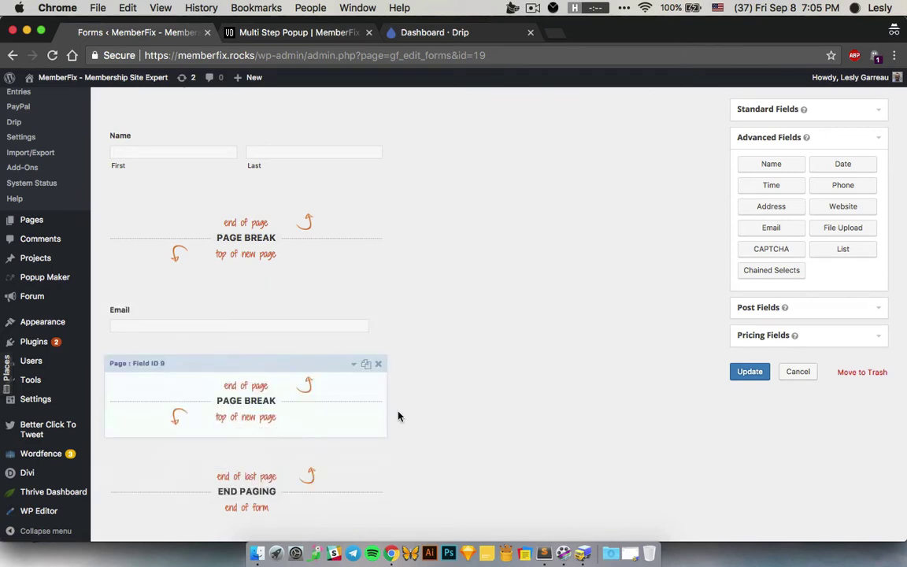
Add an advanced Address field between the second page break and the end of paging.
scroll(492, 402, "down", 1)
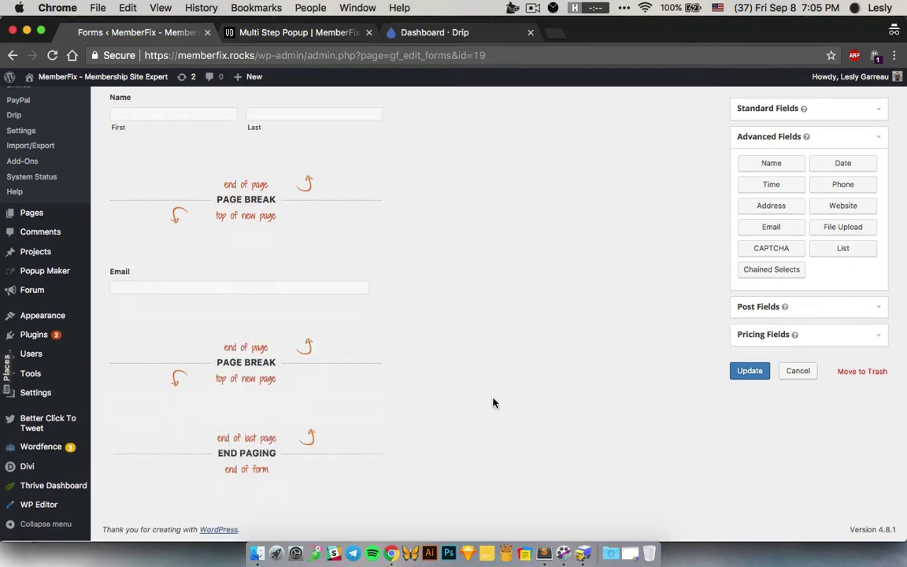
left_click(762, 309)
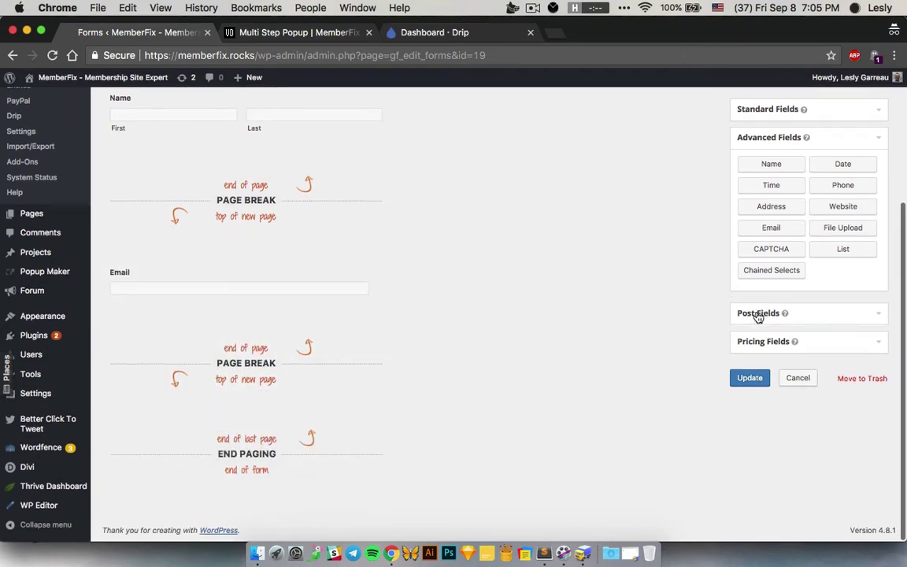
left_click(775, 114)
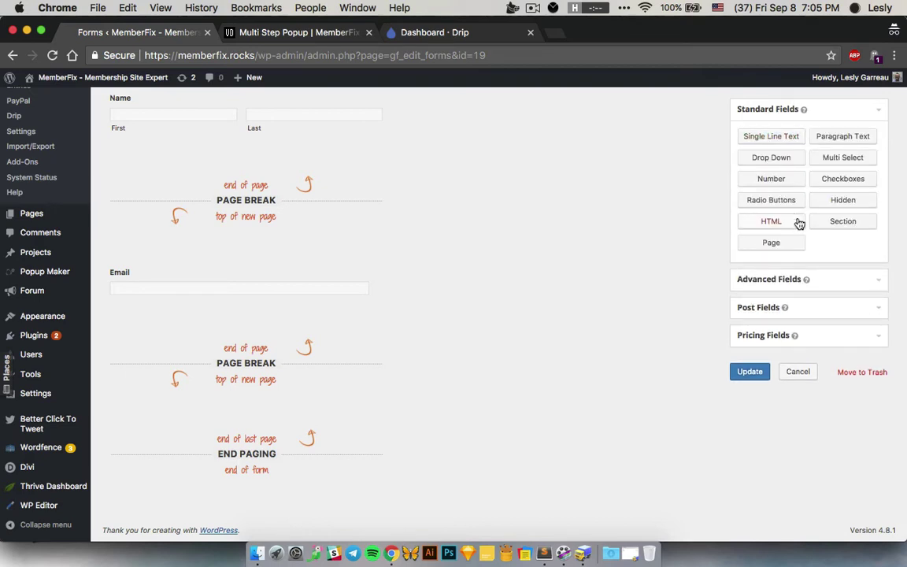
left_click(827, 282)
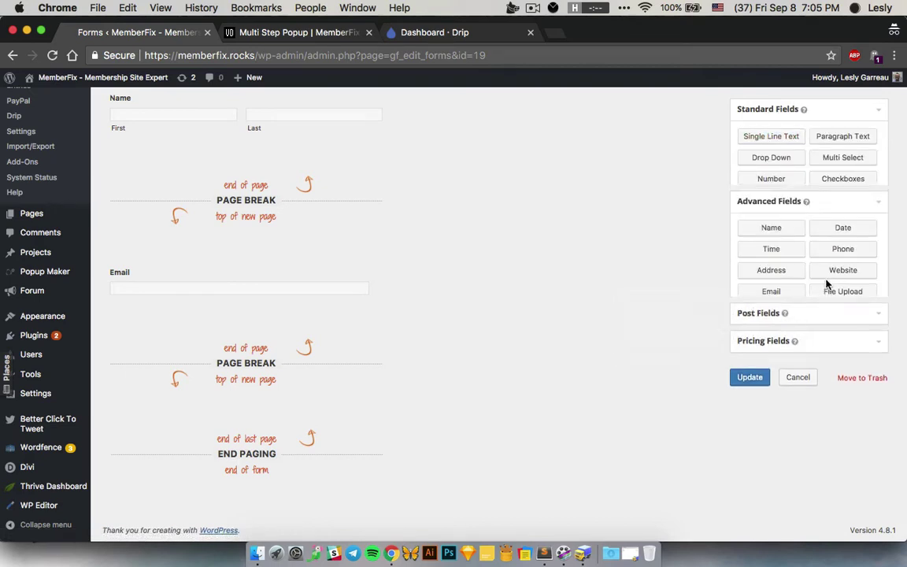
left_click_drag(771, 208, 340, 411)
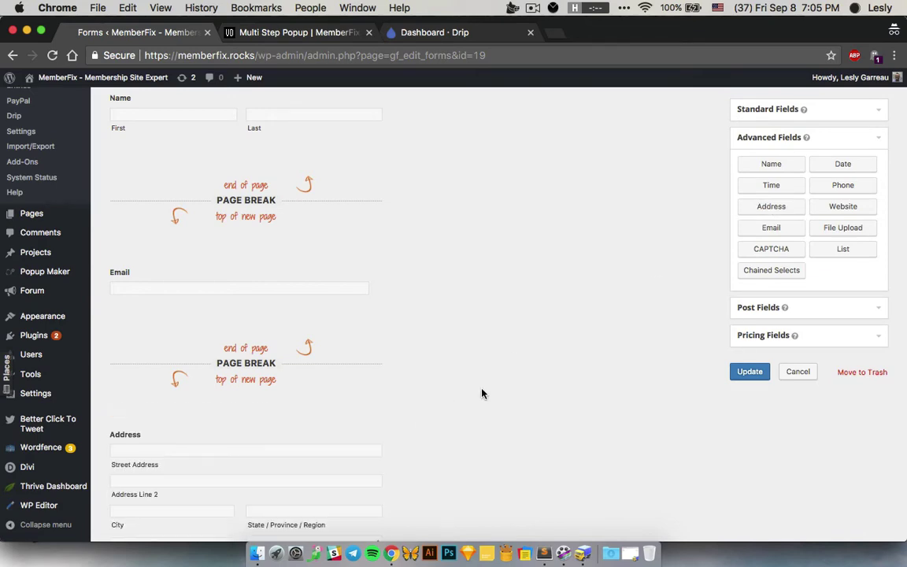
Review the form's paging options, checking the Steps progress indicator and the names of the three pages.
scroll(473, 379, "down", 3)
scroll(466, 368, "up", 5)
scroll(465, 368, "down", 5)
scroll(465, 368, "up", 5)
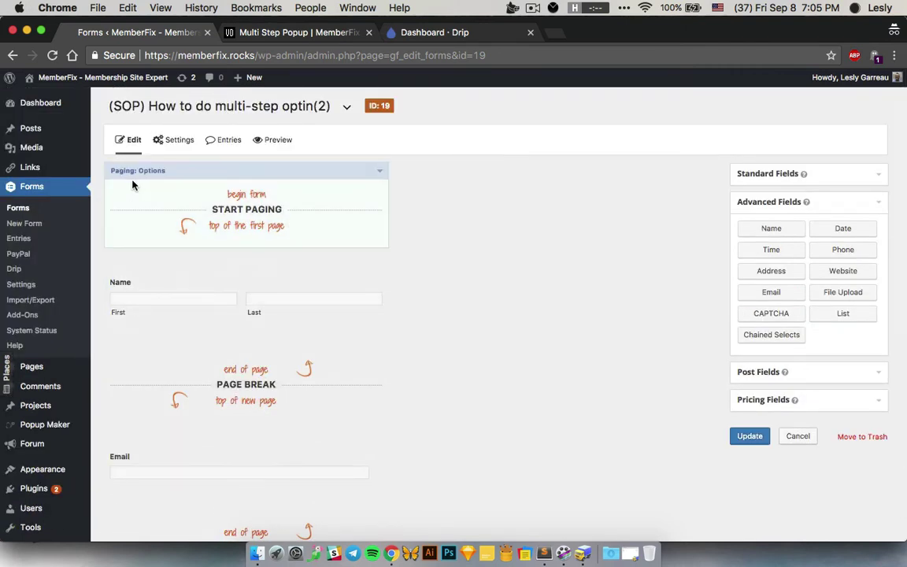
left_click(378, 171)
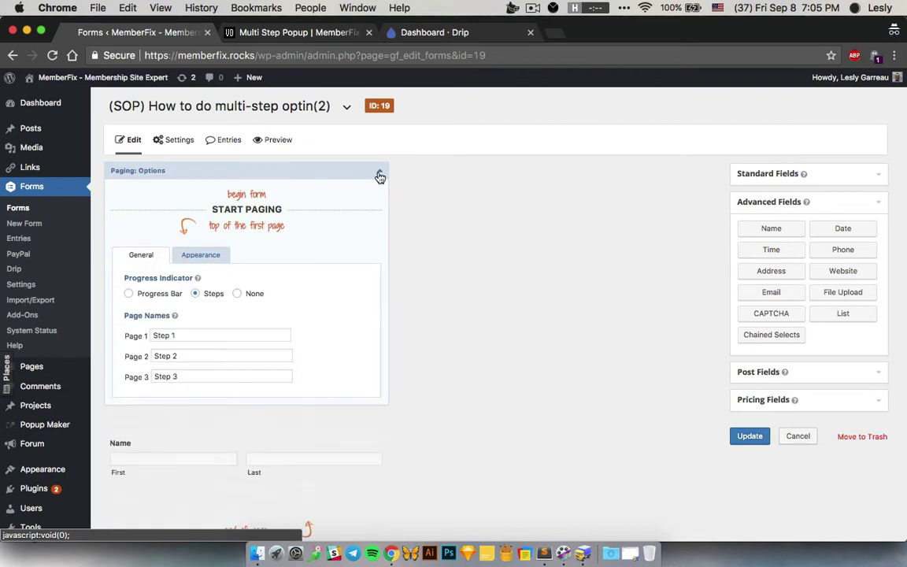
left_click(183, 336)
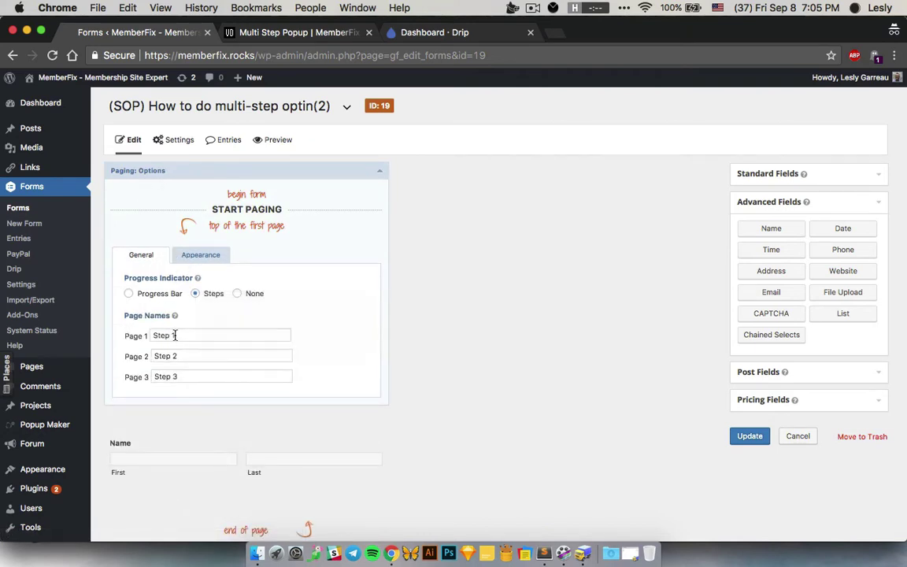
left_click_drag(154, 335, 208, 372)
left_click_drag(171, 336, 180, 357)
left_click(223, 377)
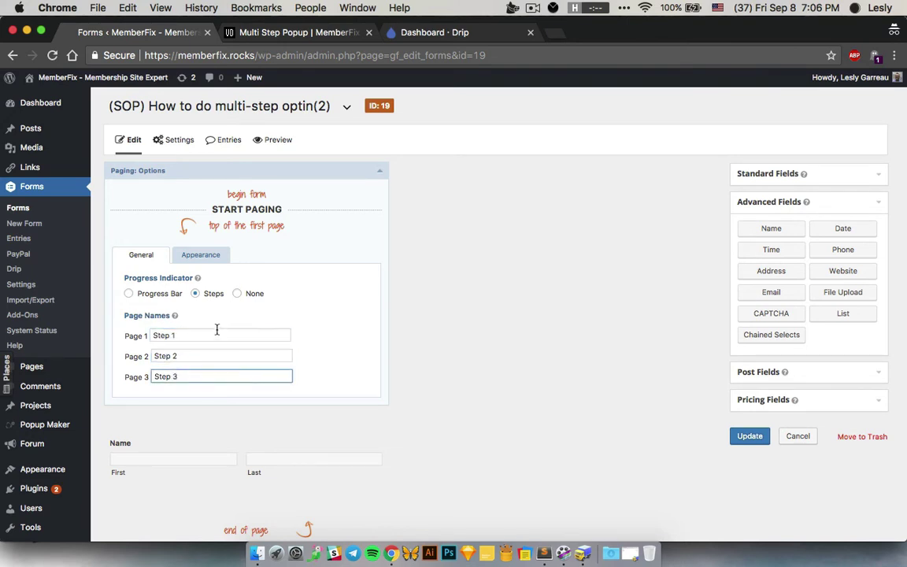
left_click(209, 308)
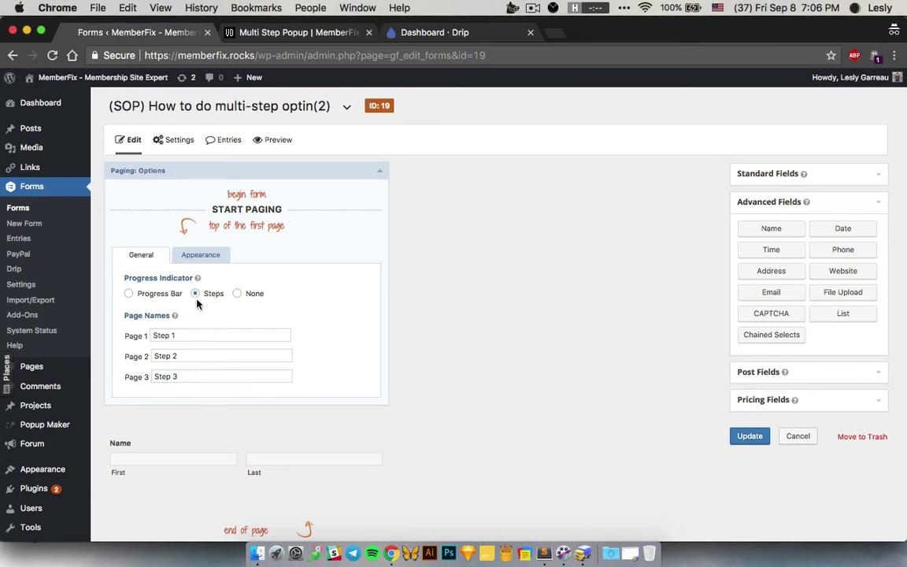
left_click(146, 297)
left_click(194, 297)
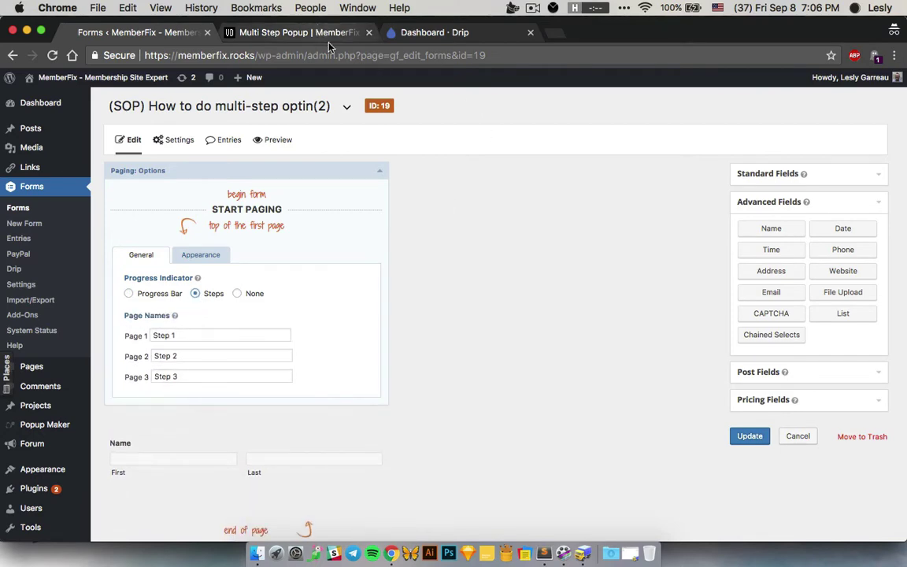
Check the step indicator in the live Multi Step Popup, close the popup and return to the form editor.
left_click(295, 34)
left_click(469, 216)
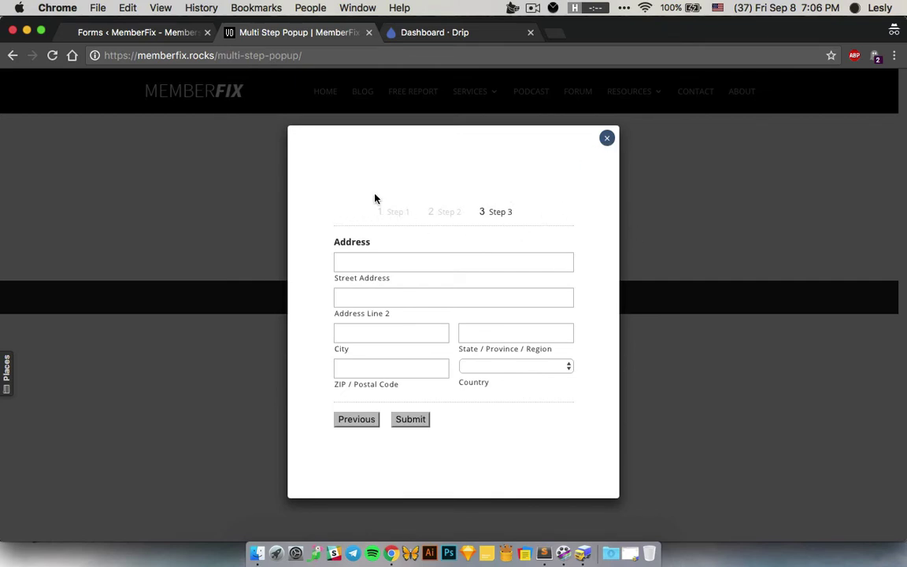
left_click(606, 138)
left_click(152, 36)
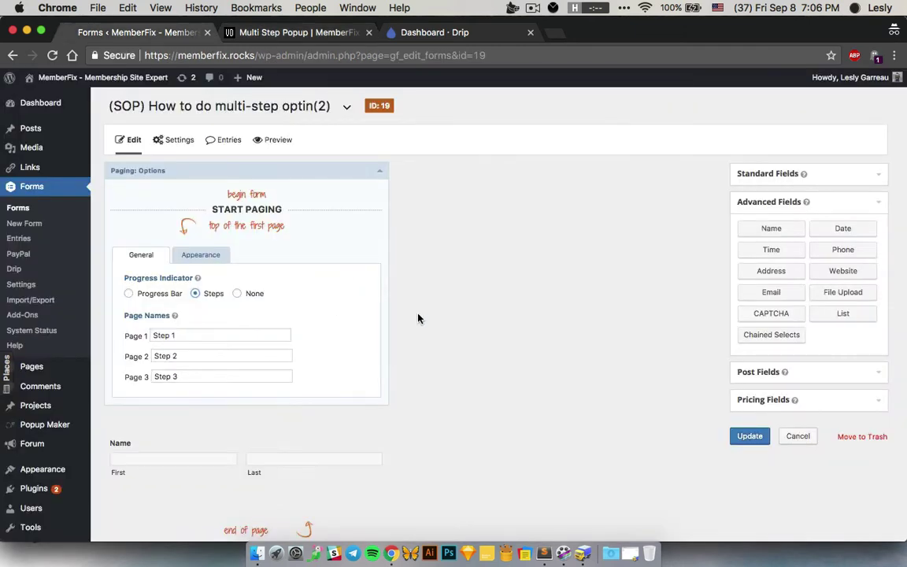
Collapse the paging options and review the form's sequence of fields and page breaks.
left_click(379, 174)
scroll(503, 350, "down", 3)
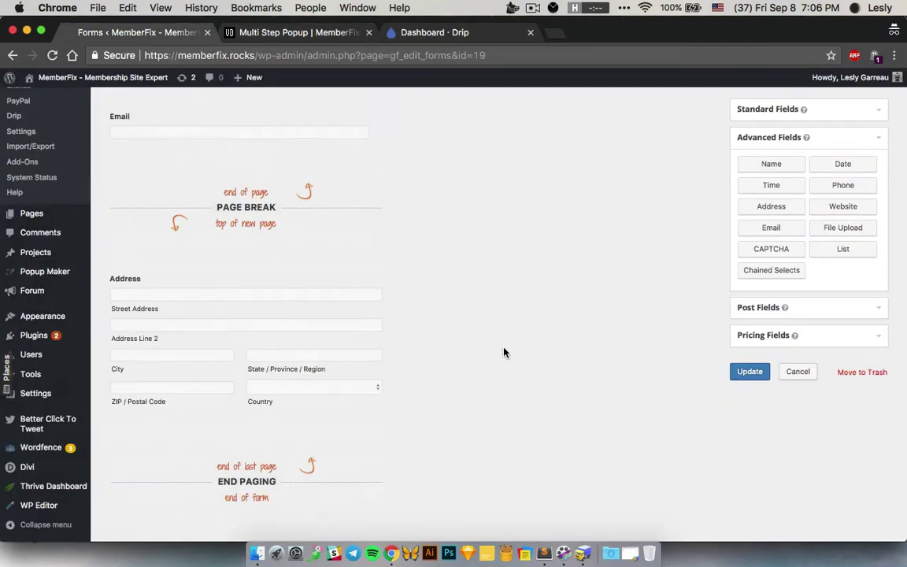
scroll(502, 350, "up", 3)
scroll(338, 351, "down", 5)
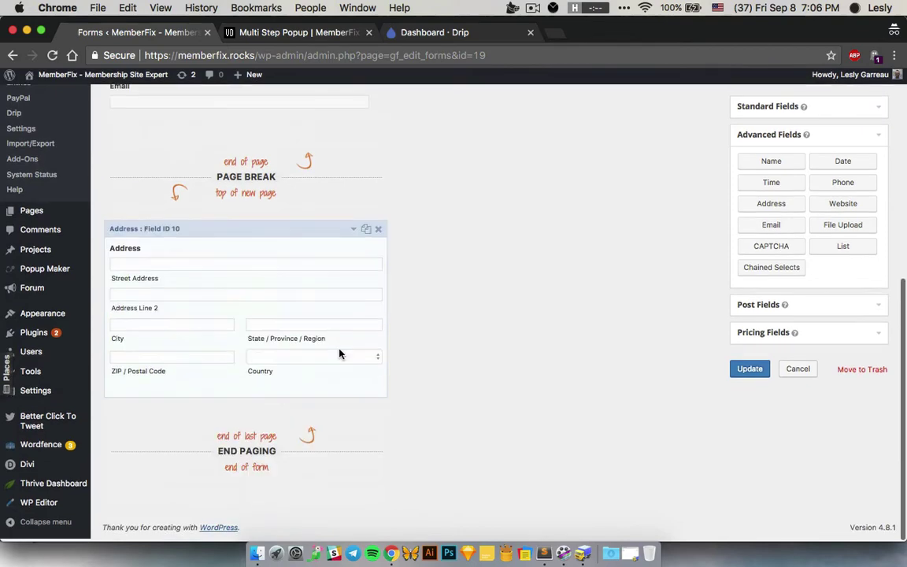
scroll(337, 352, "up", 5)
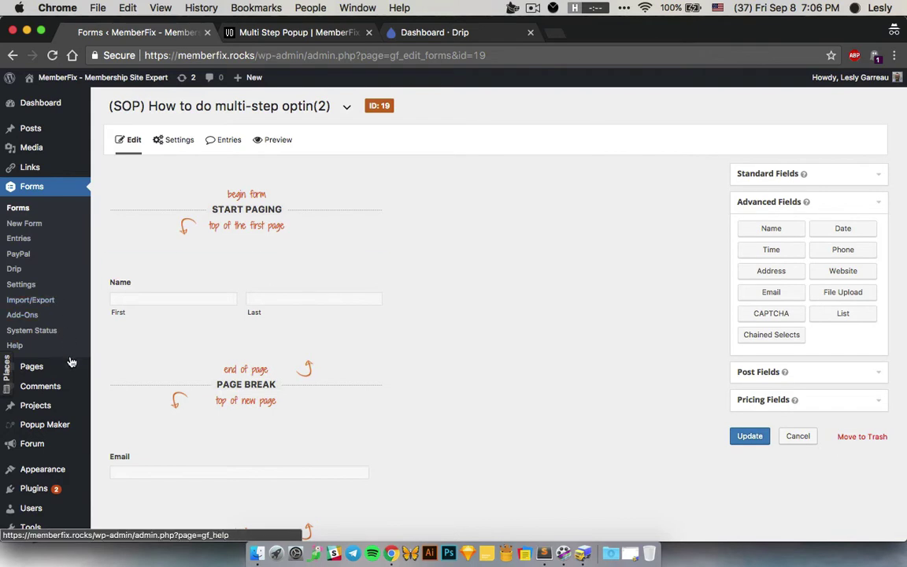
Open the Divi Booster settings, leaving the form editor without saving.
scroll(67, 354, "down", 3)
scroll(68, 354, "down", 6)
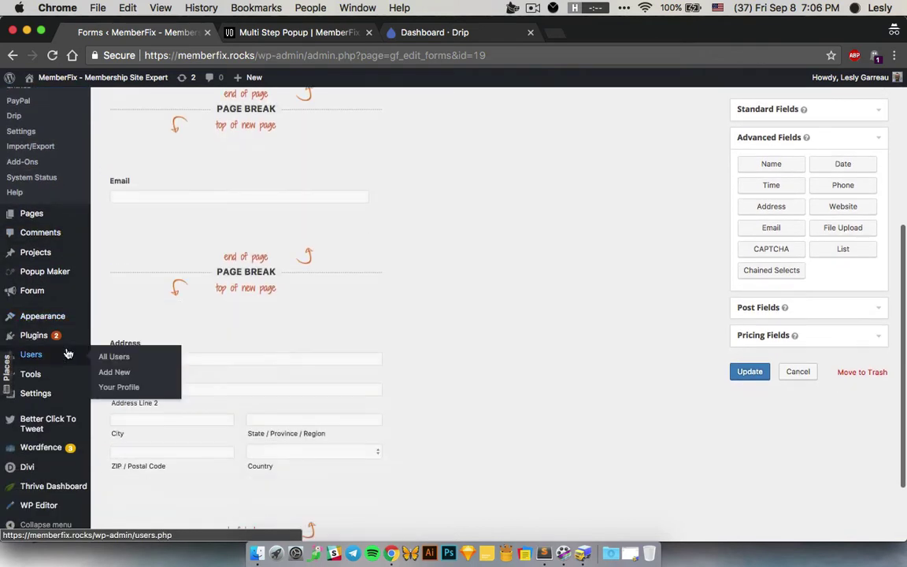
mouse_move(28, 470)
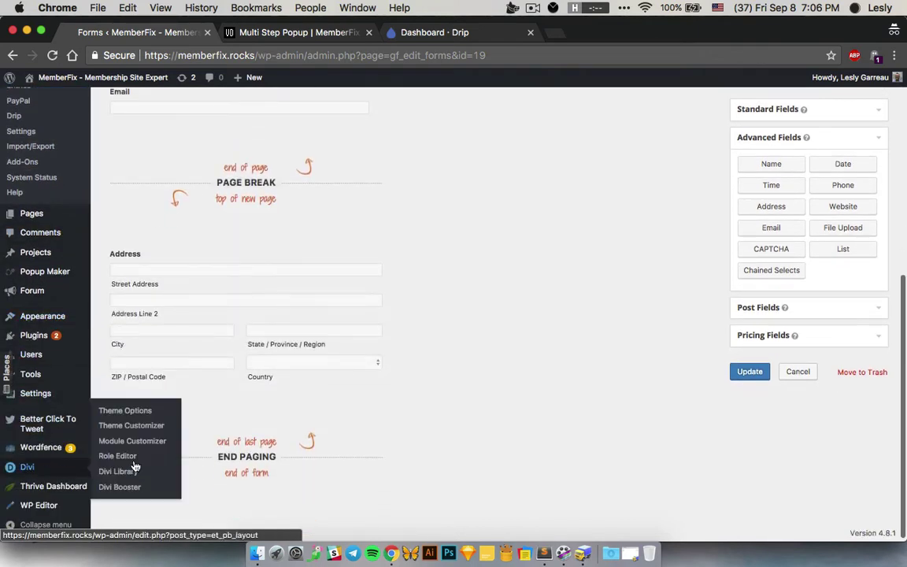
left_click(122, 486)
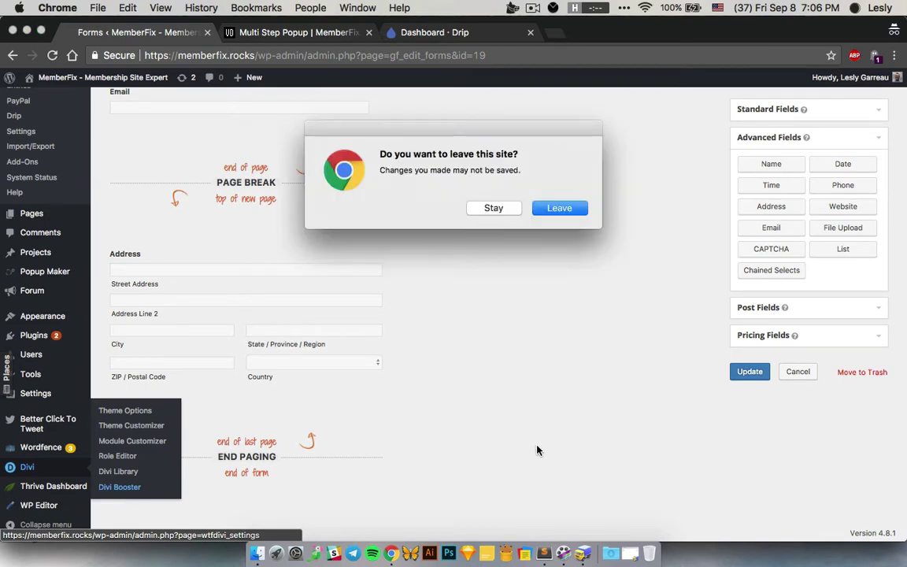
left_click(508, 188)
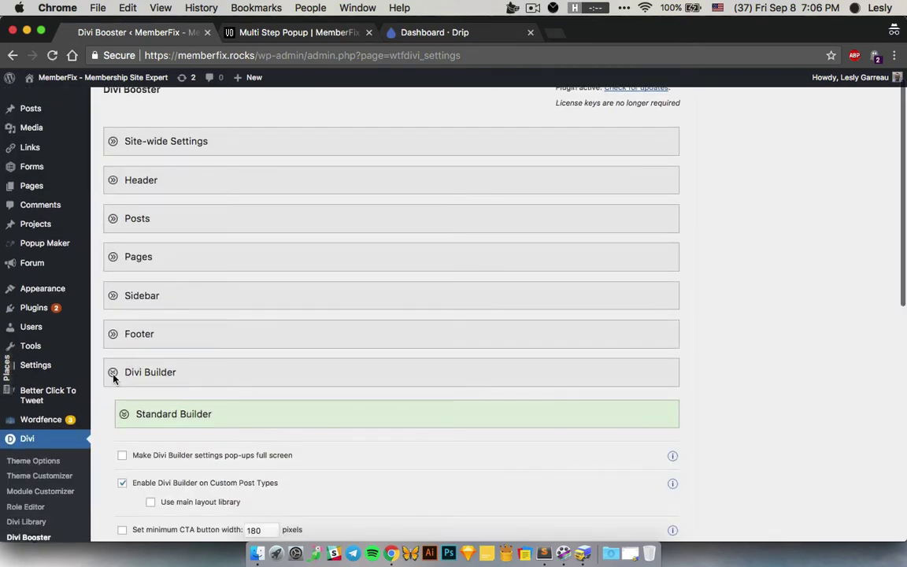
Check the Enable Divi Builder on Custom Post Types option under Divi Builder's Standard Builder settings, then collapse the section.
left_click(113, 377)
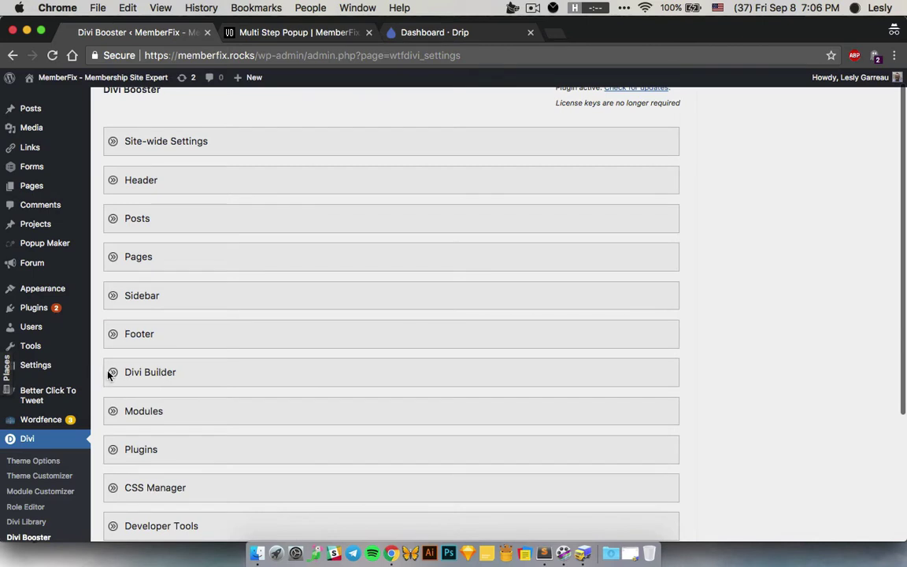
left_click(113, 373)
left_click(124, 414)
left_click(124, 414)
scroll(186, 429, "down", 1)
mouse_move(132, 414)
left_mouse_down()
mouse_move(310, 418)
mouse_move(130, 414)
left_mouse_up()
left_click(189, 423)
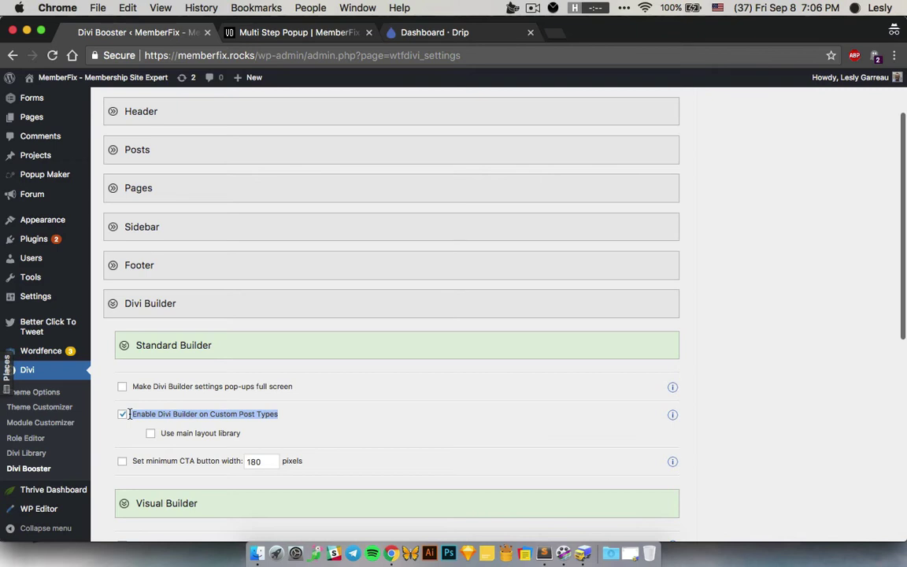
left_click_drag(293, 415, 243, 414)
left_click(259, 416)
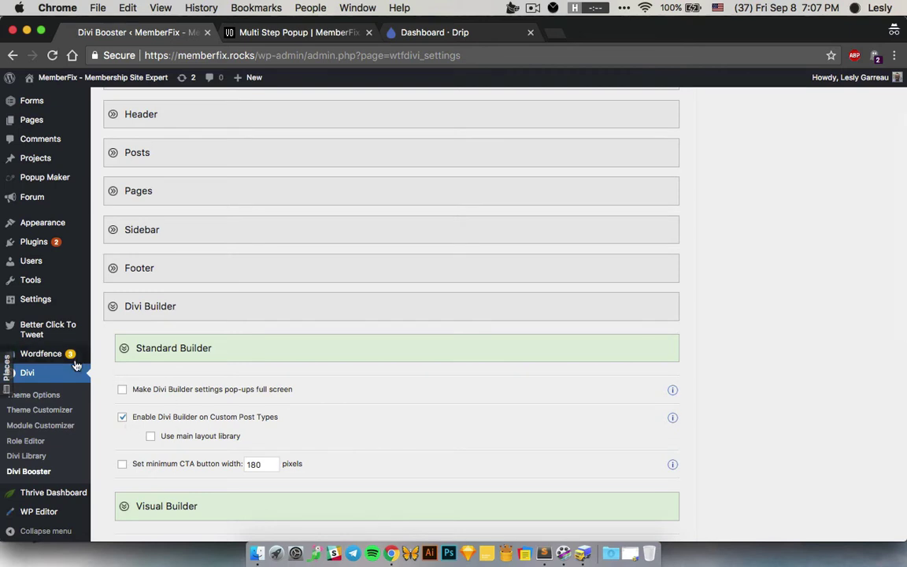
left_click(123, 347)
left_click(111, 309)
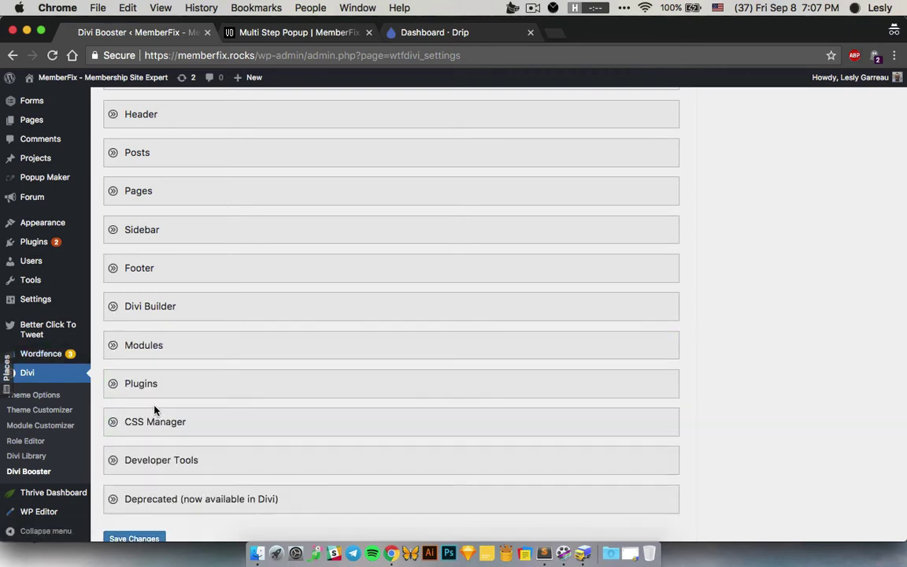
Open the list of all popups in Popup Maker.
scroll(280, 367, "down", 2)
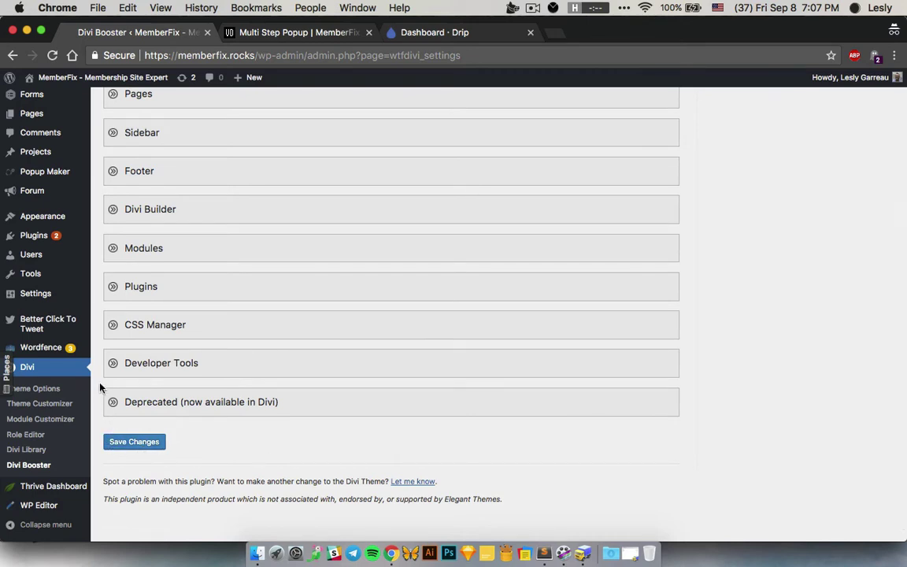
scroll(67, 251, "up", 2)
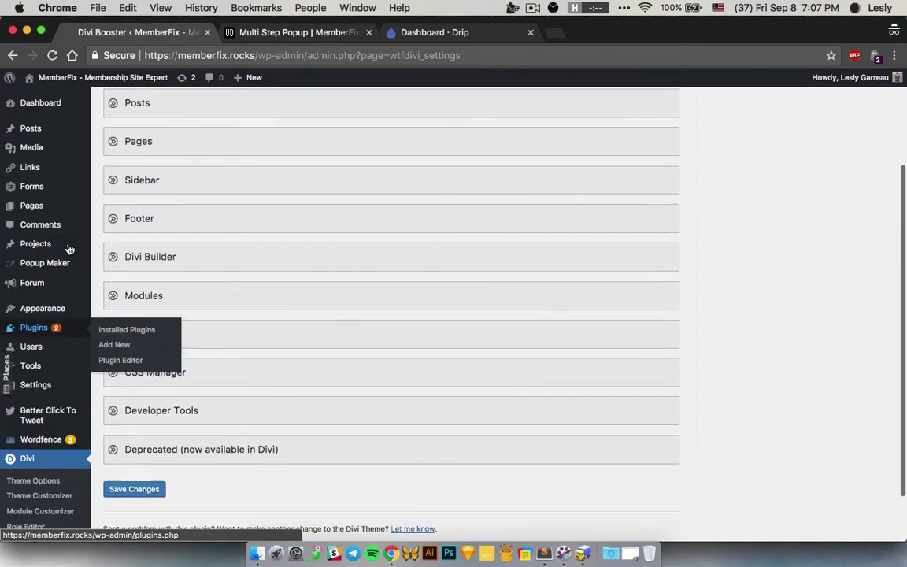
scroll(68, 249, "down", 2)
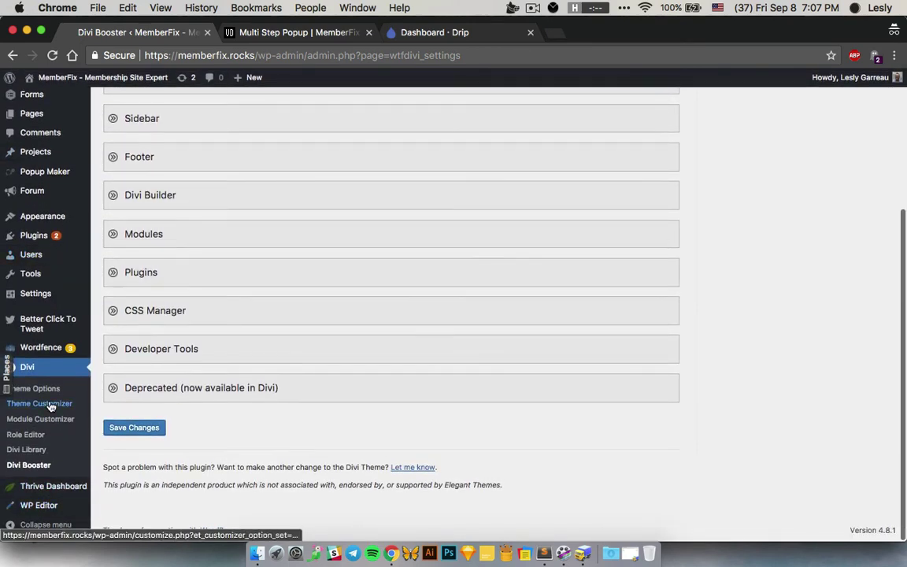
scroll(35, 401, "up", 3)
mouse_move(33, 271)
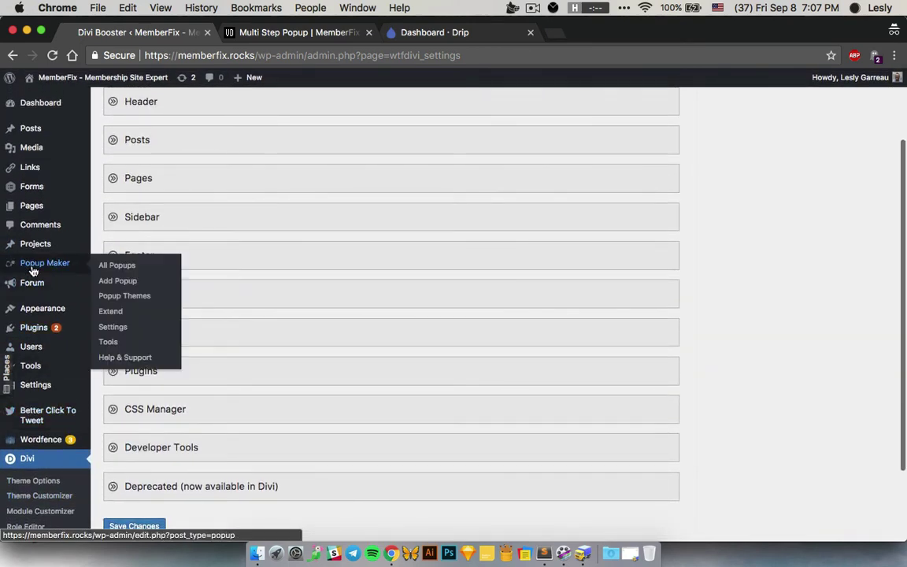
left_click(133, 271)
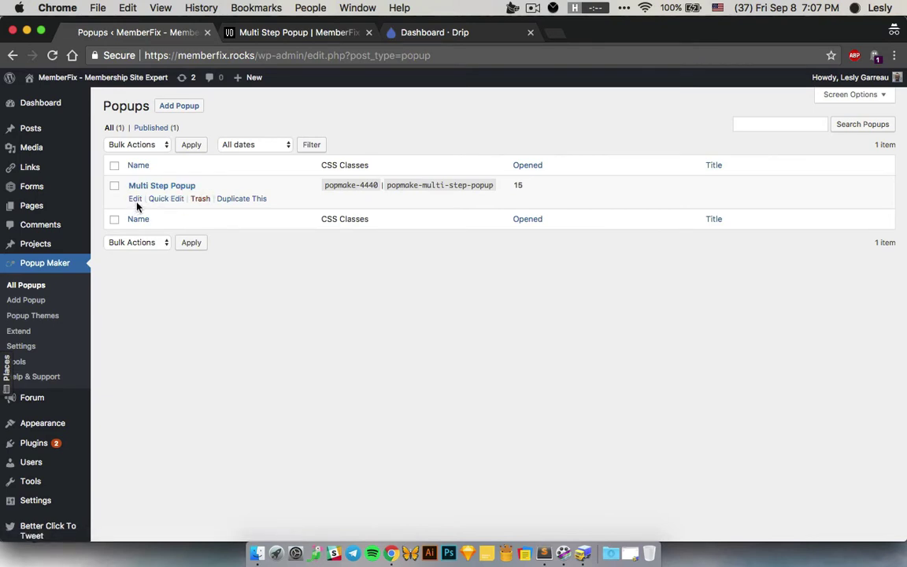
Create a new popup named "Popup 2" with the title "title" and switch its content to the Divi Builder.
left_click(29, 308)
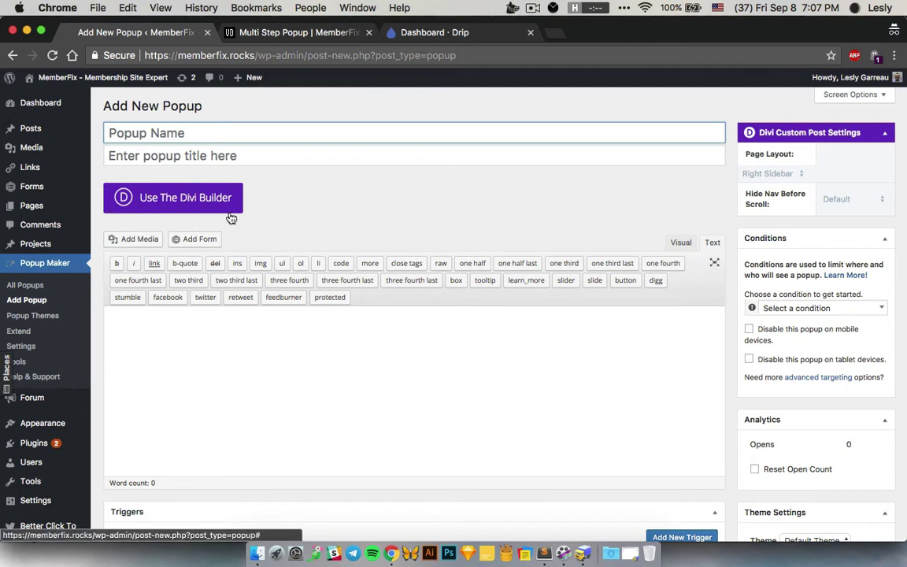
left_click(162, 135)
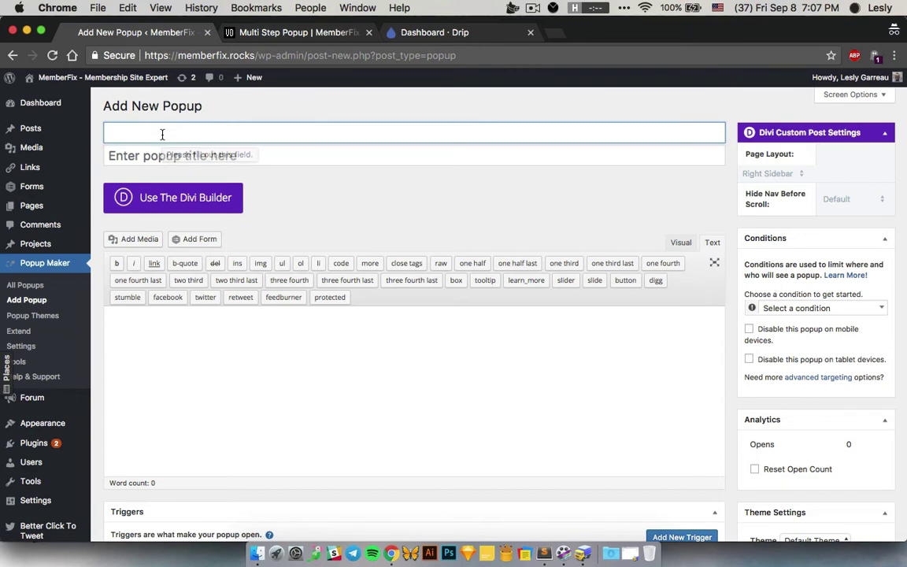
type("Popup 2")
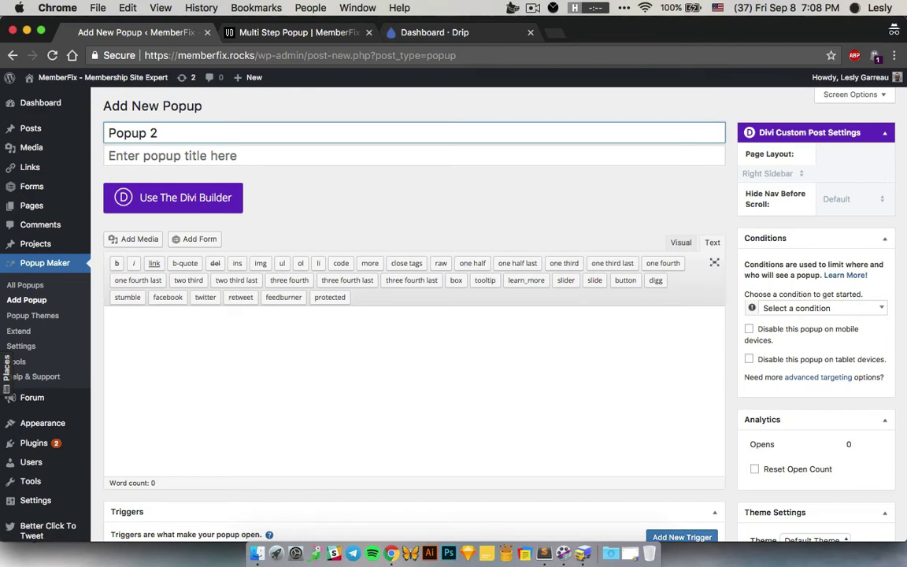
left_click(185, 159)
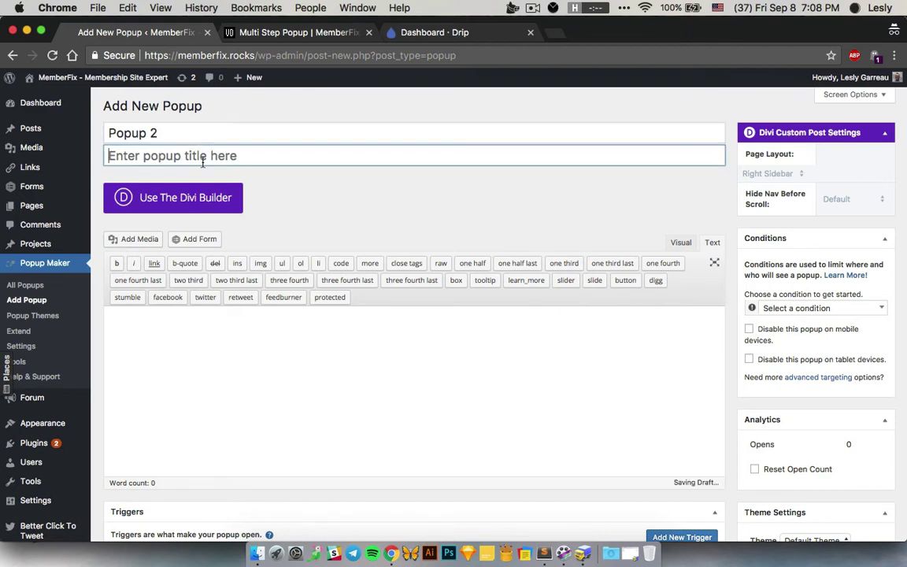
type("title")
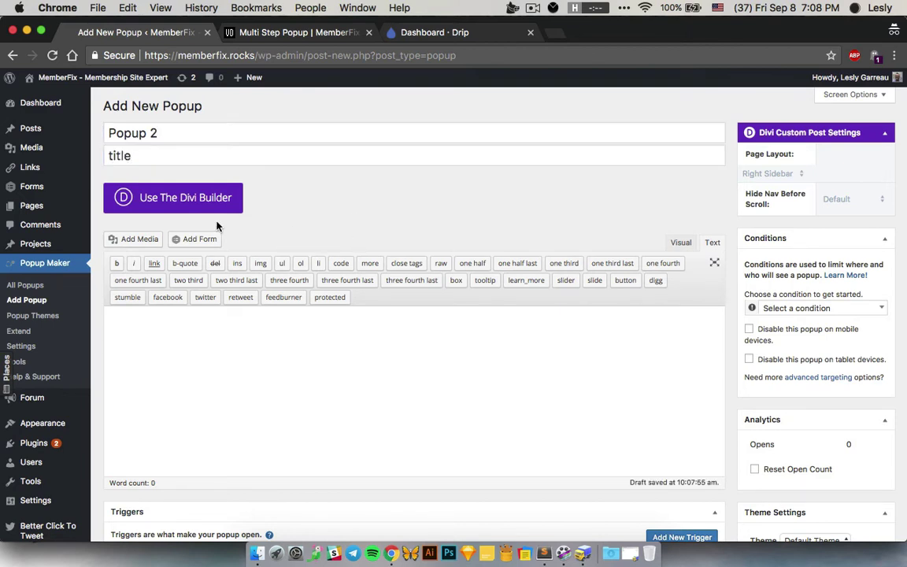
left_click(178, 202)
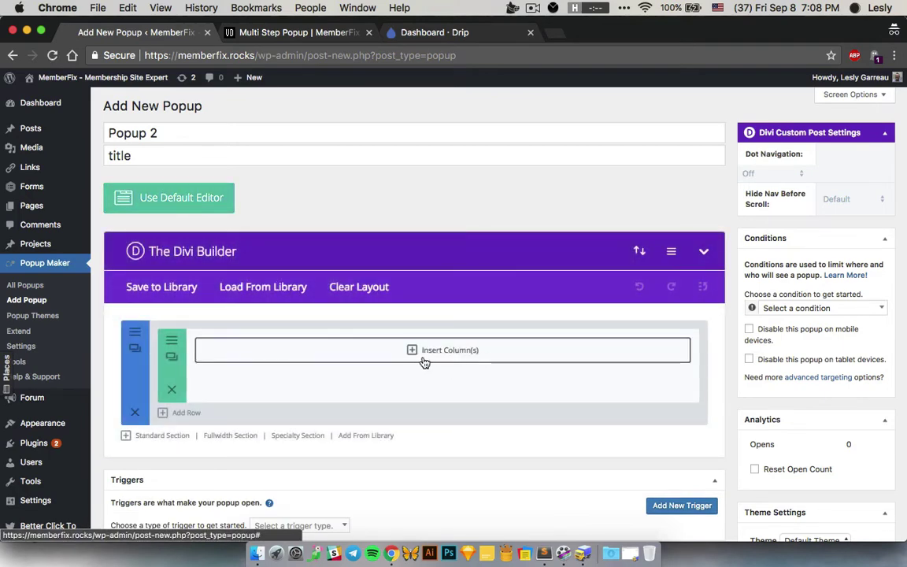
Insert a single full-width column in the empty row and add a Text module to it.
left_click(460, 358)
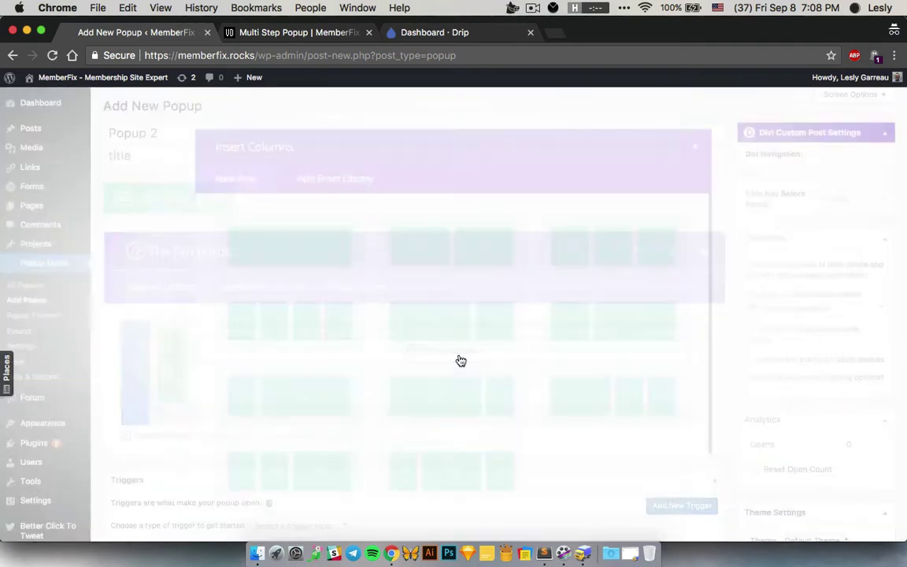
left_click(281, 253)
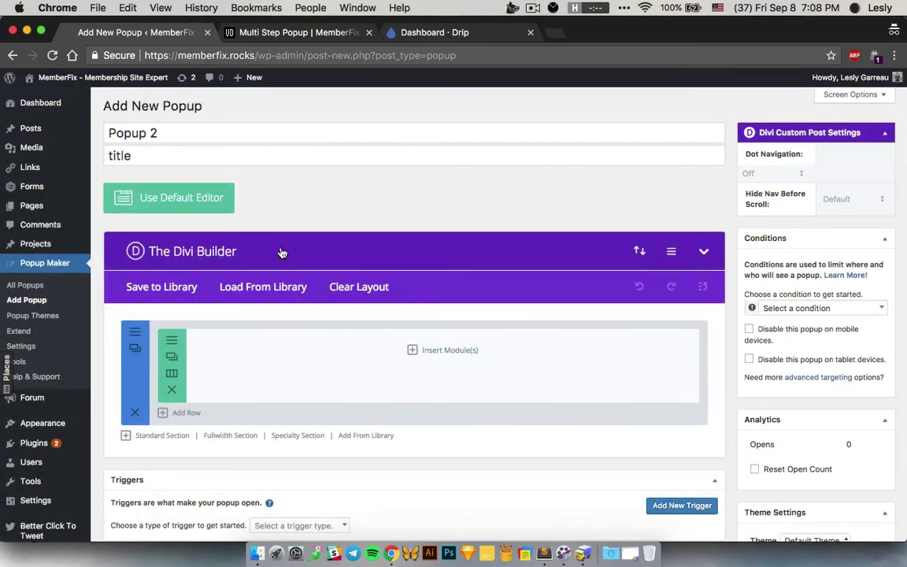
left_click(458, 356)
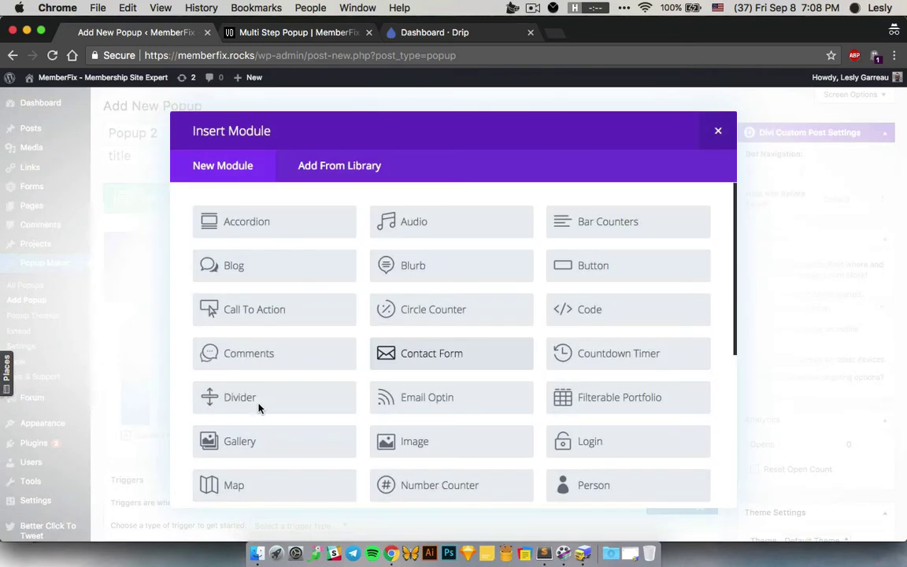
scroll(259, 407, "down", 8)
left_click(235, 417)
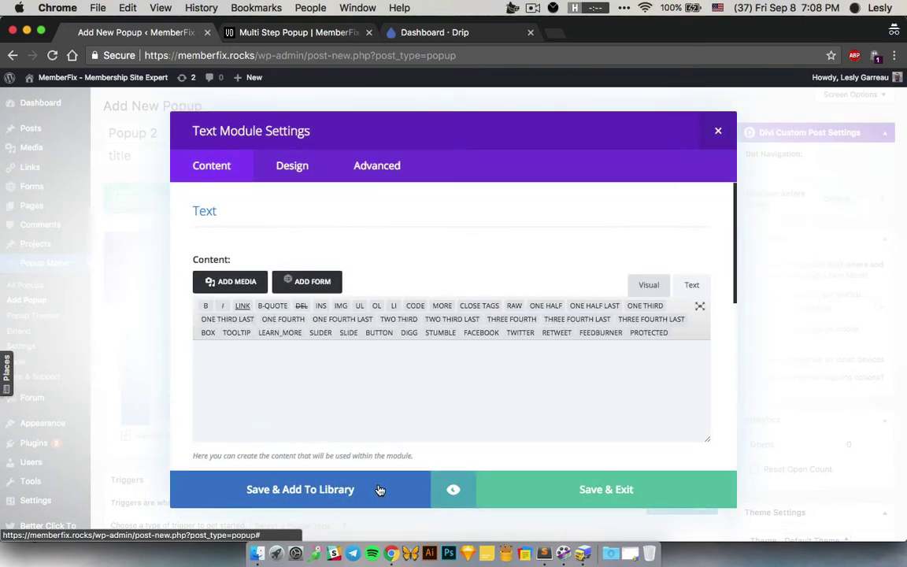
left_click(353, 380)
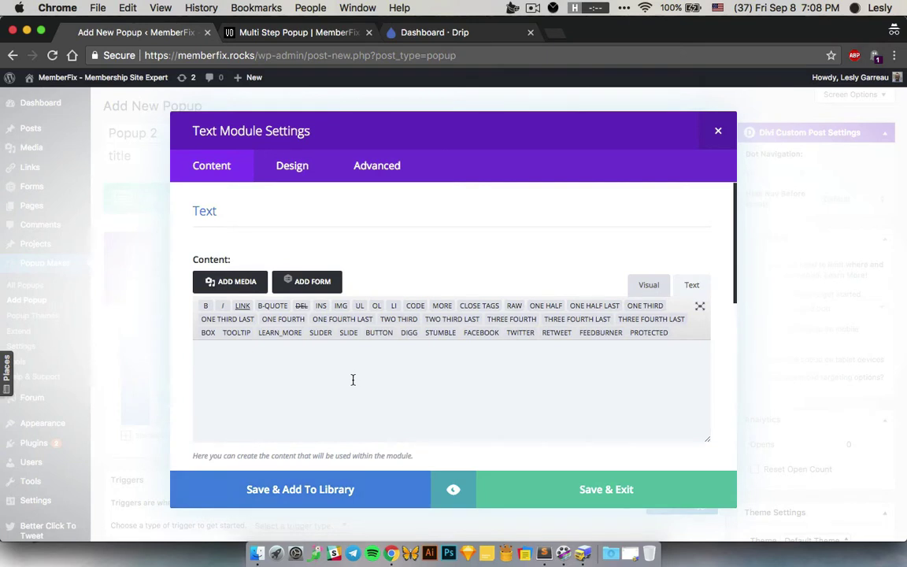
Insert the form "(SOP) How to do multi-step optin(2)" without title or description and with Ajax enabled, then save the Text module.
left_click(314, 282)
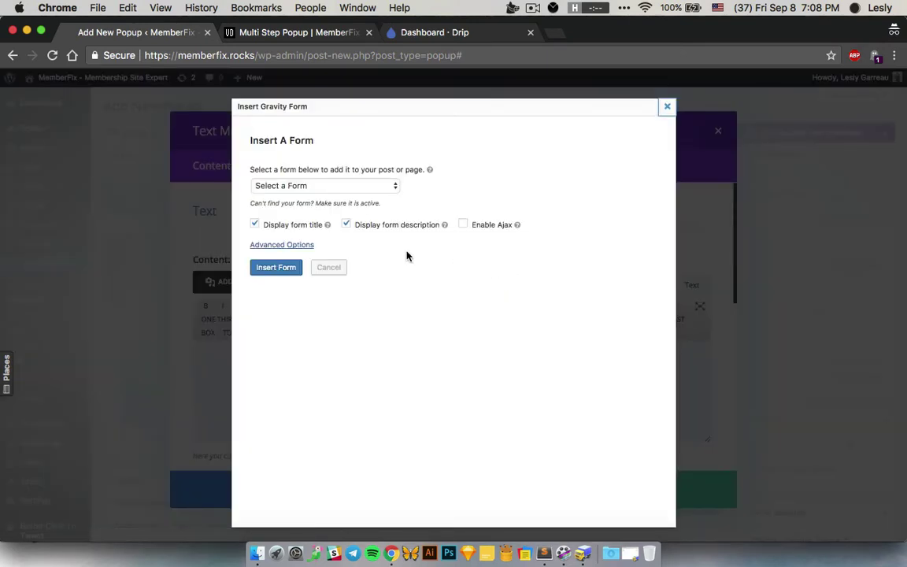
left_click(310, 187)
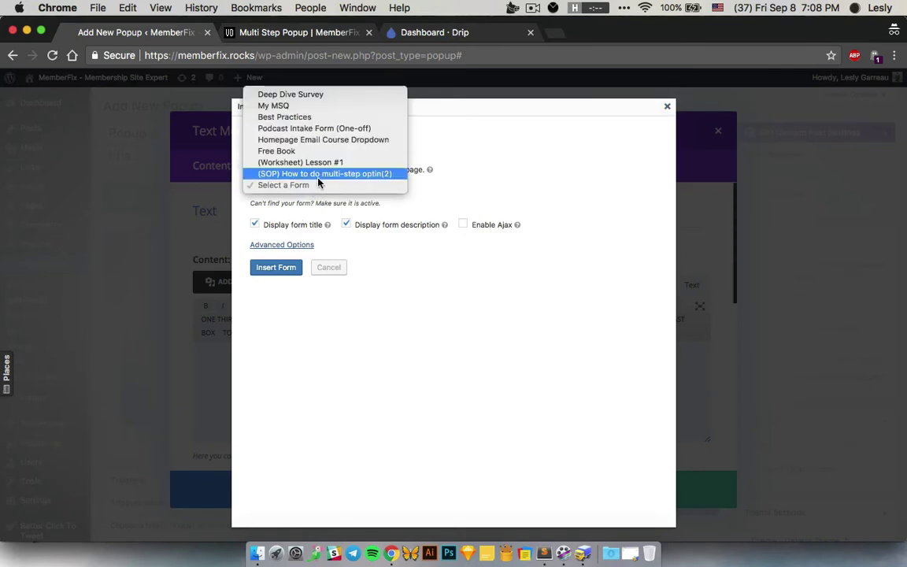
left_click(323, 174)
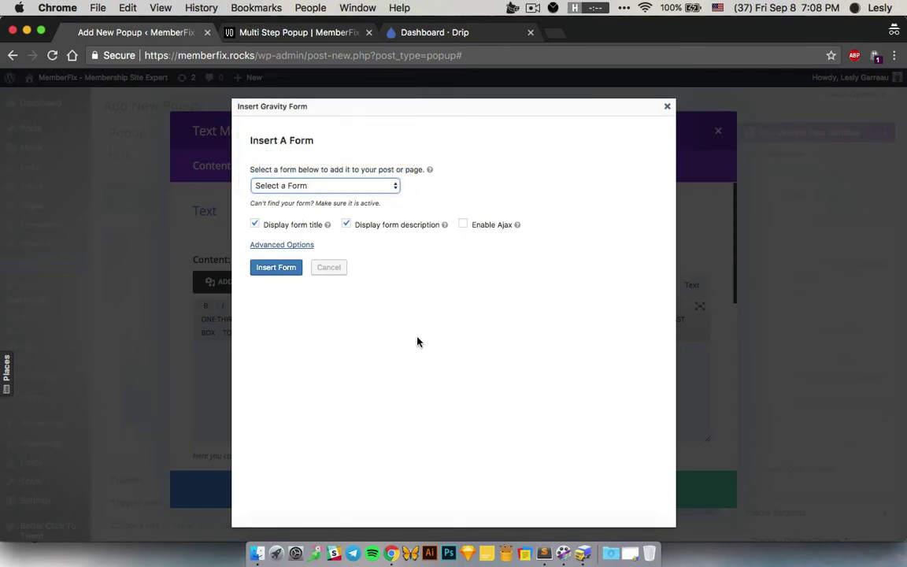
left_click(255, 225)
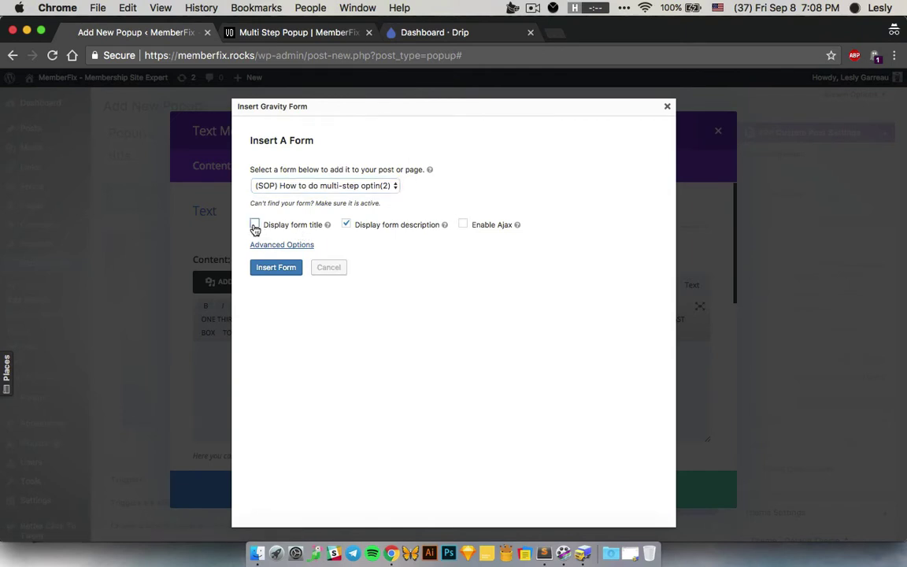
left_click(347, 225)
left_click(463, 224)
left_click(276, 269)
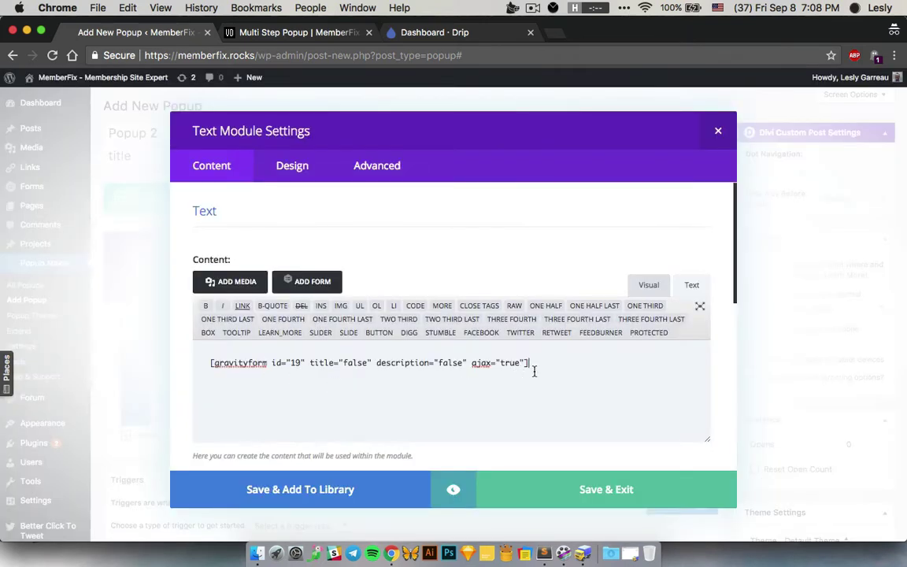
left_click(594, 491)
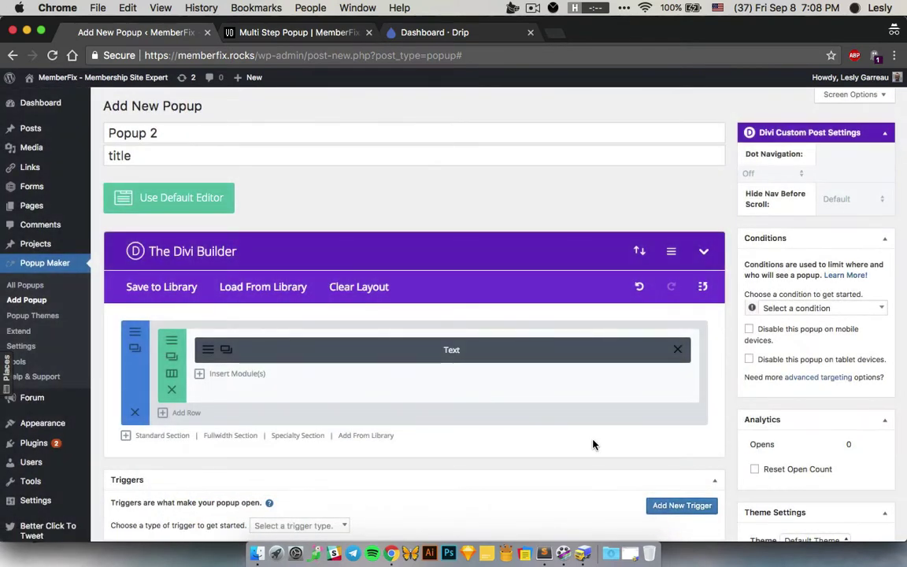
Set the popup's theme to Enterprise Blue.
scroll(593, 444, "down", 1)
scroll(593, 445, "down", 5)
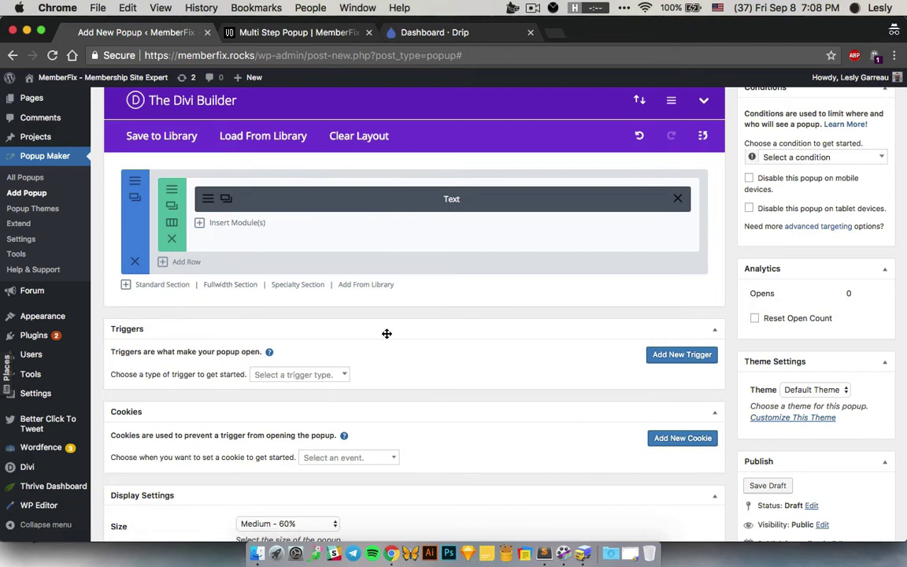
left_click(803, 390)
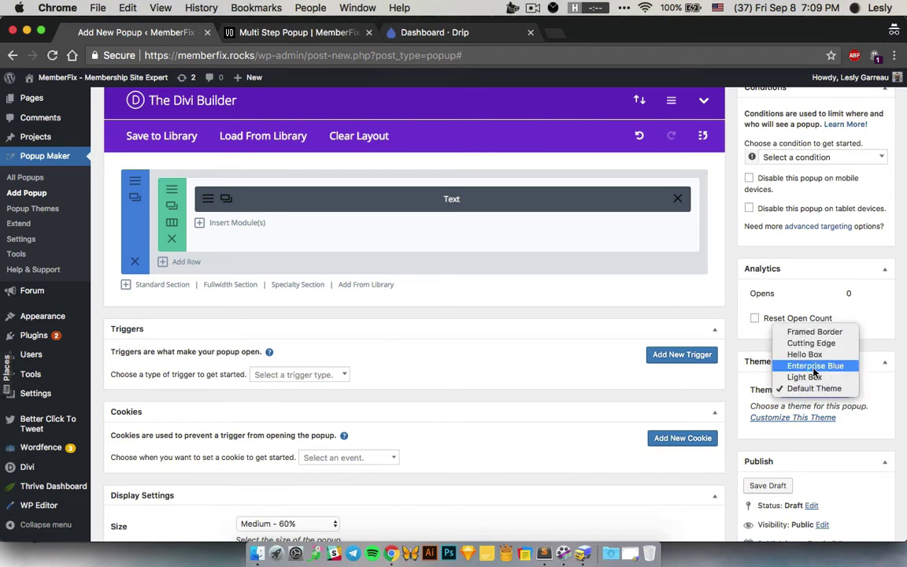
key("Escape")
left_click(839, 352)
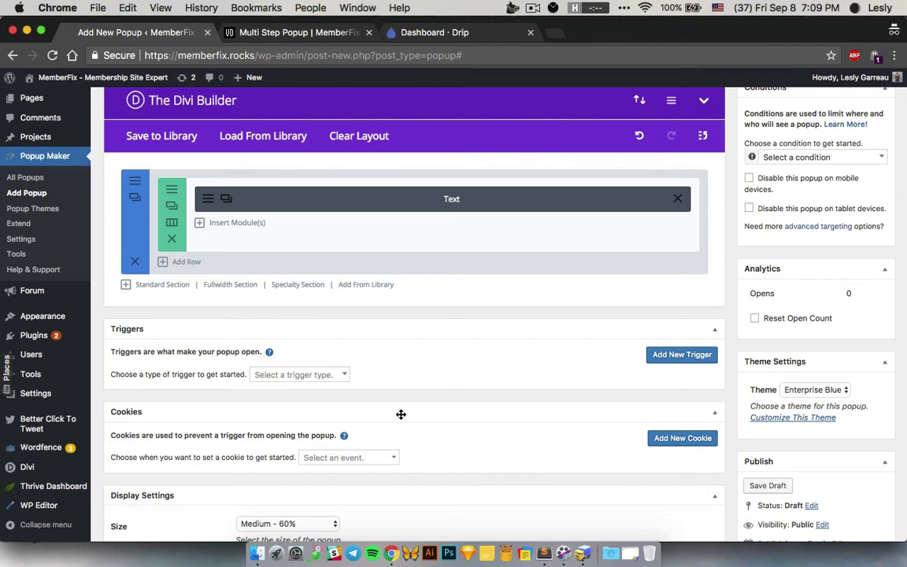
Set both the minimum and maximum width of the popup to 585 px in the Display Settings.
scroll(401, 414, "down", 5)
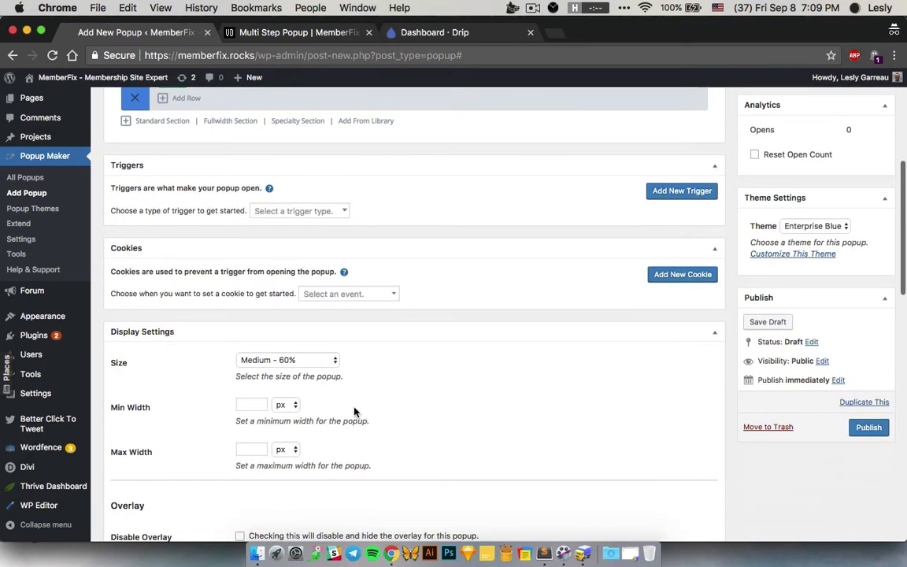
left_click(248, 406)
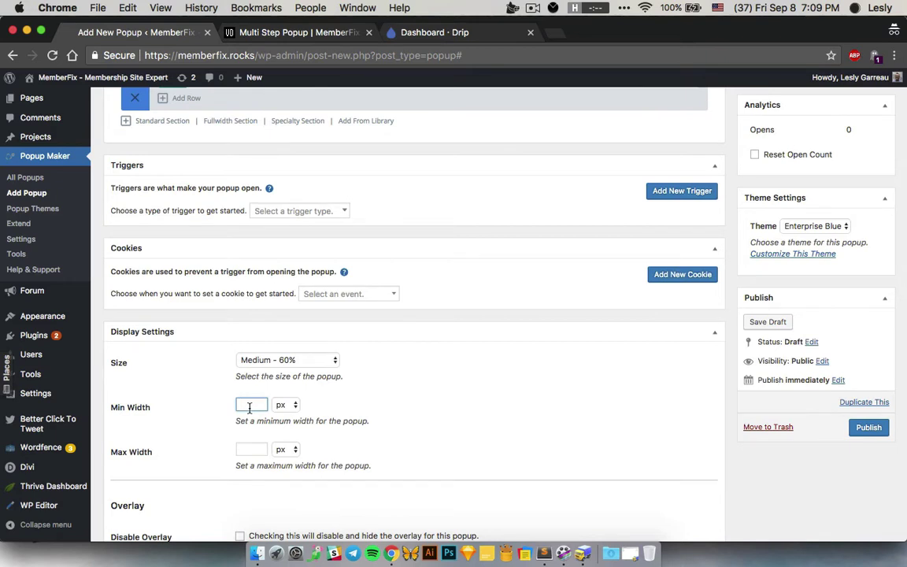
type("585")
key("super+a")
key("super+c")
left_click(252, 449)
key("super+v")
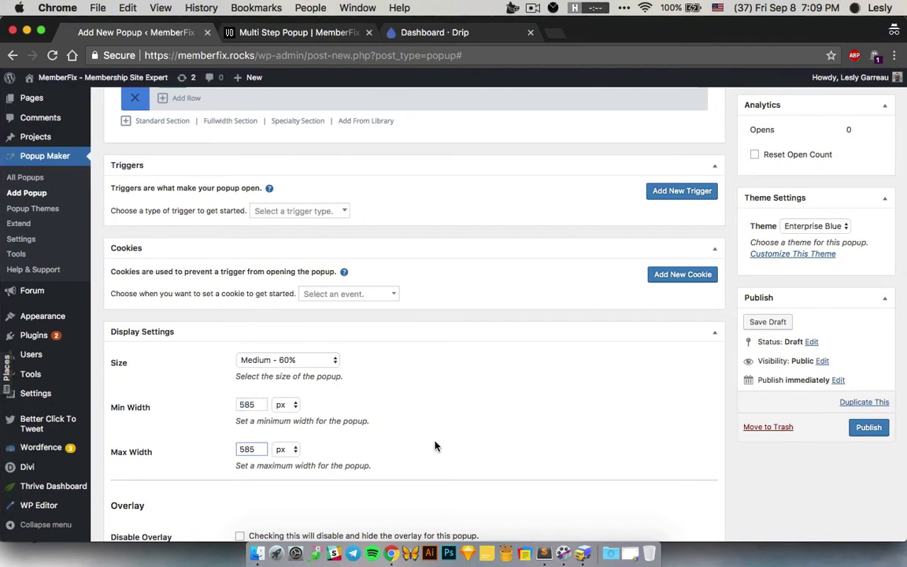
scroll(435, 446, "down", 2)
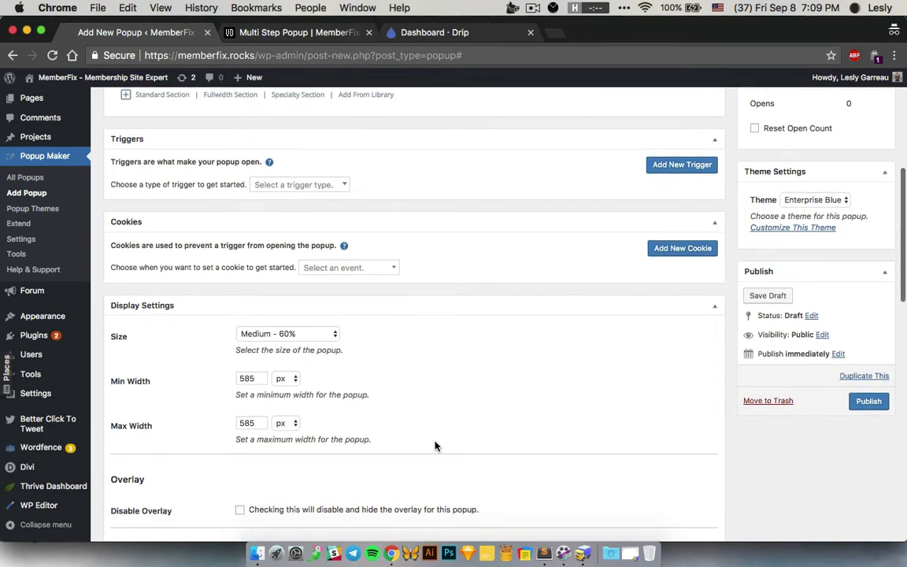
scroll(441, 443, "down", 5)
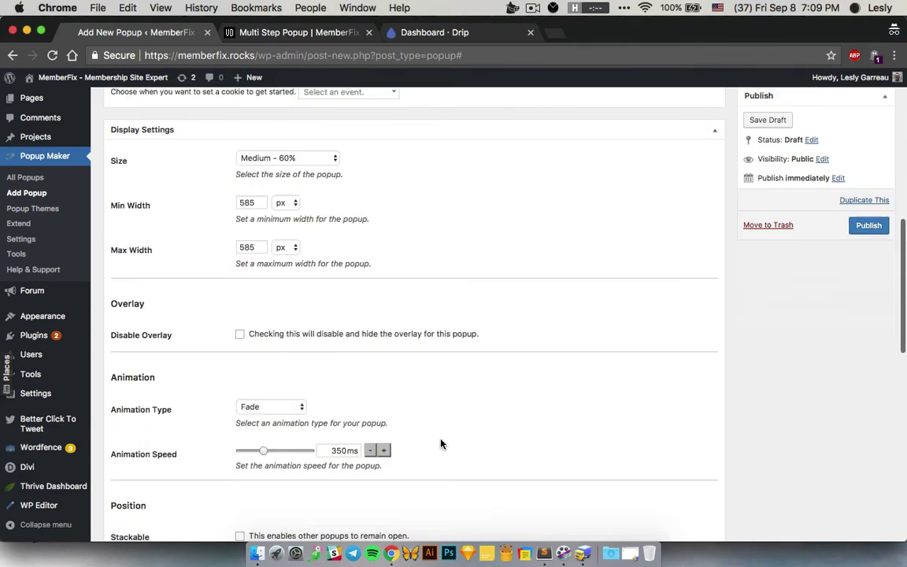
scroll(441, 444, "up", 1)
scroll(441, 444, "up", 6)
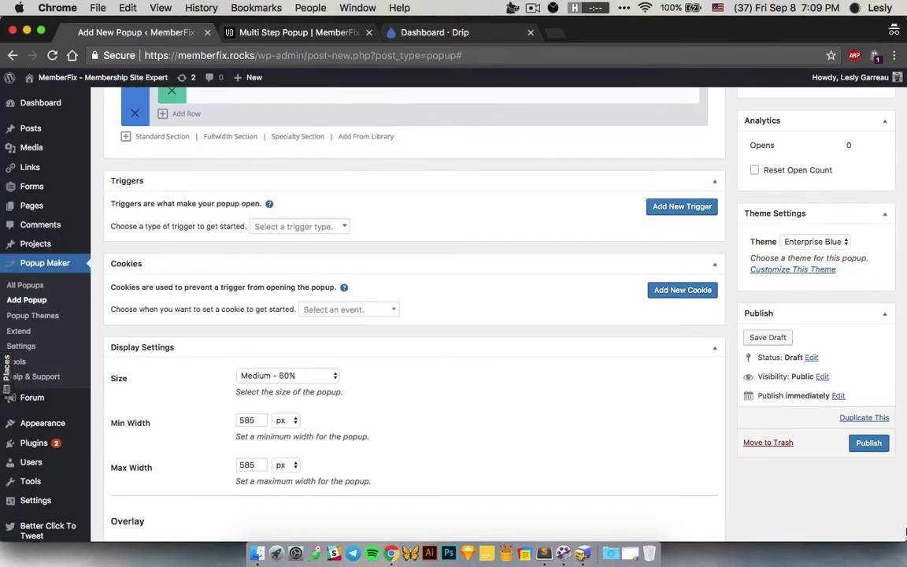
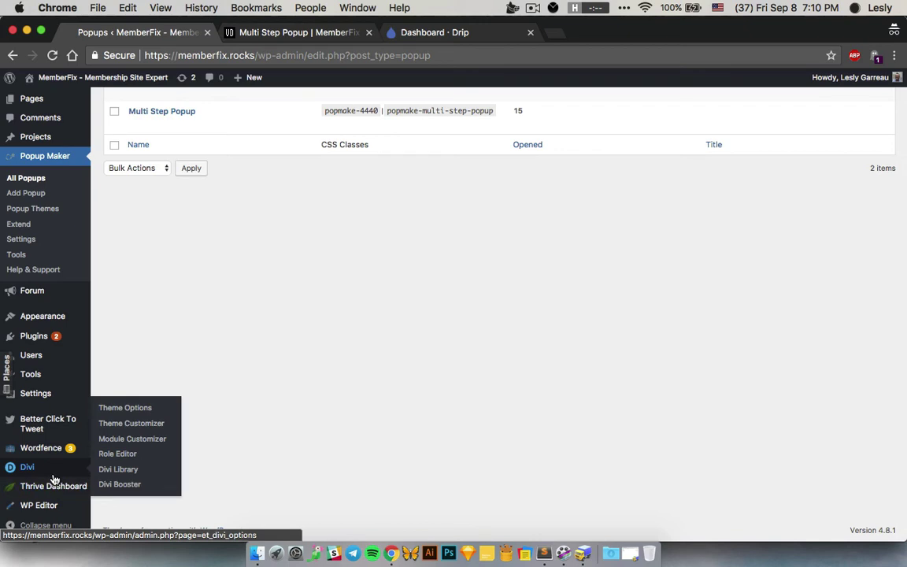
Examine the width and alignment of the address fields in the live Multi Step Popup, then close the popup.
left_click(293, 33)
left_click(440, 211)
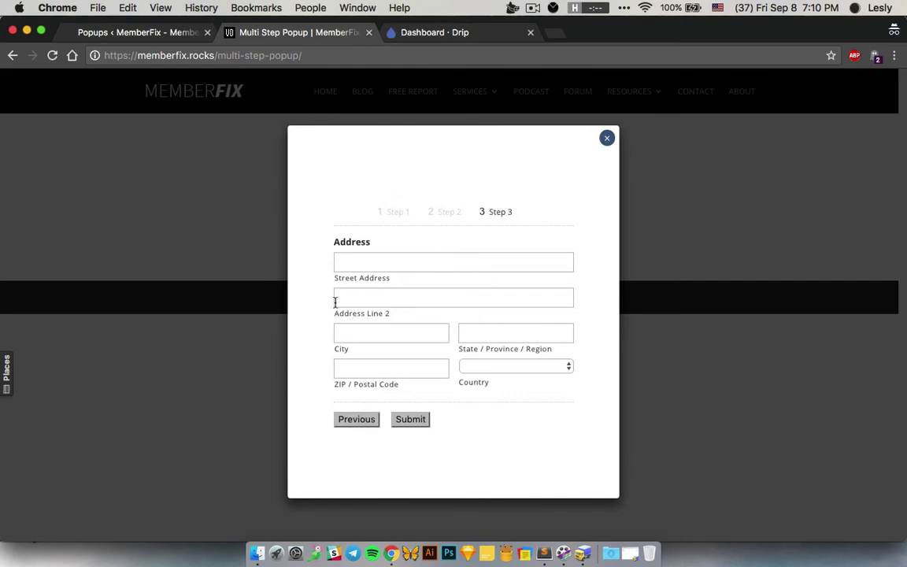
left_click(573, 299)
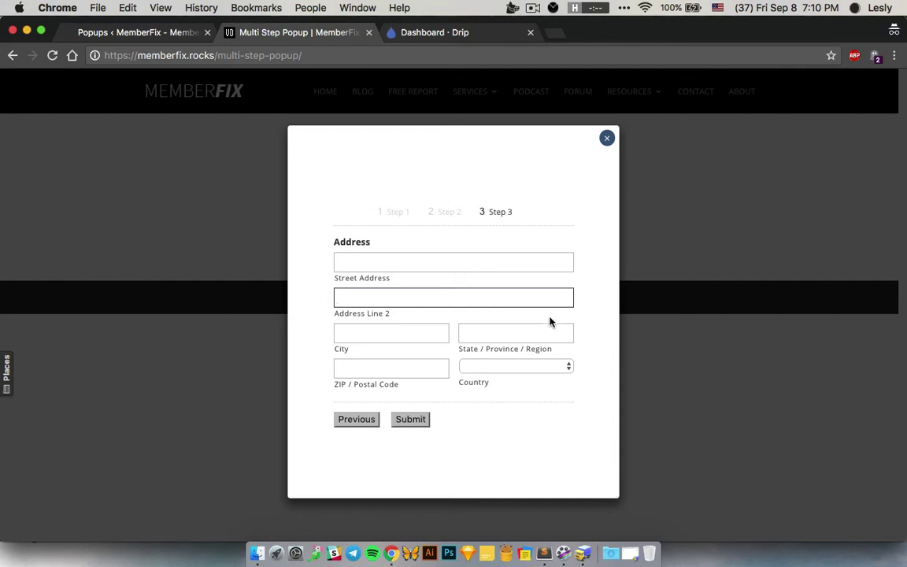
left_click(459, 263)
left_click(432, 292)
left_click(607, 140)
Open Divi's Theme Options in the WordPress admin and enlarge the Custom CSS box to show all its rules.
left_click(136, 32)
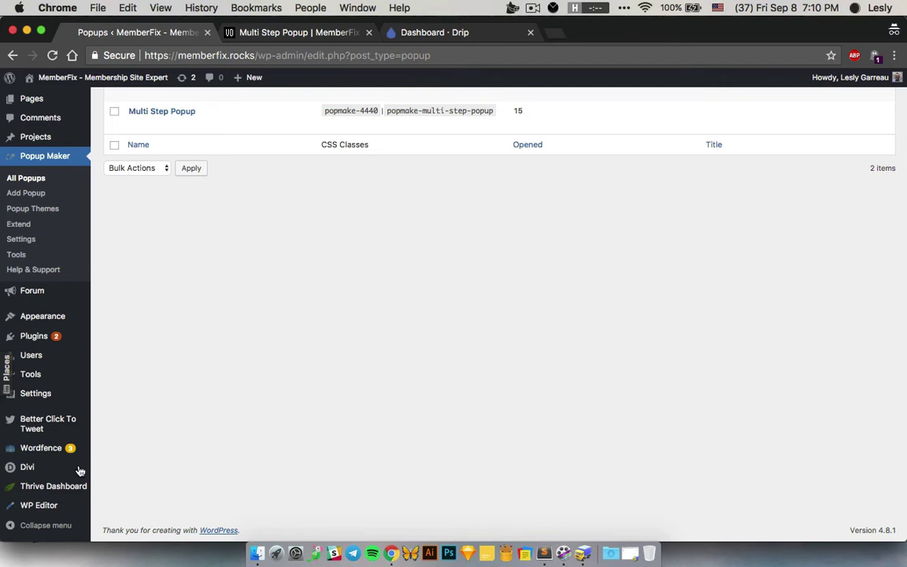
mouse_move(25, 478)
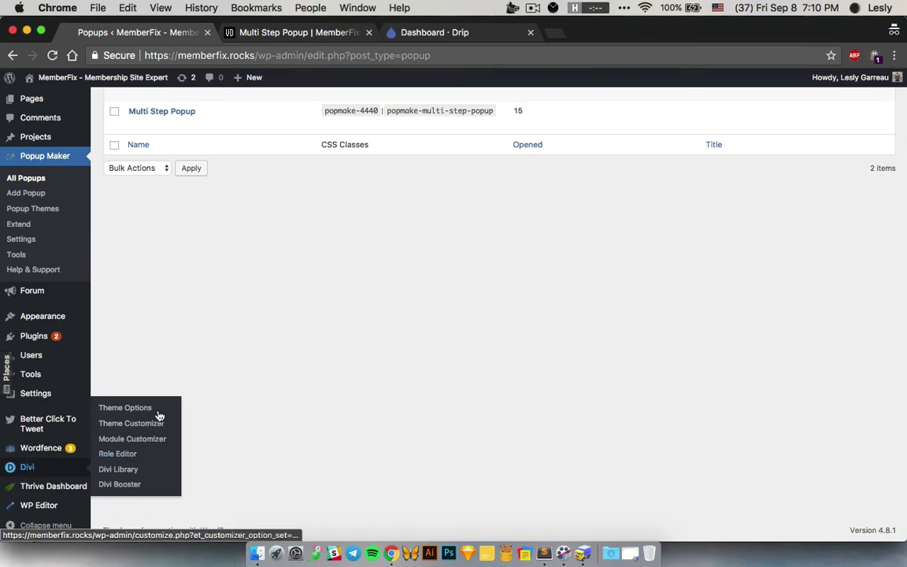
left_click(129, 407)
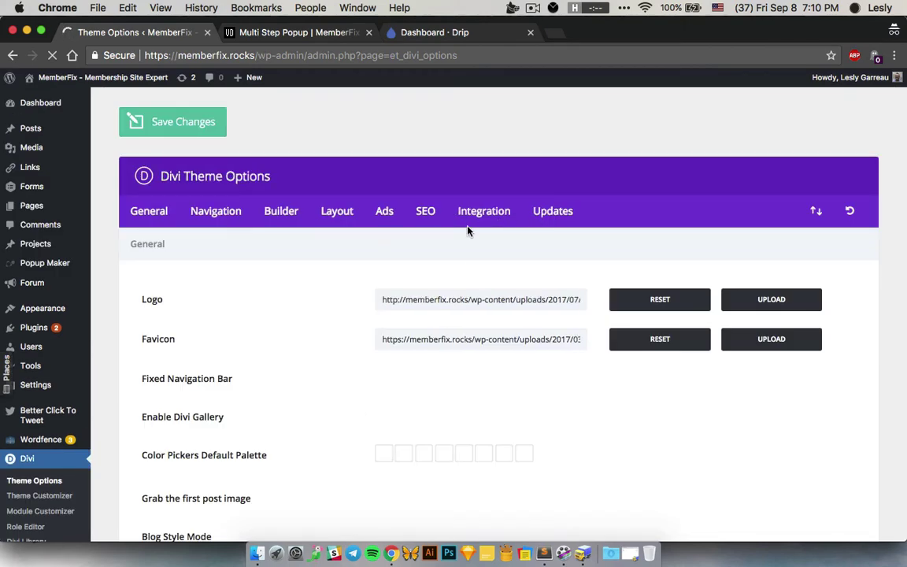
scroll(350, 313, "down", 5)
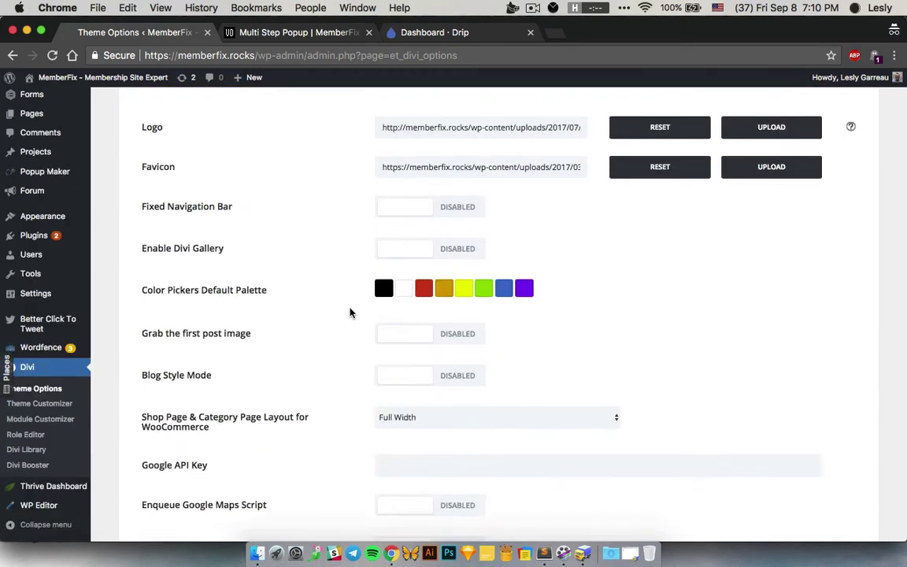
scroll(351, 313, "down", 10)
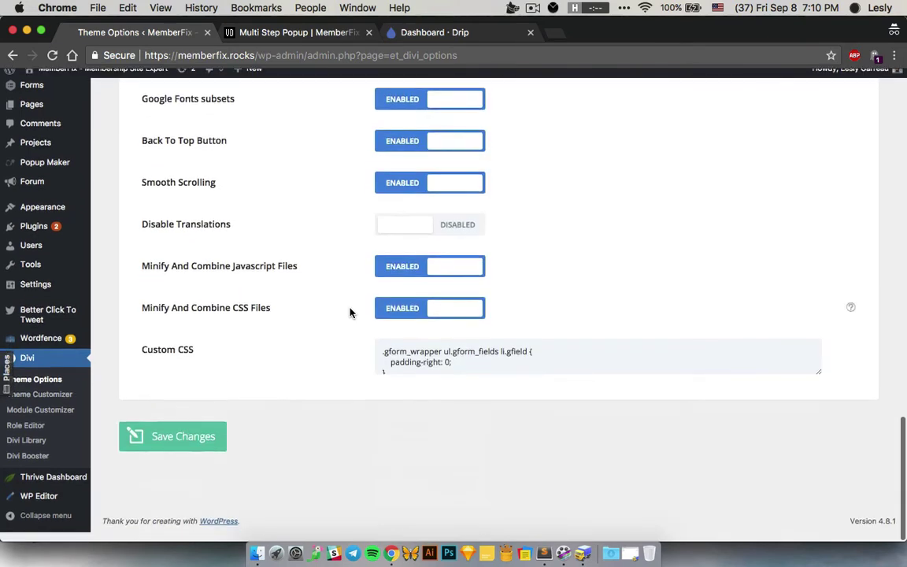
left_click_drag(194, 358, 139, 358)
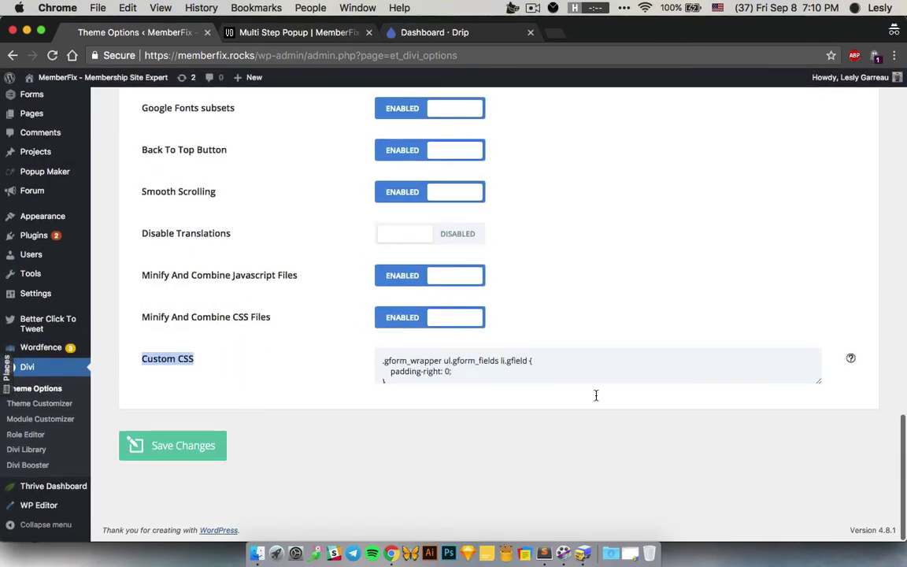
left_click_drag(819, 393, 818, 522)
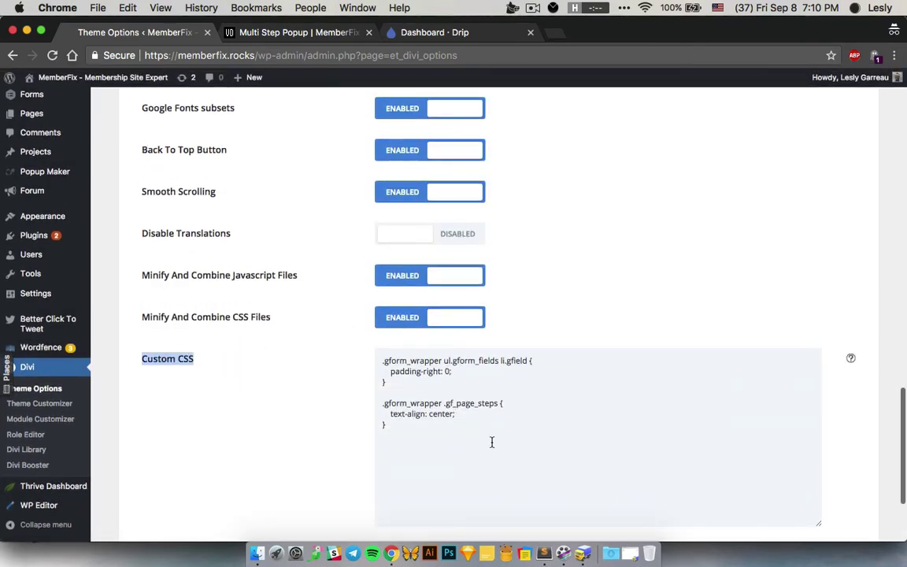
Review the Gravity Forms rules in the Custom CSS box and save the Divi theme options.
left_click(407, 398)
key("super+a")
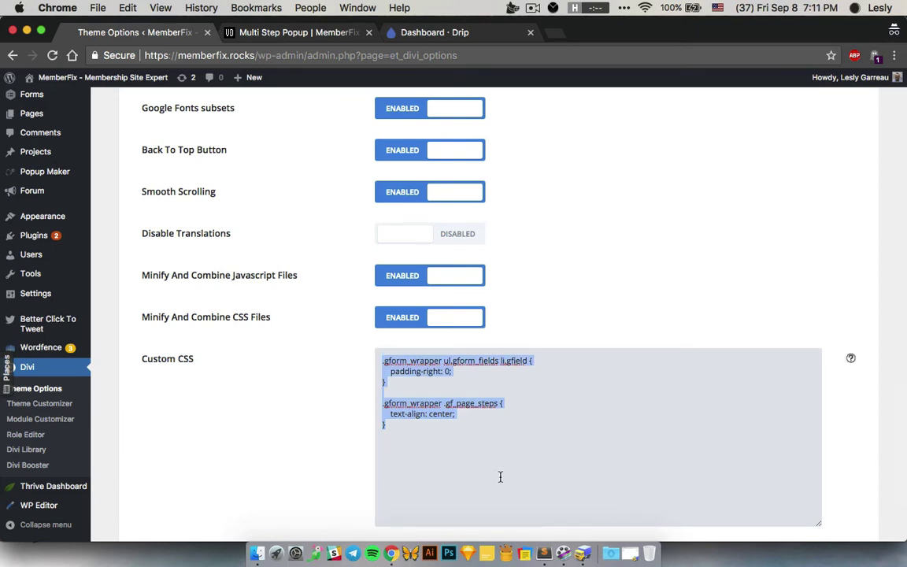
left_click(465, 439)
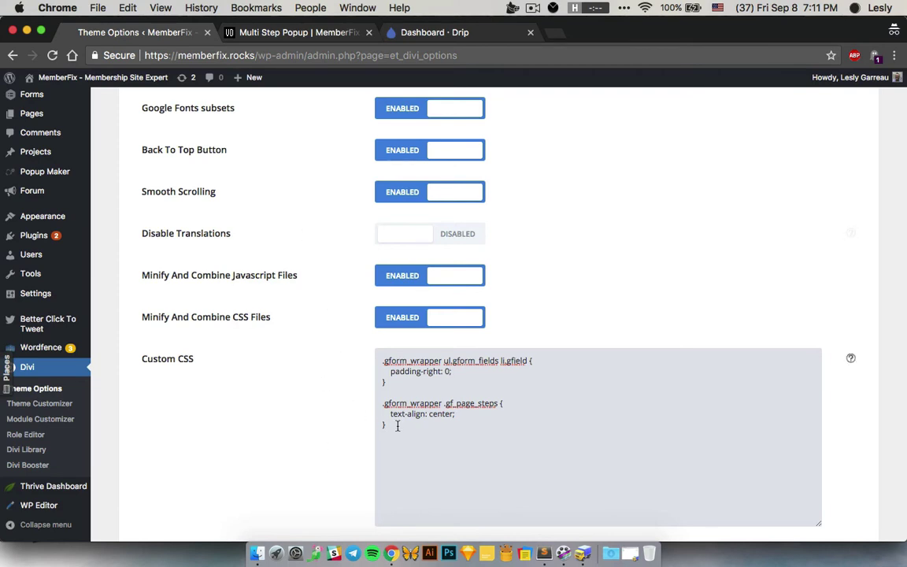
scroll(397, 425, "down", 3)
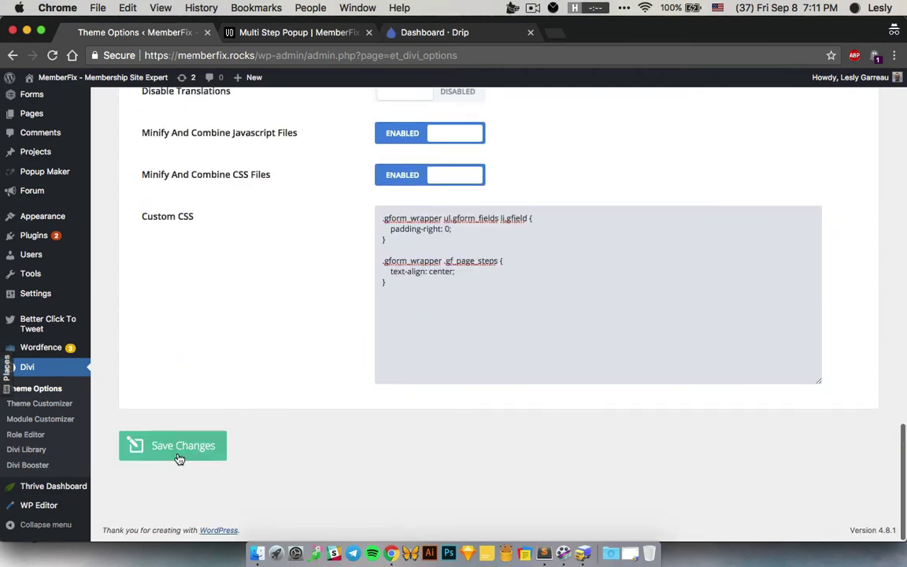
left_click(203, 452)
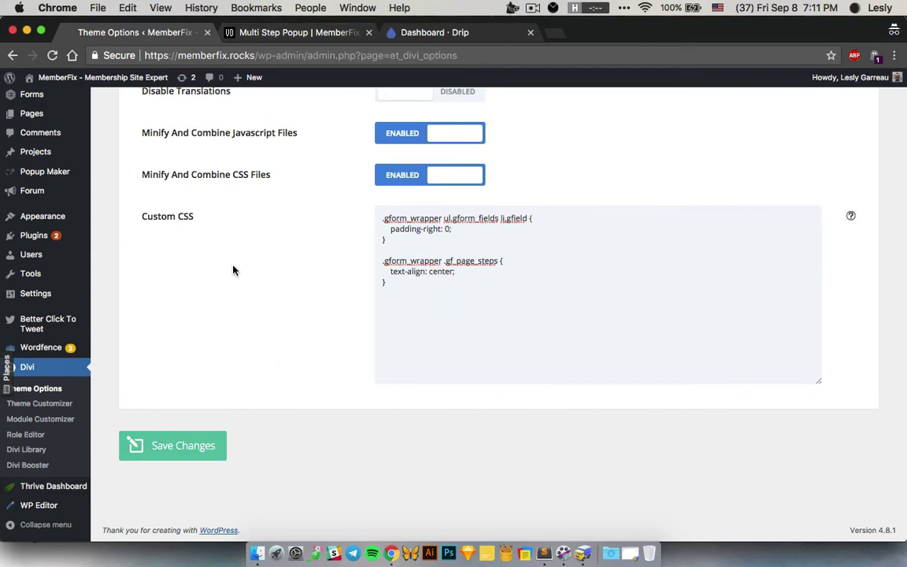
scroll(278, 316, "up", 10)
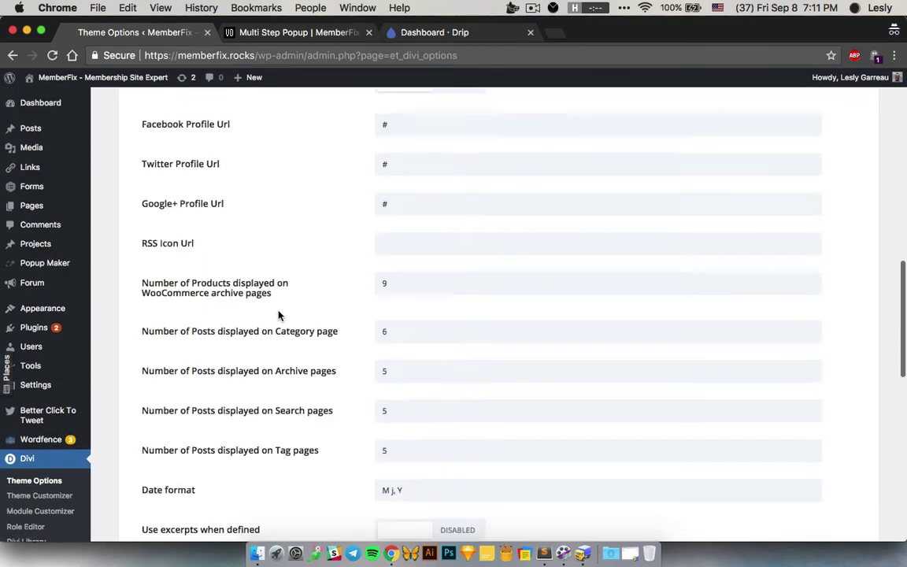
Create a new WordPress page titled "test page popup".
mouse_move(79, 214)
scroll(79, 214, "up", 2)
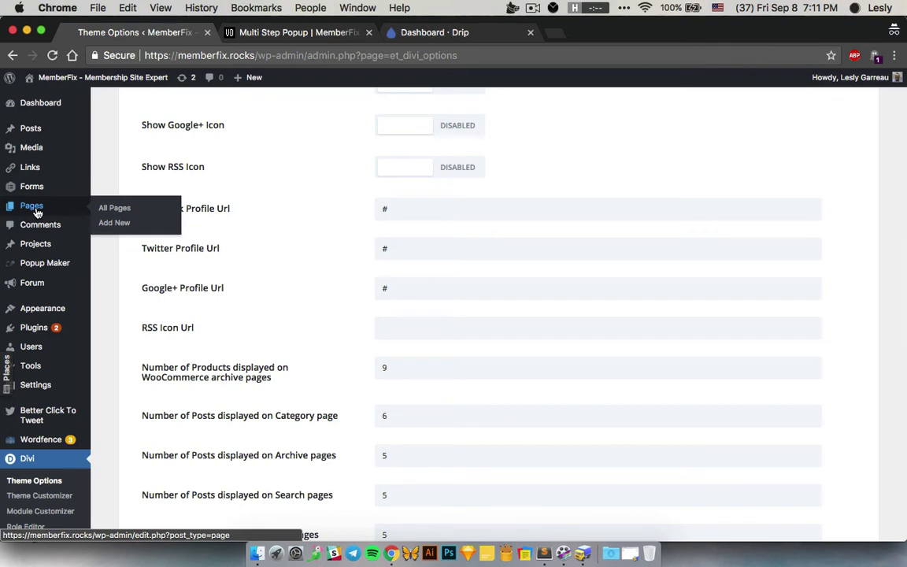
left_click(112, 224)
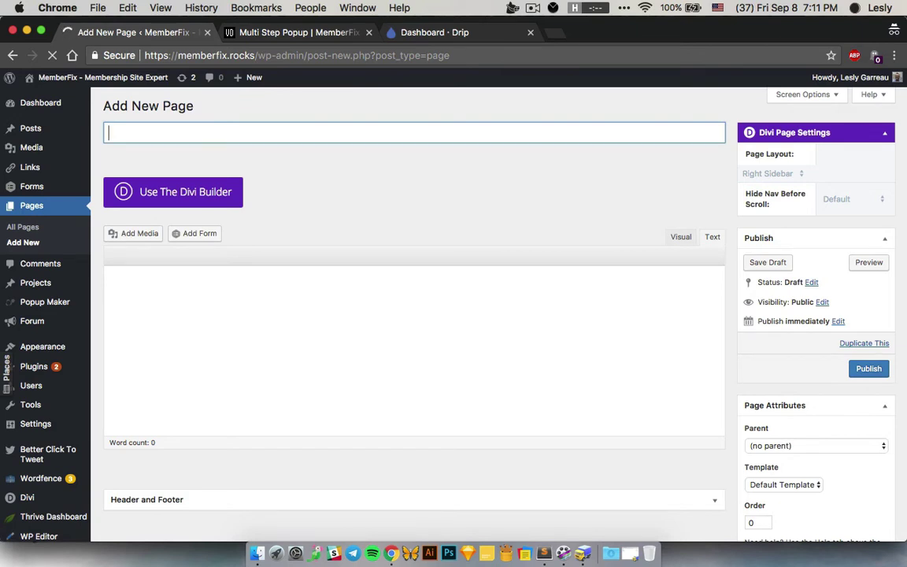
type("test page popup")
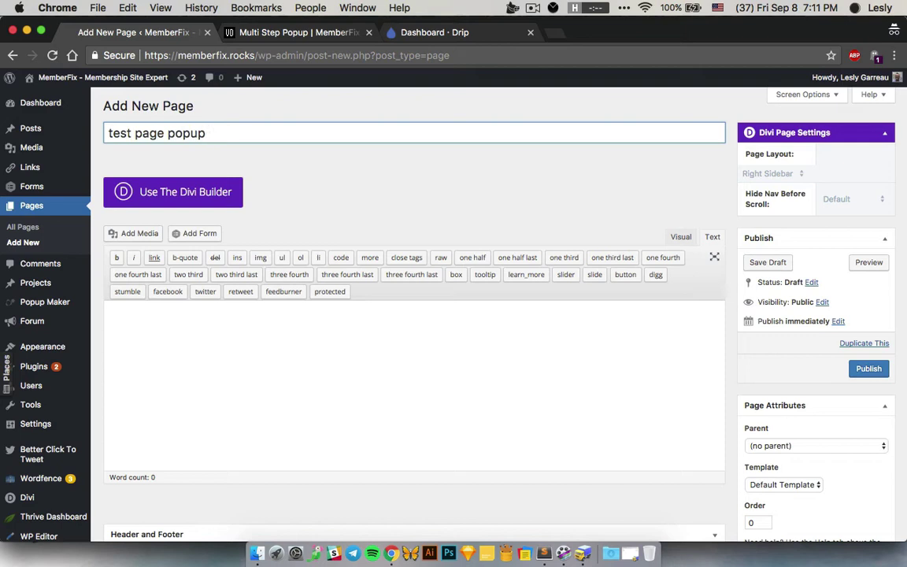
left_click(399, 447)
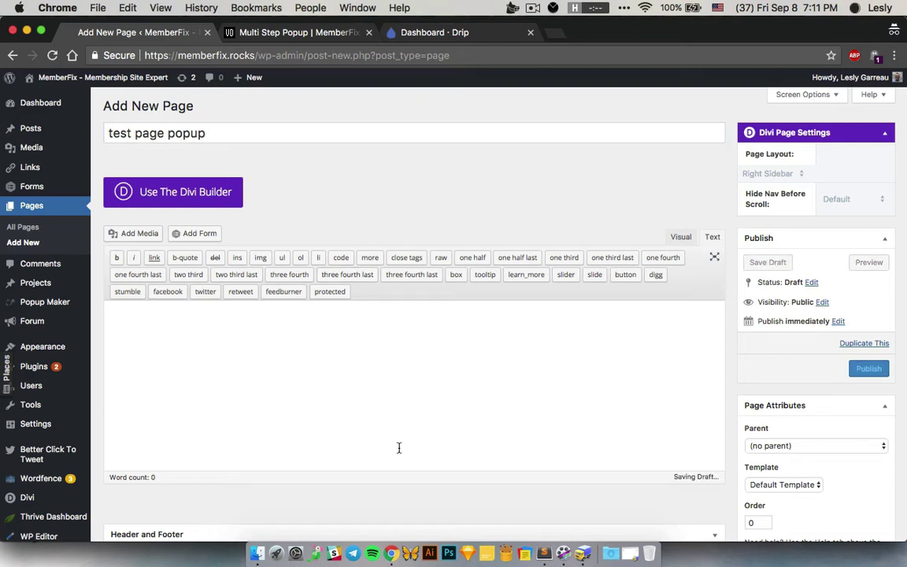
Start a Popup Trigger shortcode in the page's visual editor with "my link" as its trigger content.
left_click(675, 240)
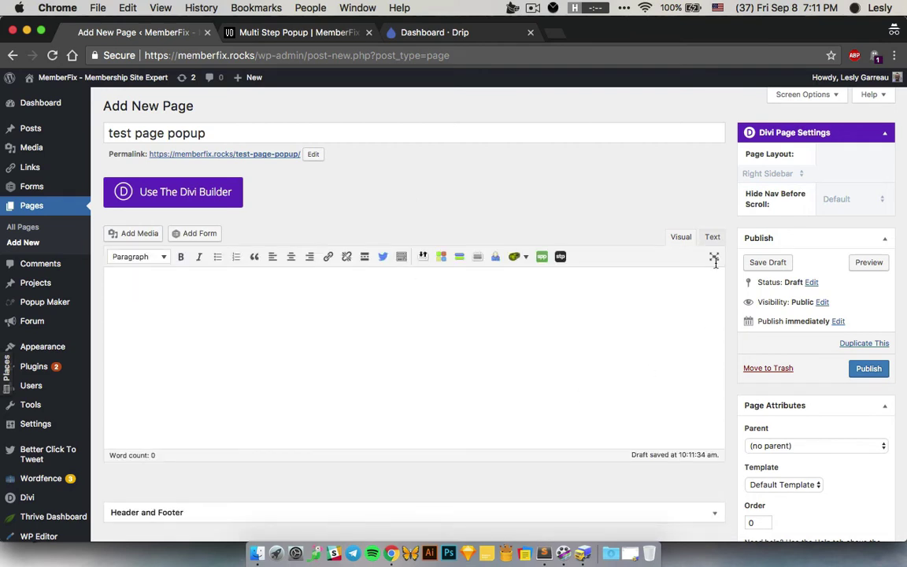
left_click(524, 260)
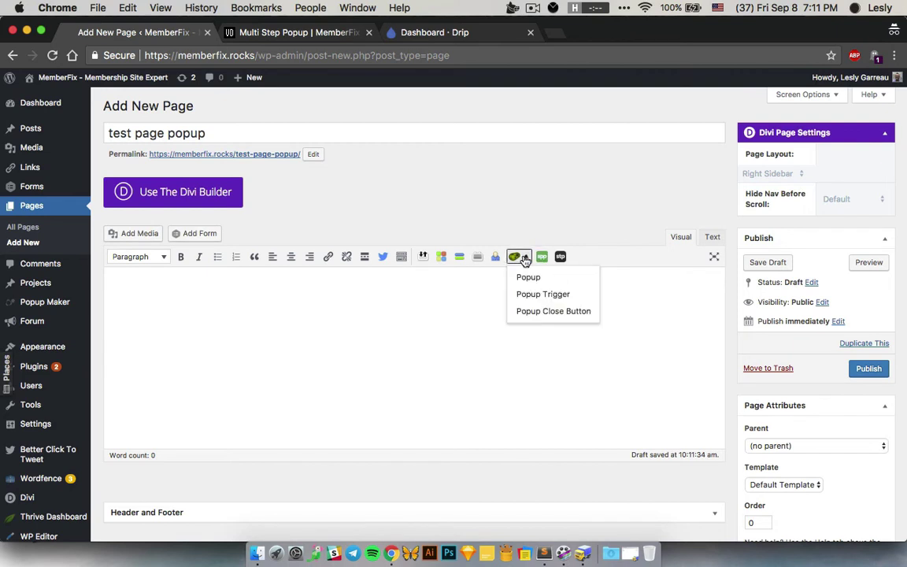
left_click(542, 294)
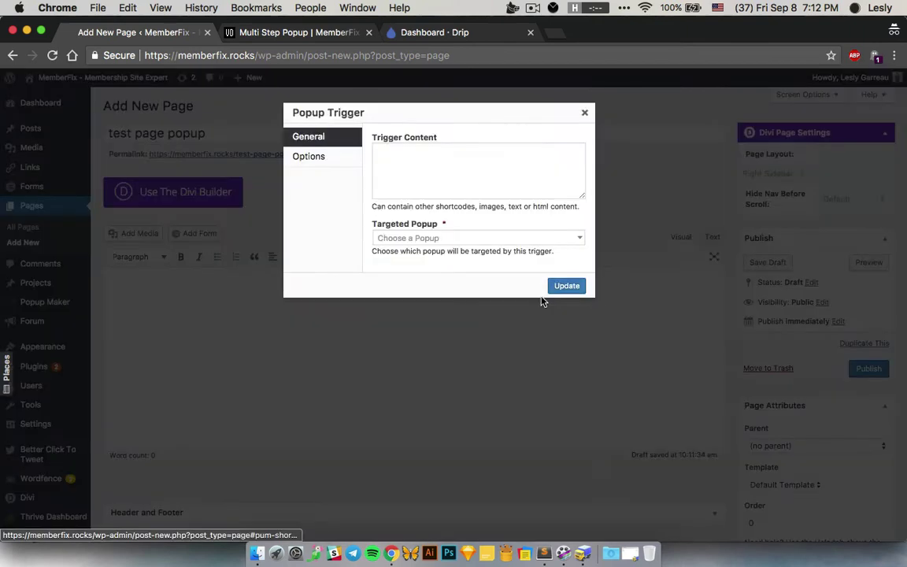
left_click(426, 170)
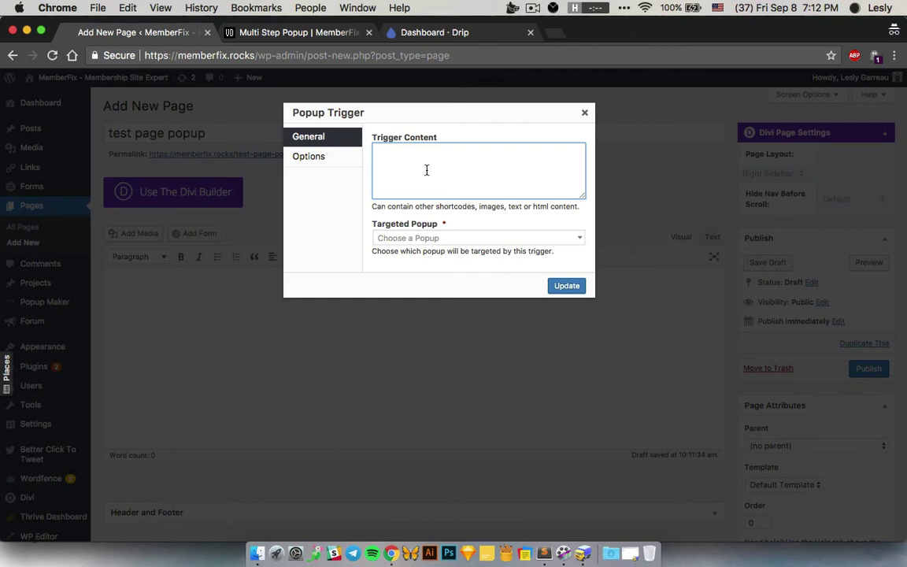
type("my link")
Target the trigger at Multi Step Popup and insert it into the page content.
left_click(497, 238)
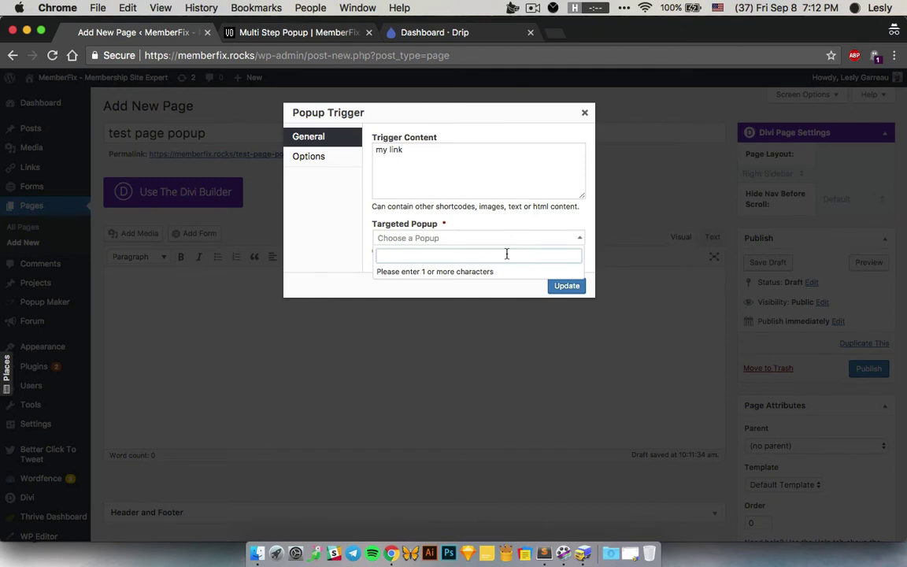
type("te")
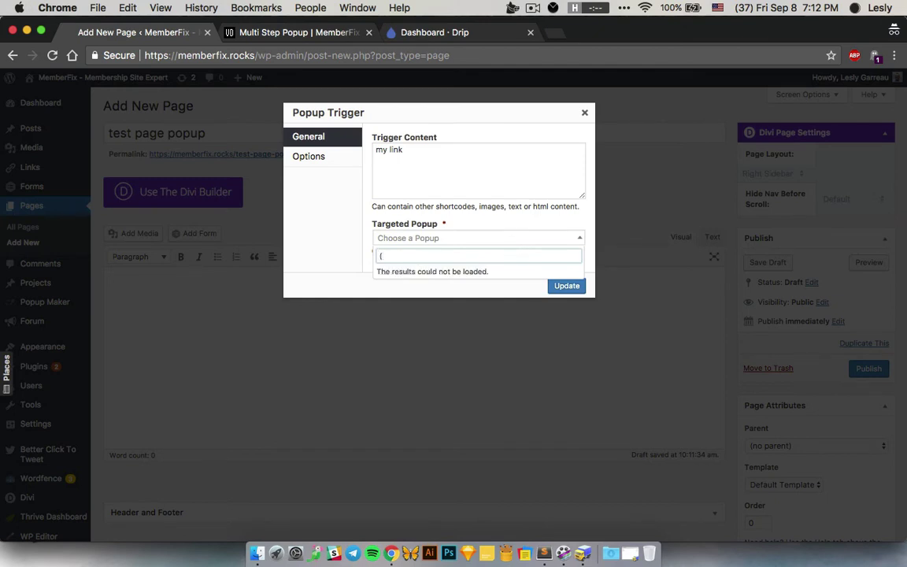
key("BackSpace")
key("BackSpace")
type("S")
key("BackSpace")
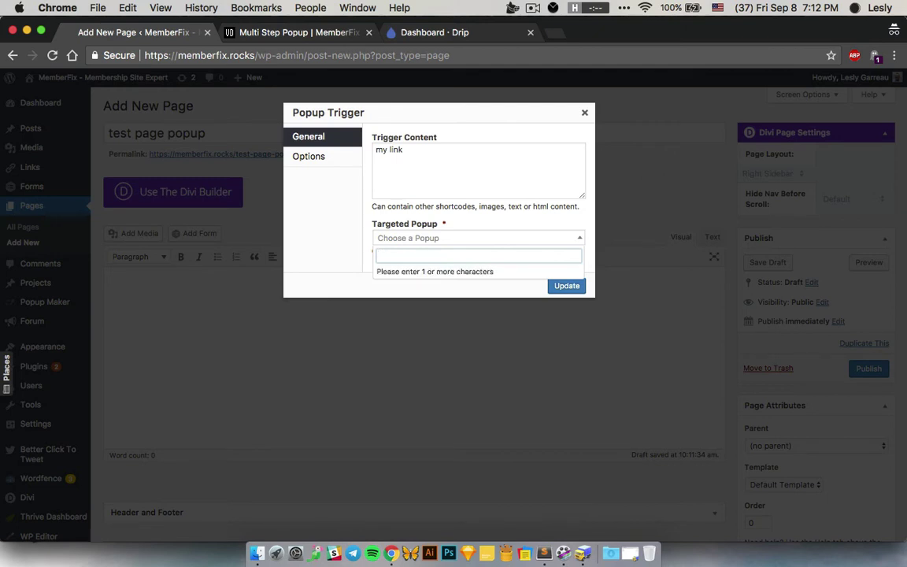
type("SOP")
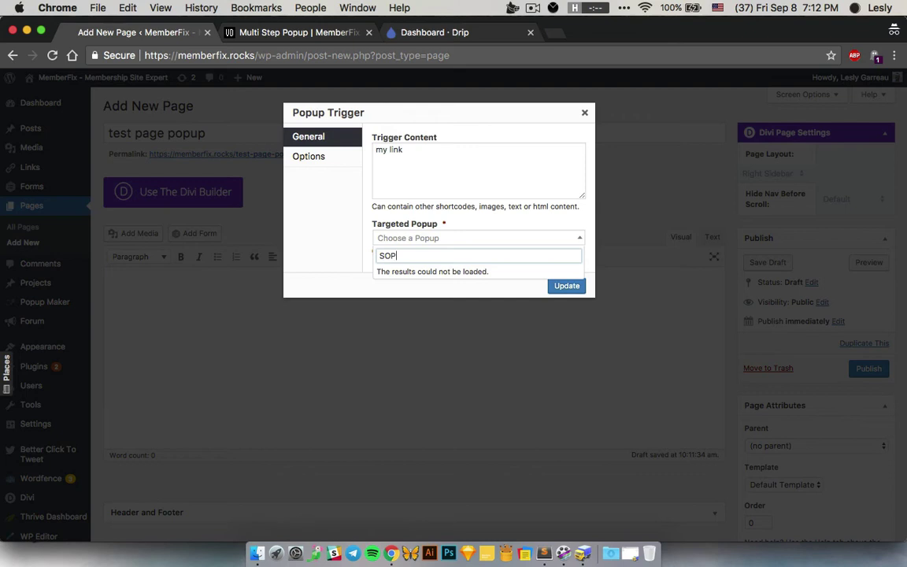
key("BackSpace")
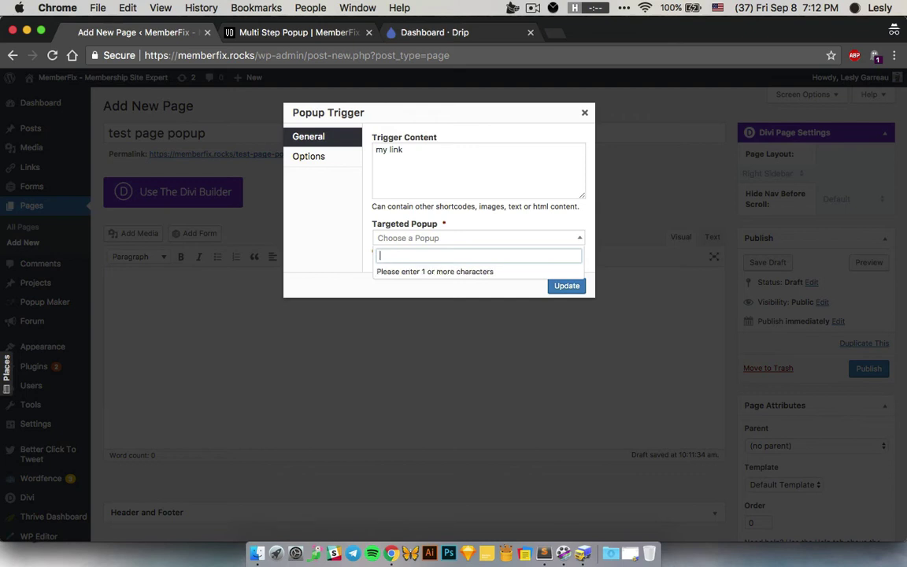
type("po")
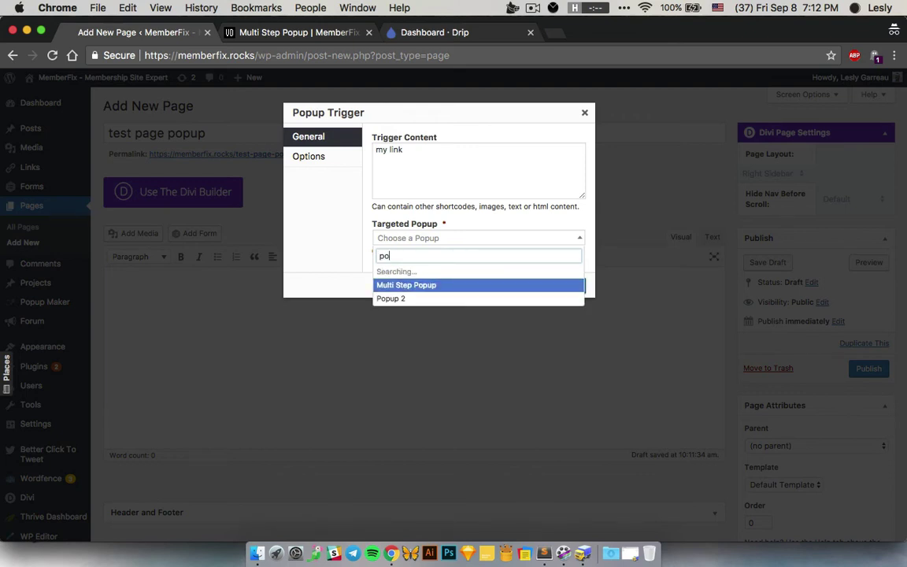
left_click(392, 285)
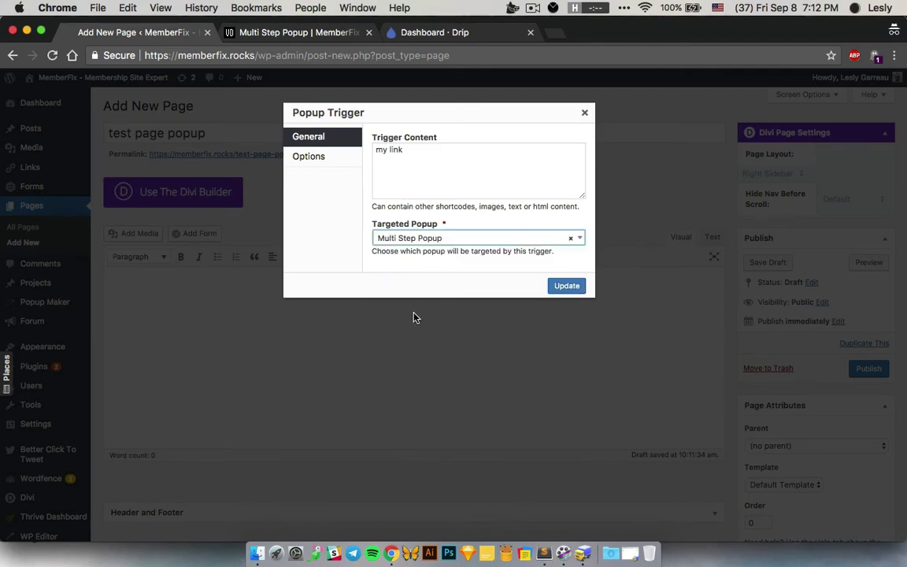
left_click(572, 288)
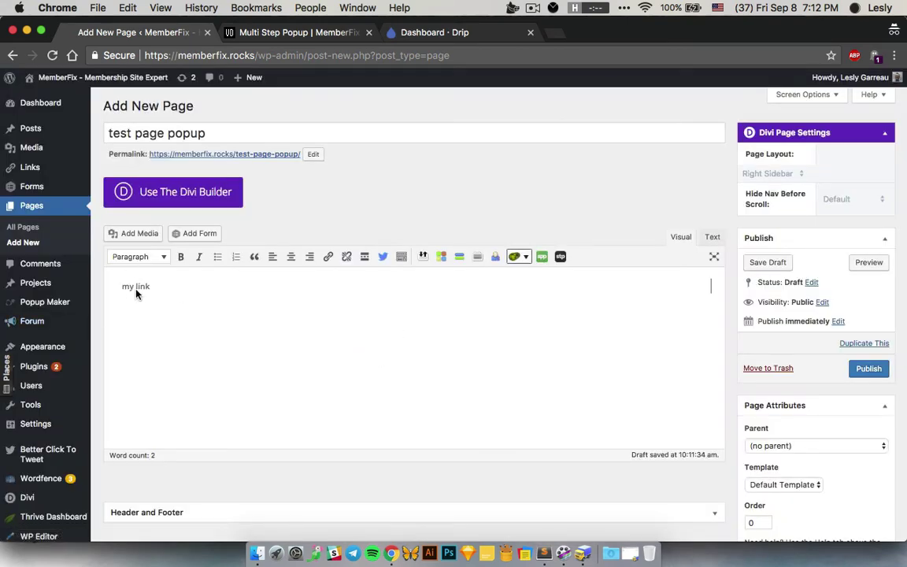
Examine the opening tag, link text and closing tag of the popup trigger shortcode in the text editor.
left_click(712, 238)
left_click_drag(379, 309, 113, 314)
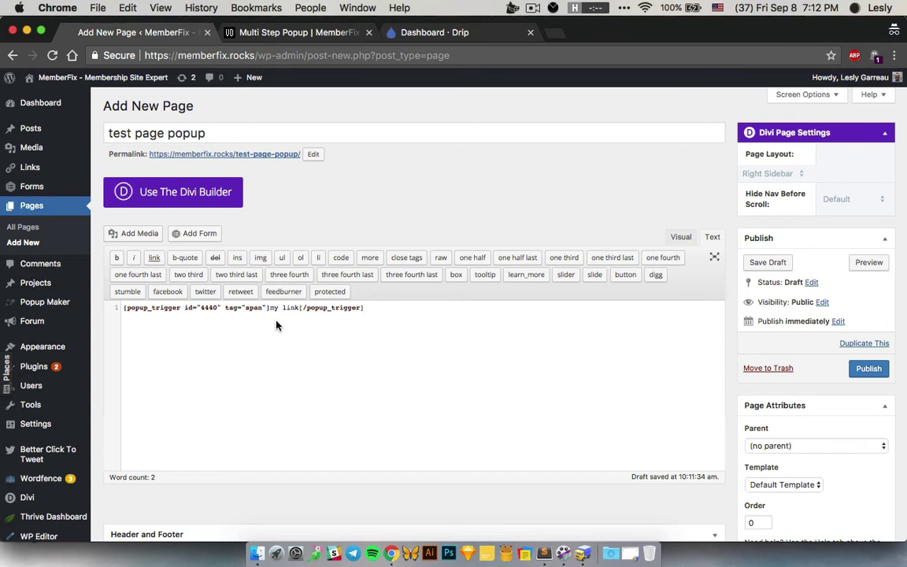
left_click(301, 310)
key("shift+End")
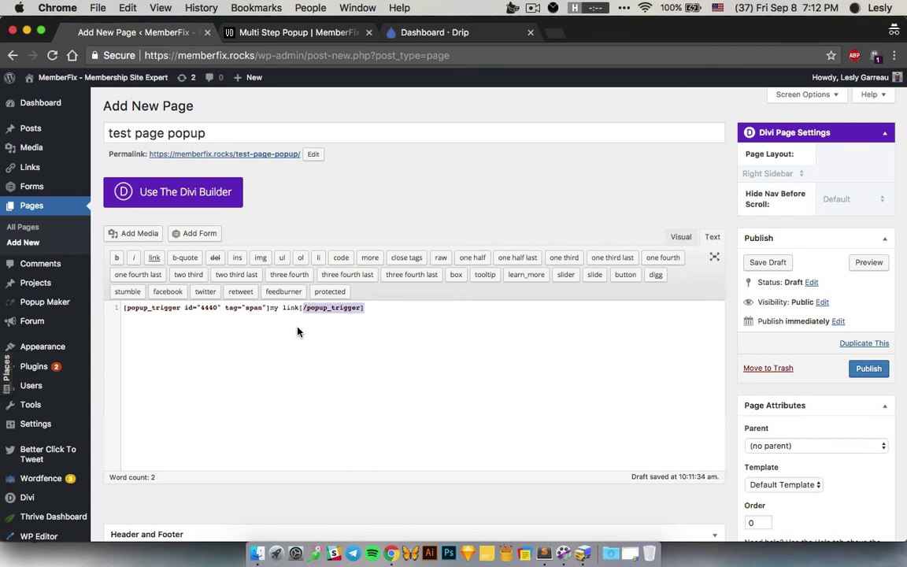
left_click(269, 315)
left_click_drag(269, 315, 223, 311)
key("shift+End")
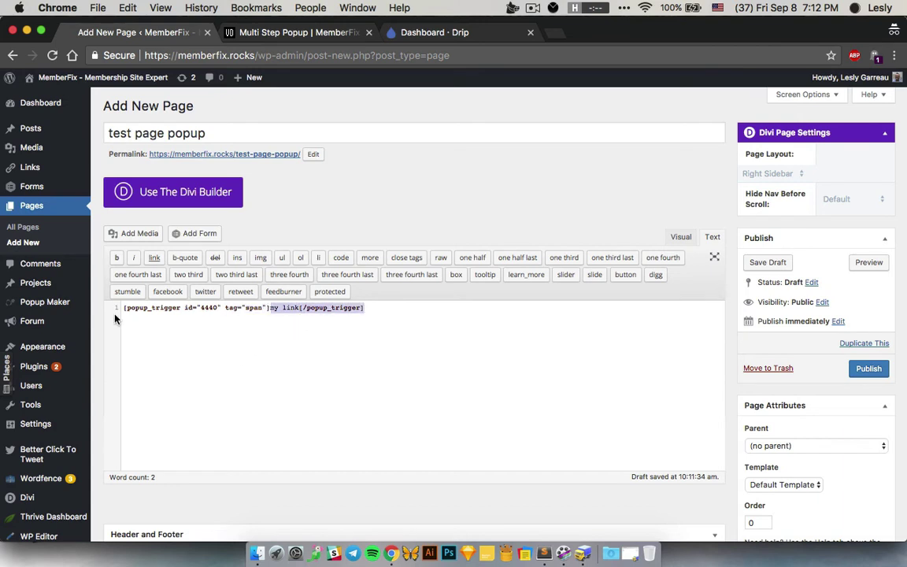
key("shift+Home")
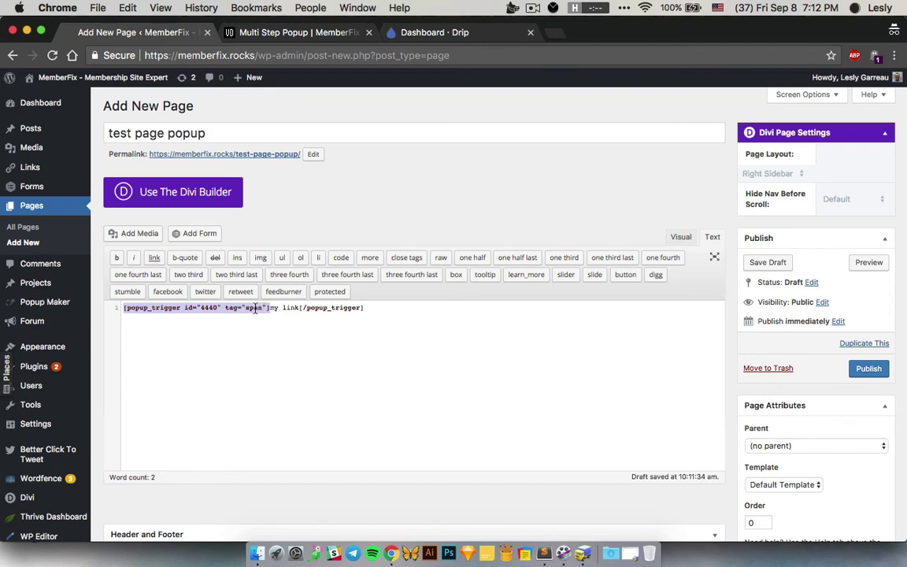
left_click_drag(300, 309, 269, 311)
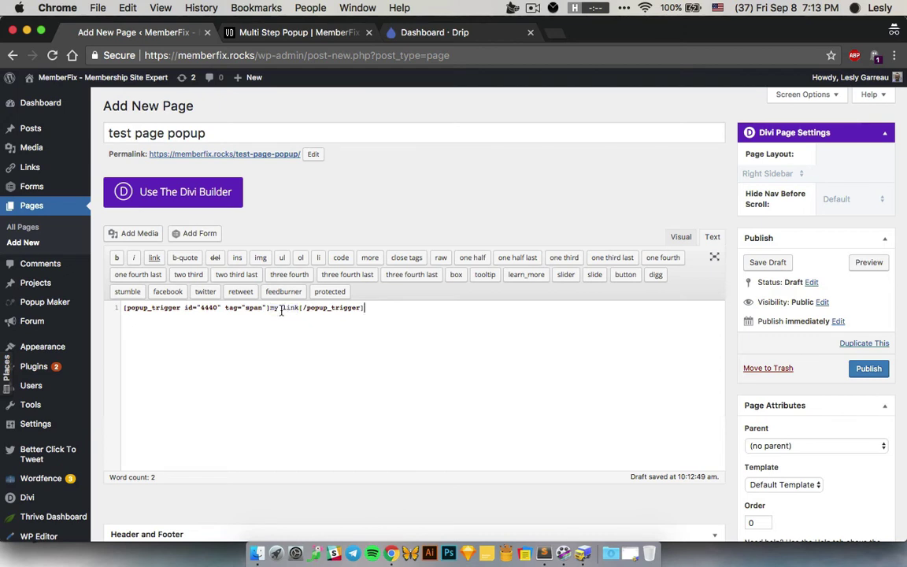
Copy the complete popup trigger shortcode, including its link text, from the page's text editor.
left_click(380, 308)
left_click(127, 310, "shift")
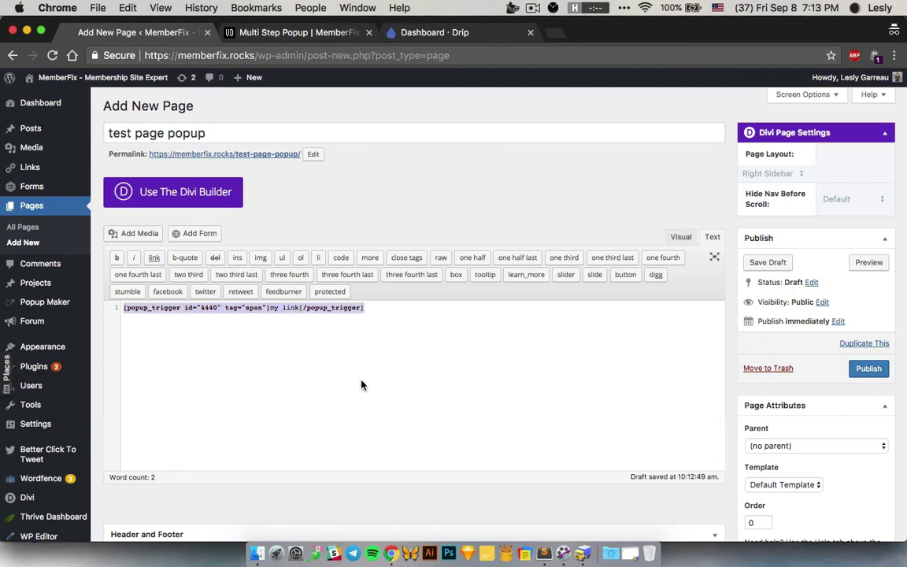
left_click(377, 310)
left_click(123, 309, "shift")
left_click(348, 329)
left_click(118, 309, "shift")
key("super+c")
Switch to Sublime Text, replace the entire plugin list with the copied shortcode, and return to the Chrome page editor.
left_click(544, 553)
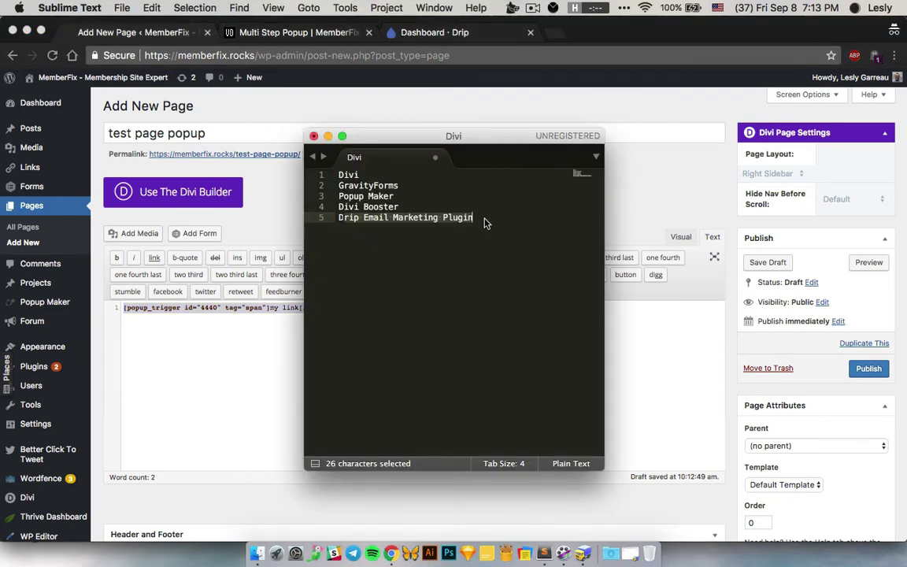
left_click_drag(468, 218, 321, 166)
key("super+a")
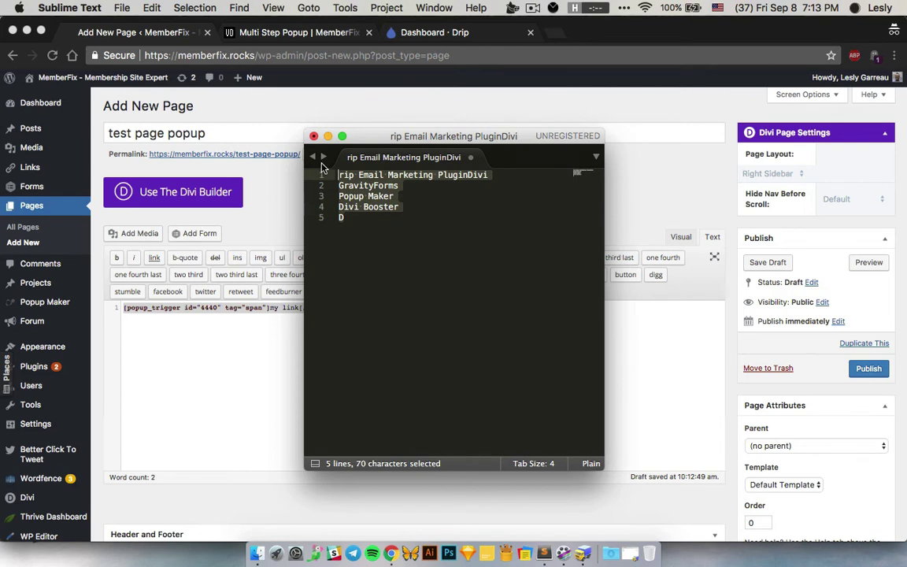
key("super+v")
left_click(630, 384)
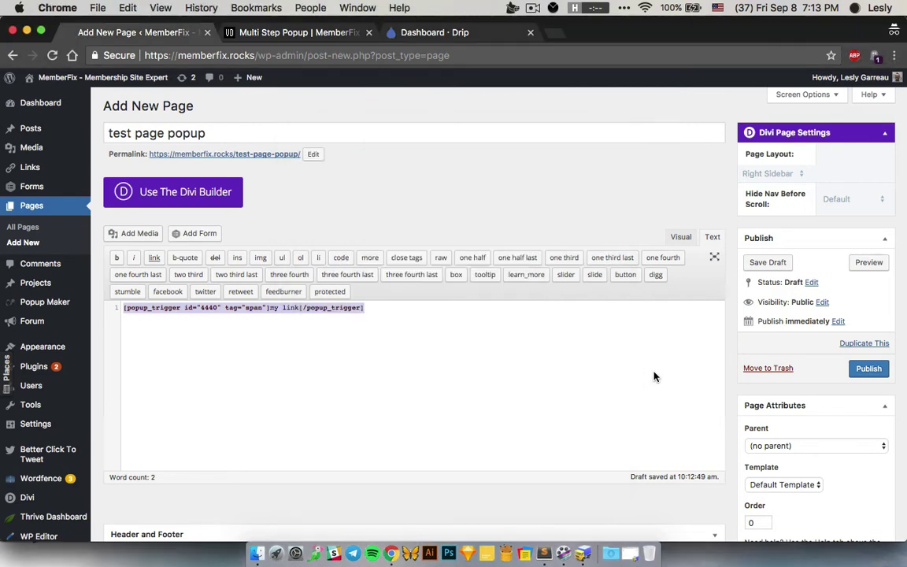
Delete the popup trigger shortcode from the page content and return to the visual editor.
left_click(682, 238)
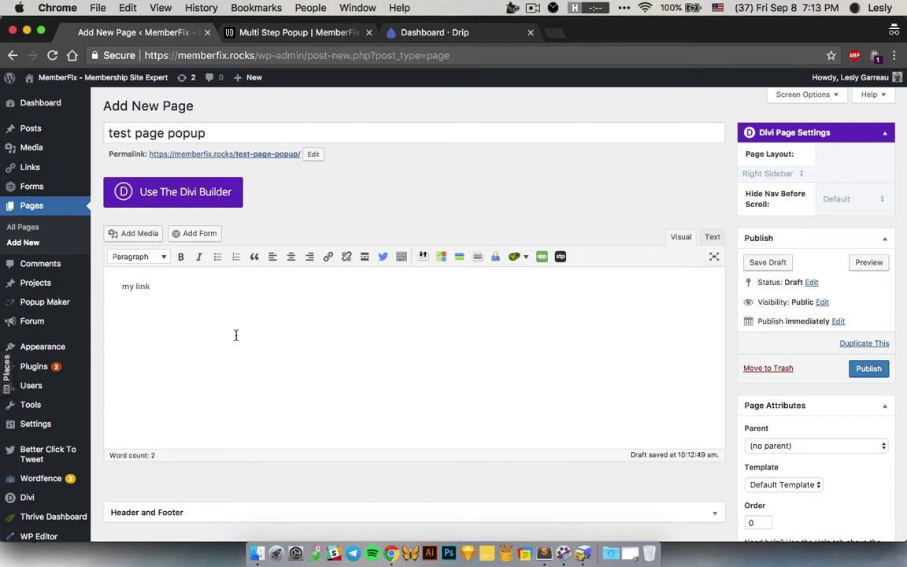
left_click(168, 289)
left_click(179, 303)
left_click(713, 237)
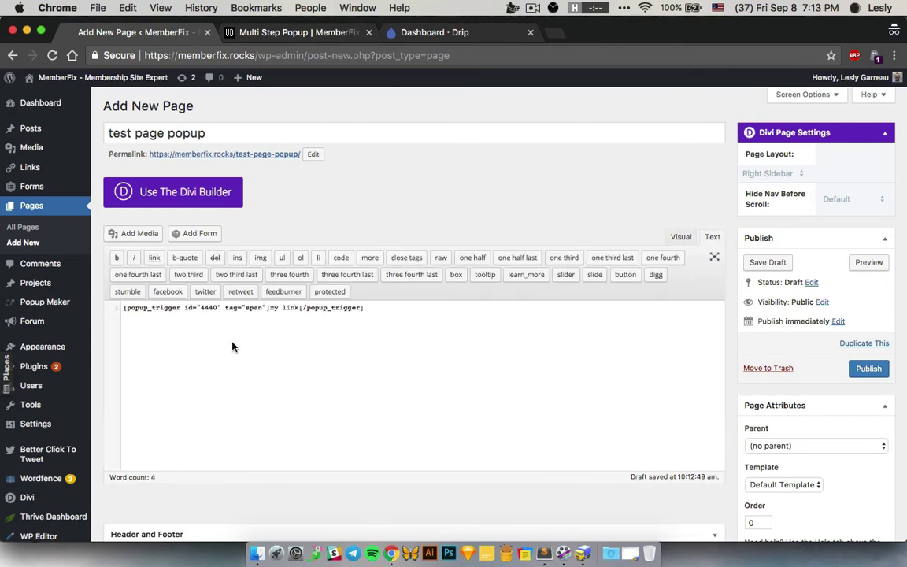
triple_click(208, 307)
key("BackSpace")
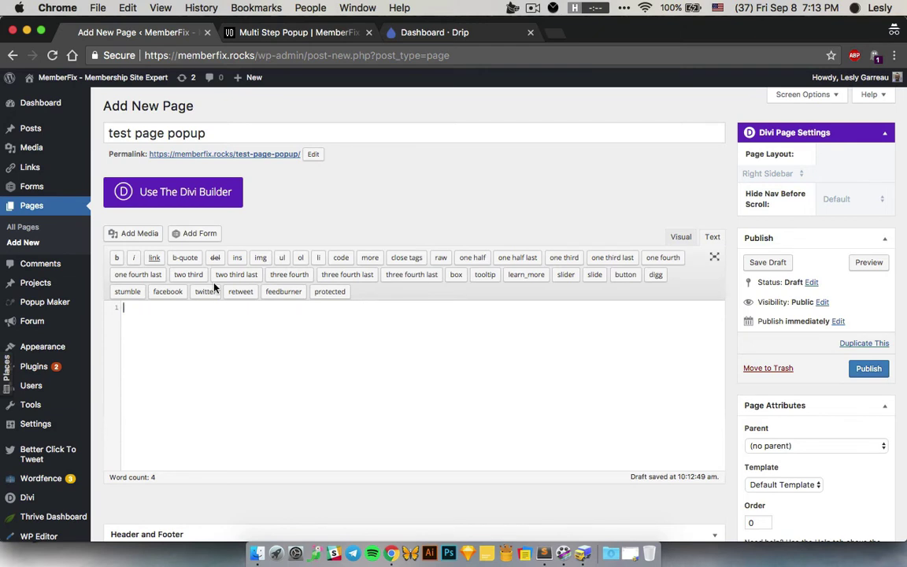
left_click(680, 237)
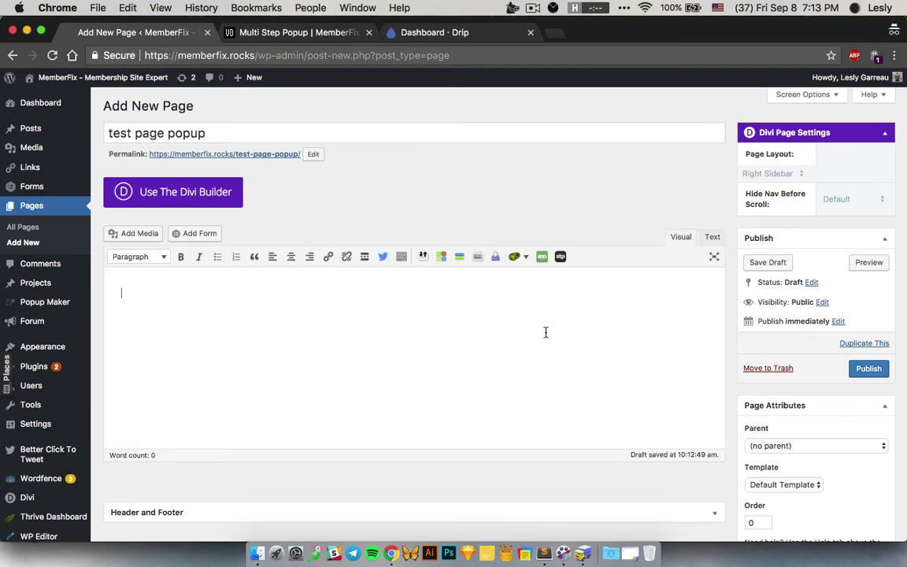
Insert an ET button shortcode with type big, color purple and the content "Link text", and select the inserted shortcode.
left_click(460, 262)
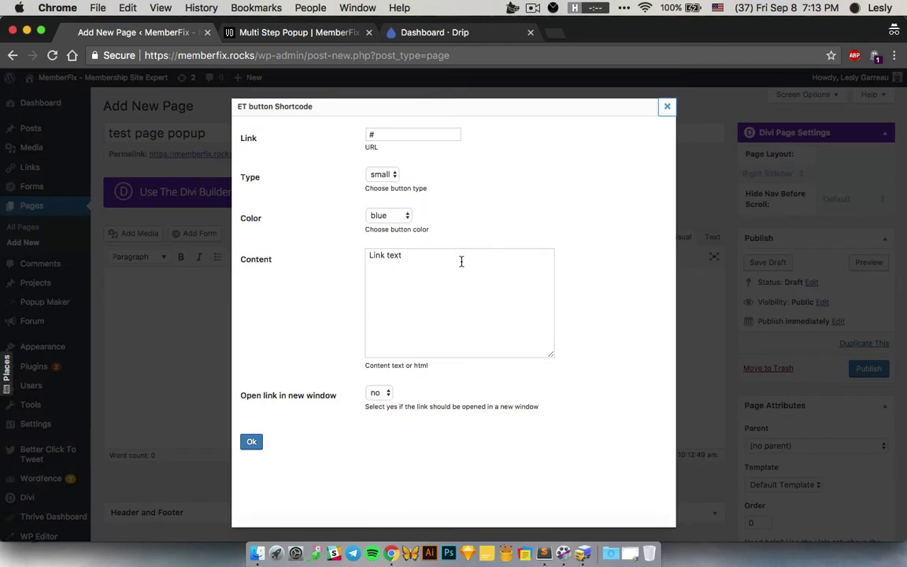
left_click(391, 174)
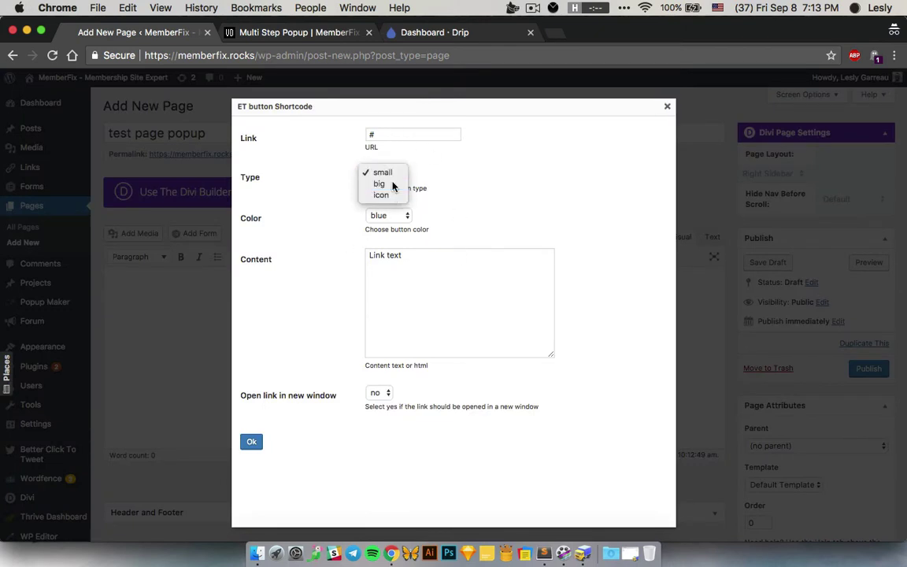
left_click(392, 183)
left_click(392, 216)
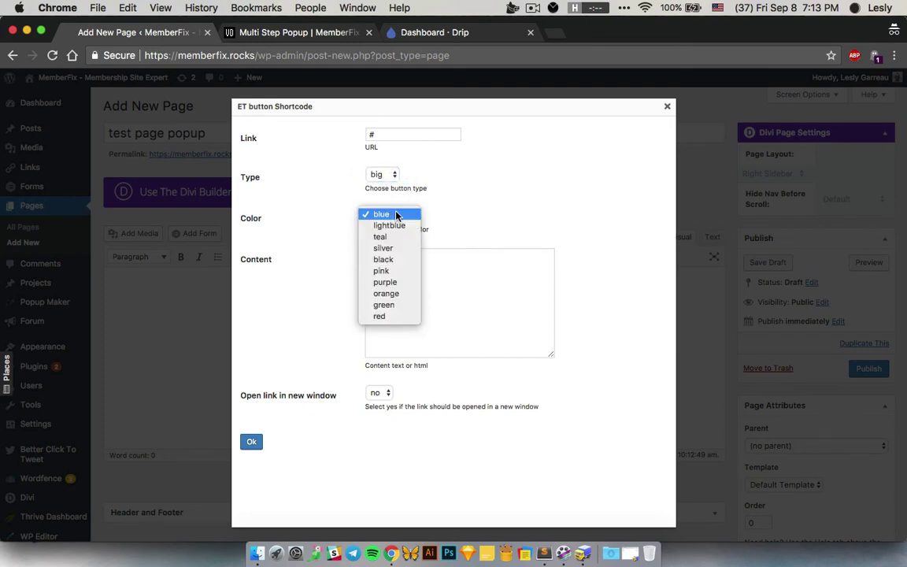
left_click(407, 284)
left_click(457, 257)
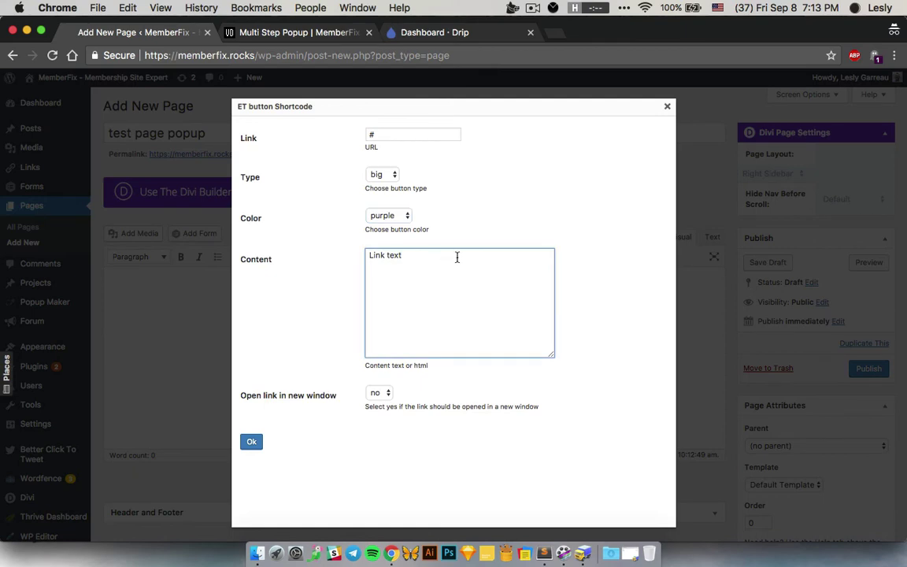
triple_click(457, 258)
left_click(415, 262)
left_click(251, 443)
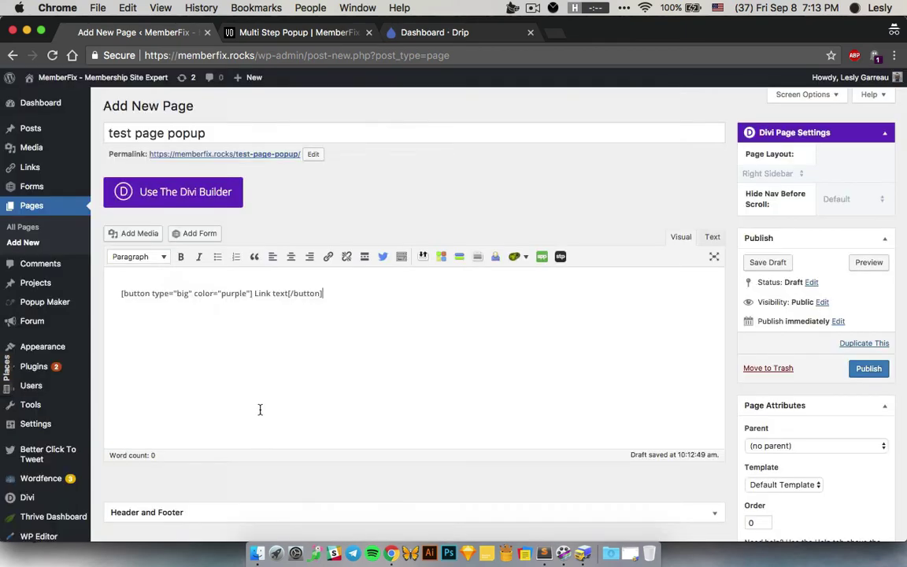
left_click_drag(323, 293, 119, 293)
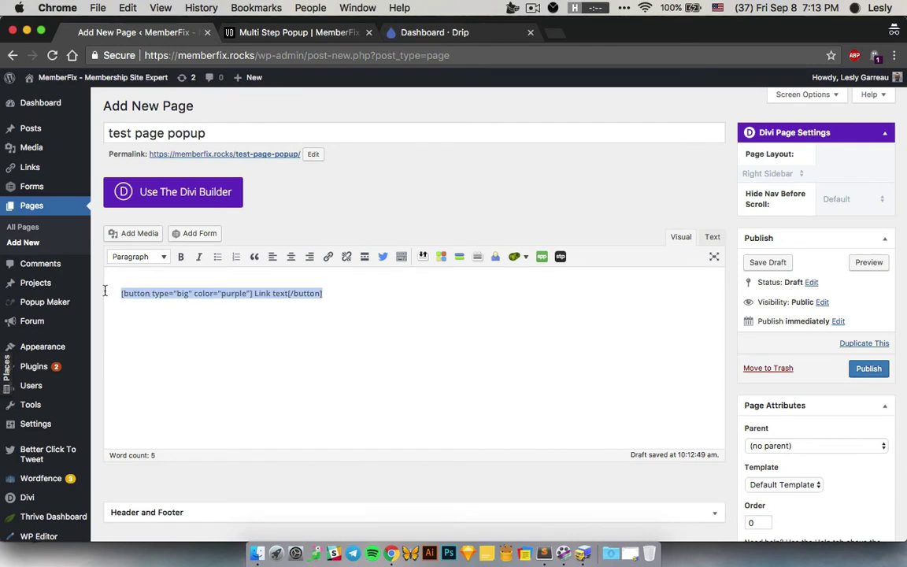
Preview the test page to check the purple button, and compare it with the "Link text" content in the page editor.
left_click(201, 340)
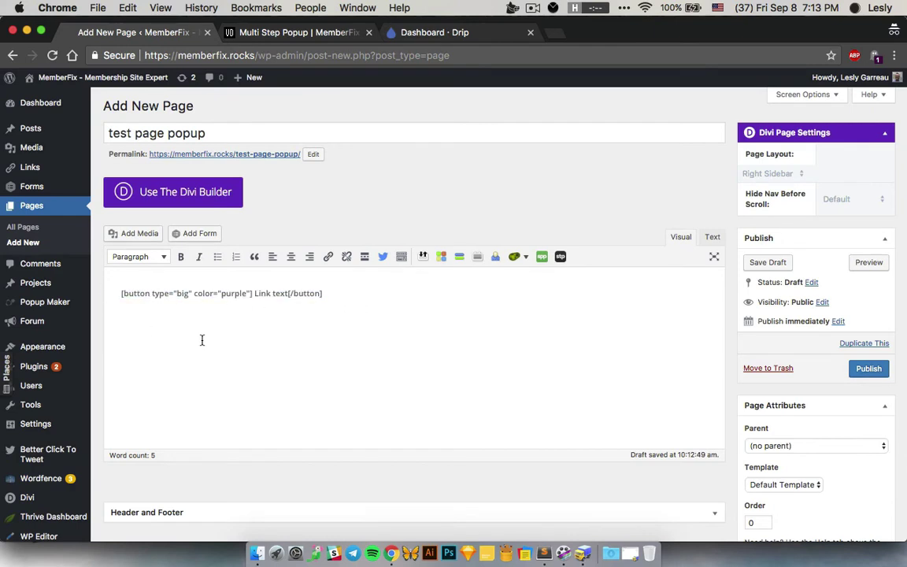
left_click(870, 266)
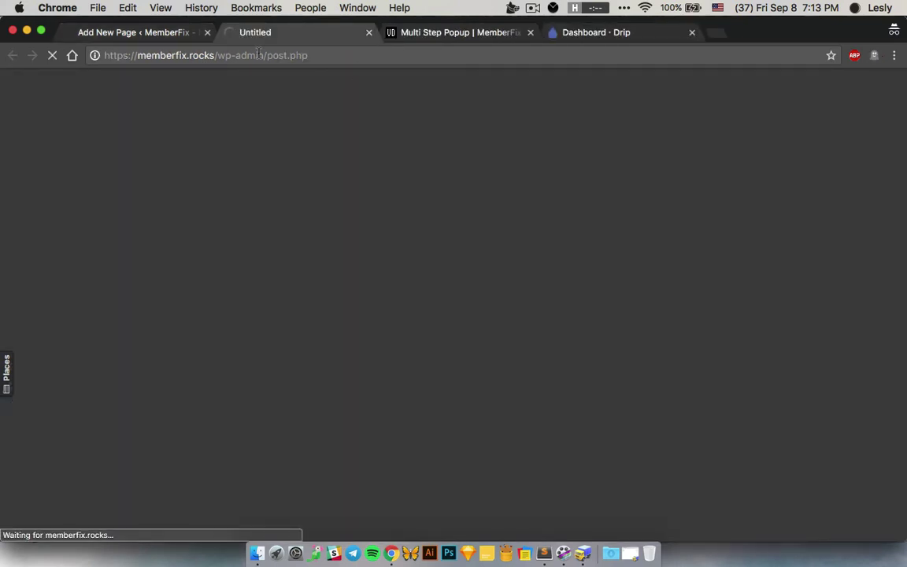
left_click(142, 33)
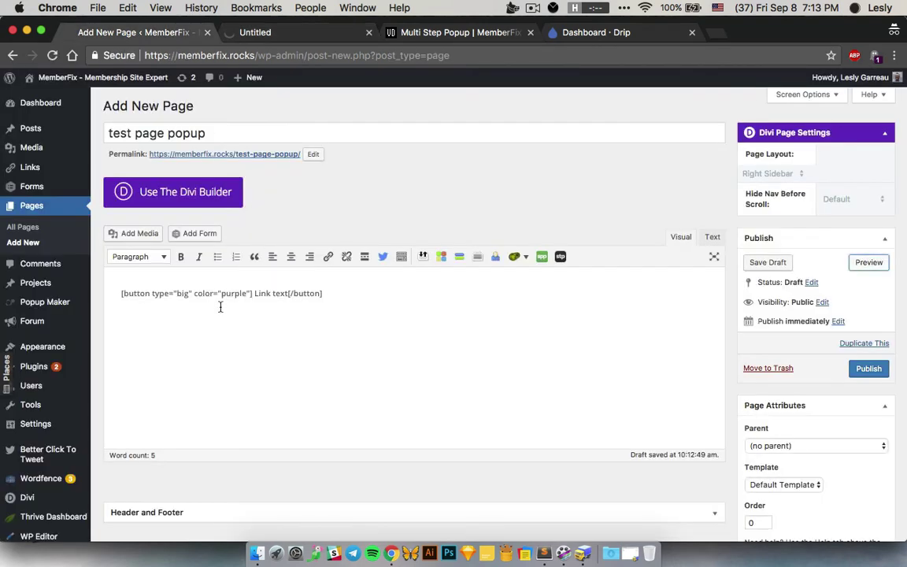
left_click_drag(255, 294, 288, 293)
left_click(268, 35)
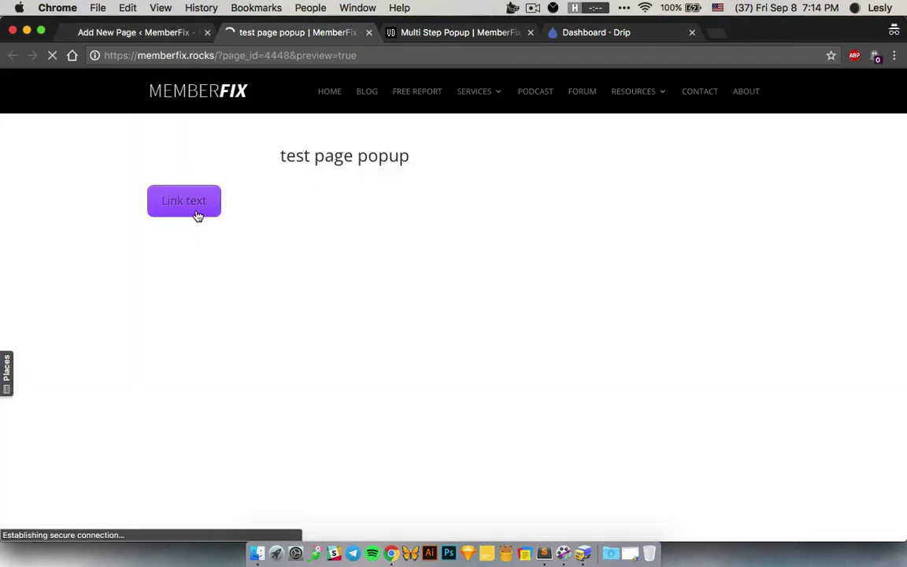
left_click(146, 36)
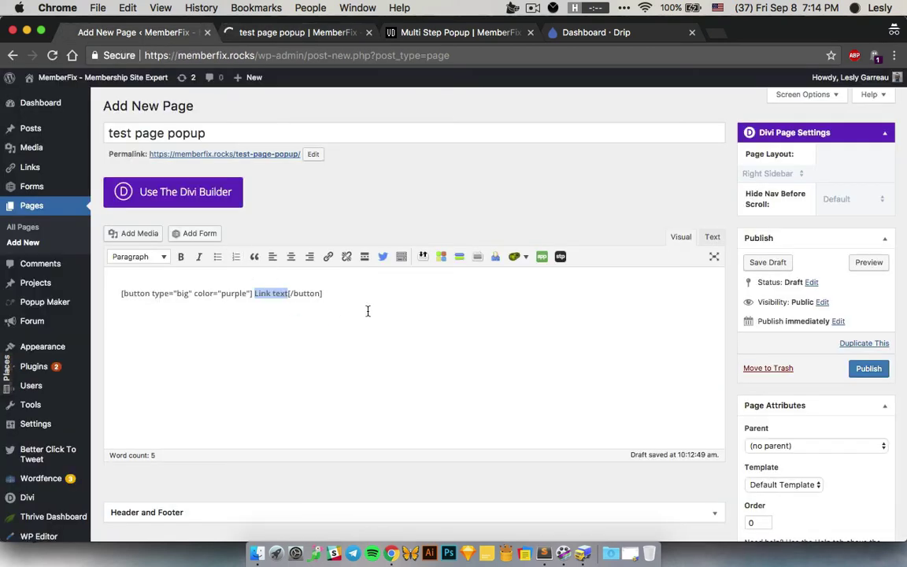
left_click(366, 309)
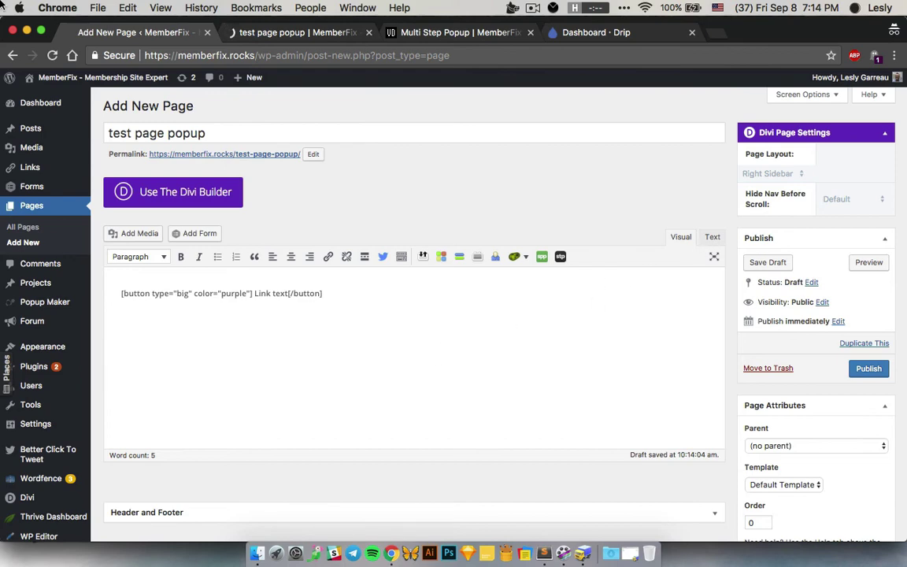
Switch to Sublime Text, copy the entire popup trigger shortcode, and return to the Chrome page editor.
key("ctrl+Up")
left_click(457, 279)
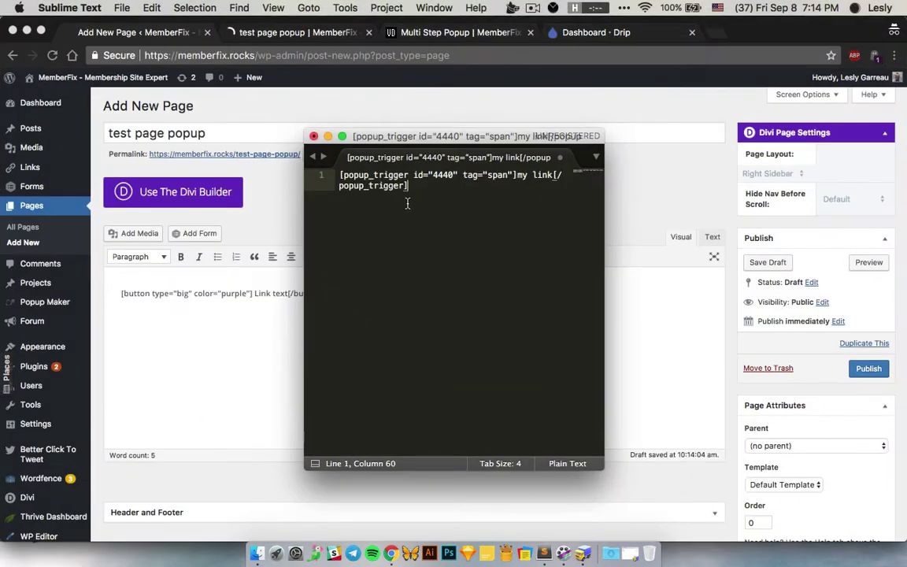
key("super+a")
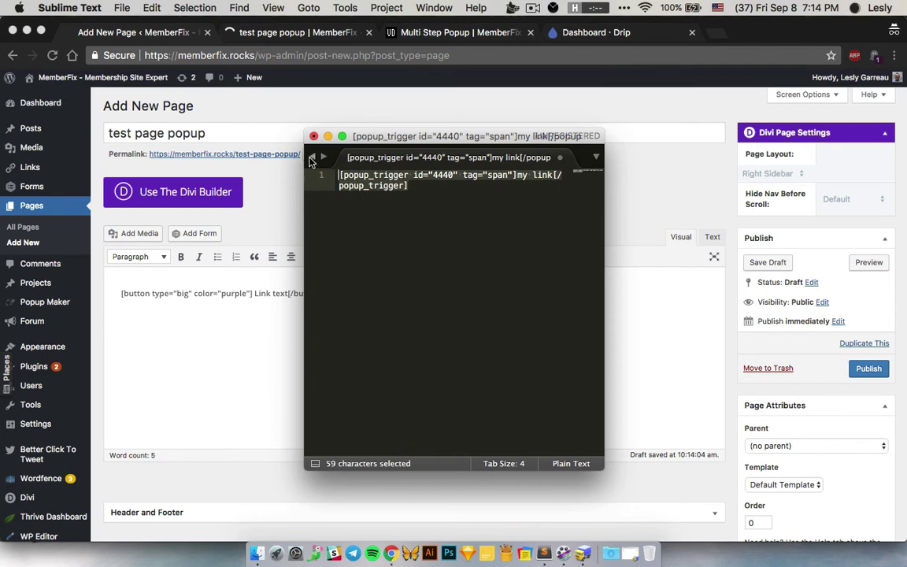
key("super+c")
left_click(204, 389)
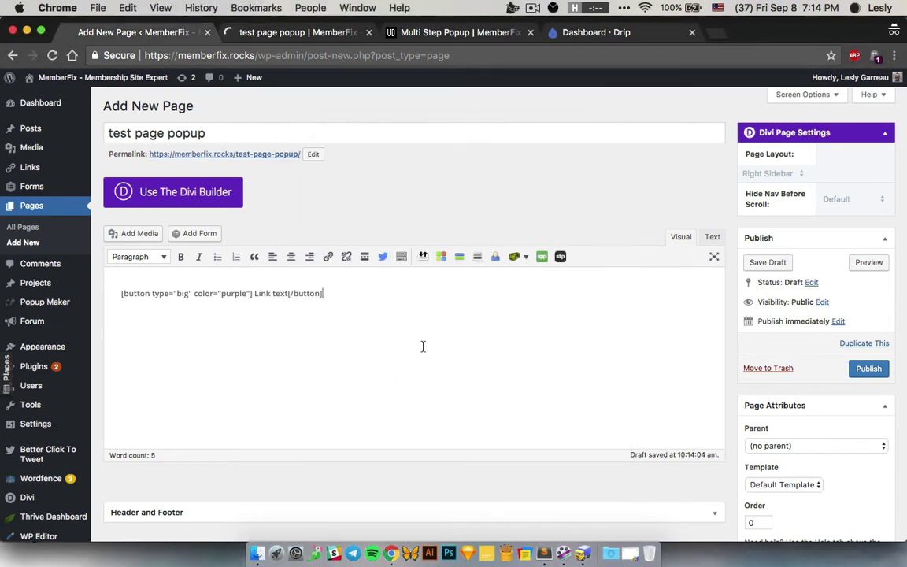
In the page's text editor, replace the &nbsp; lines below the button shortcode with the copied popup trigger shortcode.
key("super+v")
key("super+z")
left_click(712, 237)
left_click(122, 327, "shift")
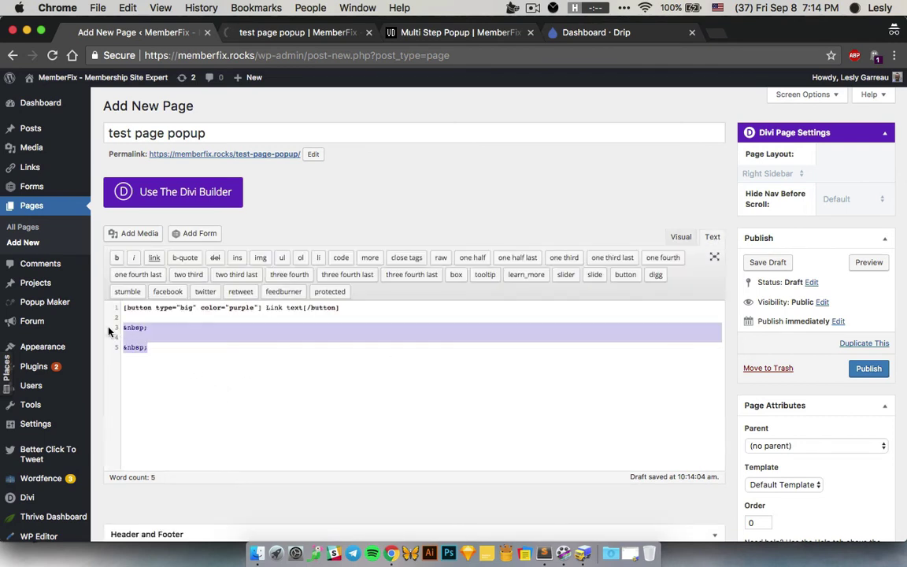
key("super+v")
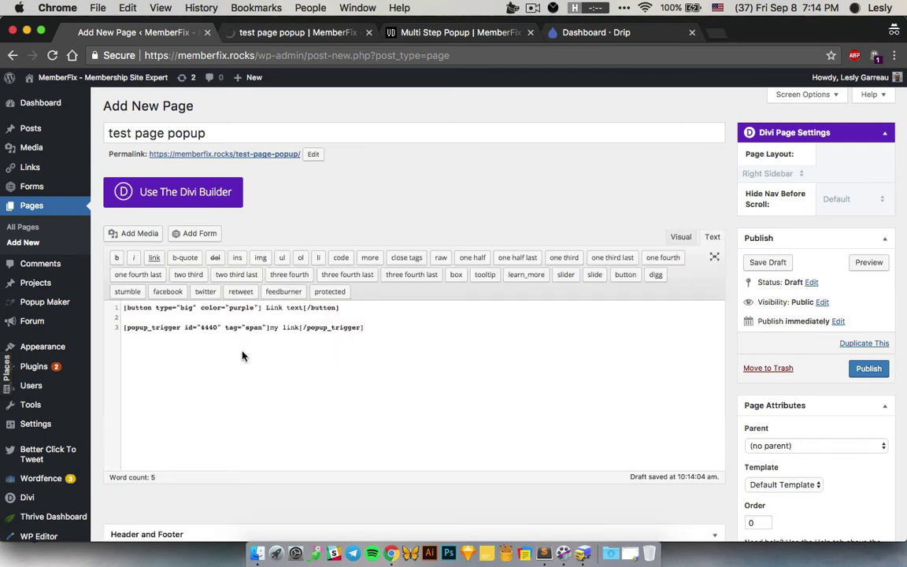
Wrap the button shortcode in the opening tag [popup_trigger id="4440" tag="span"] and the closing tag [/popup_trigger].
left_click_drag(268, 327, 120, 329)
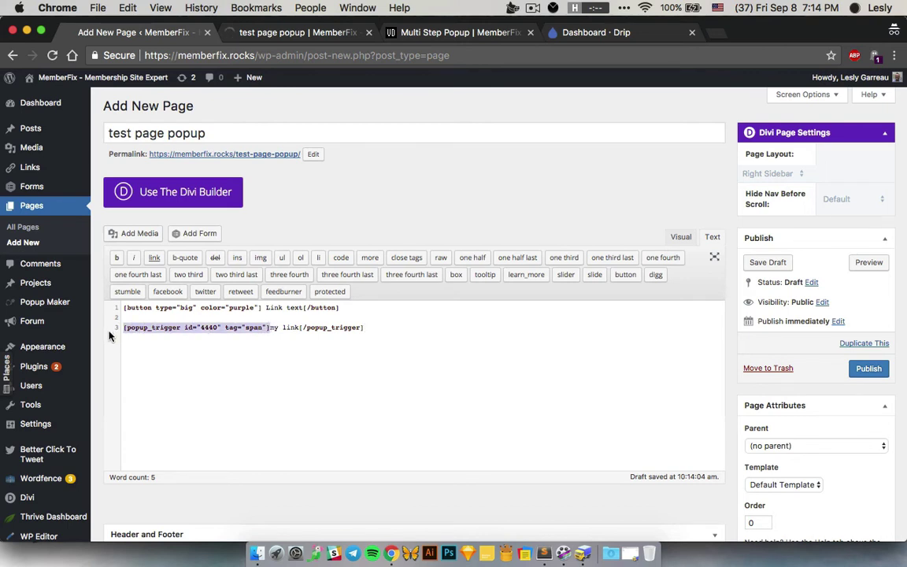
left_click(116, 308)
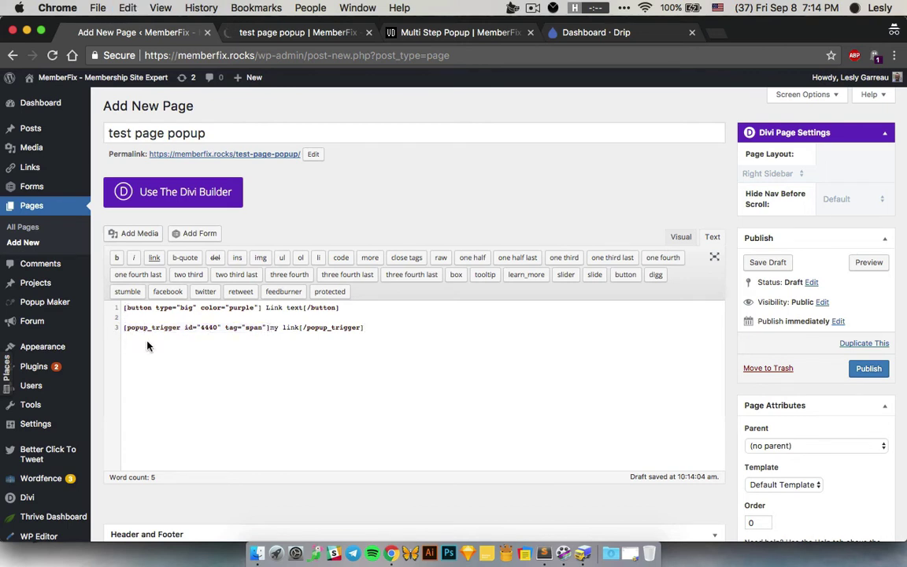
key("super+v")
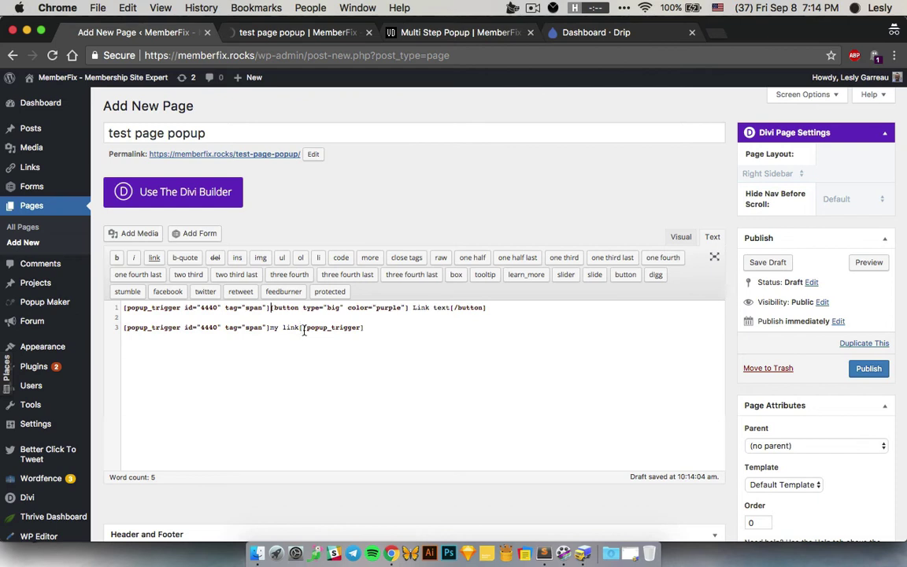
left_click_drag(363, 327, 304, 328)
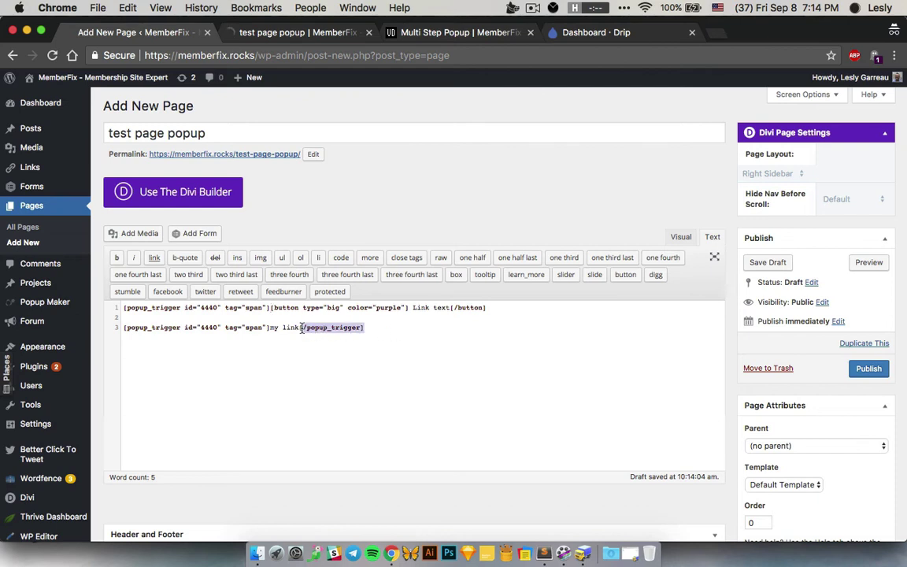
left_click(361, 327, "shift")
left_click(502, 307)
key("ctrl+v")
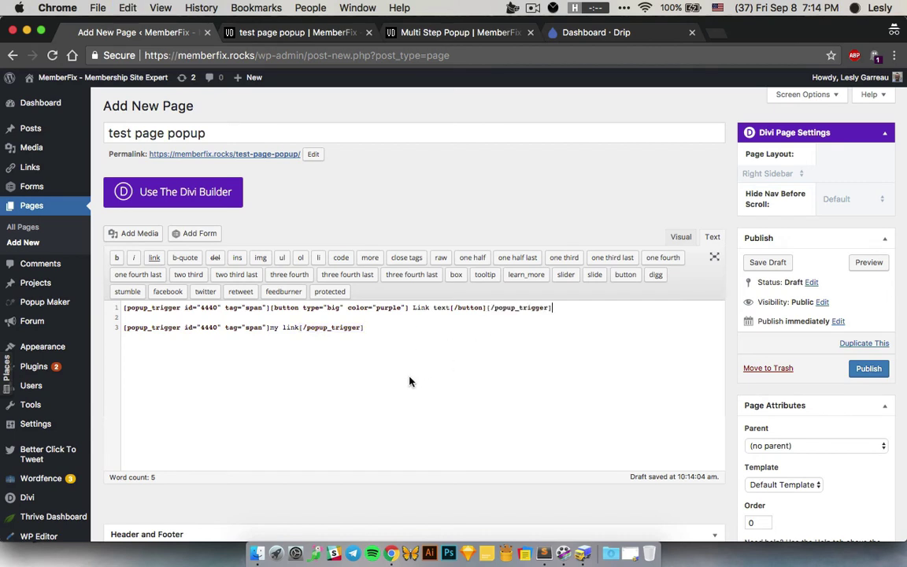
Delete the separate "my link" popup trigger line and check the trigger tags around the button shortcode.
triple_click(148, 327)
key("BackSpace")
key("BackSpace")
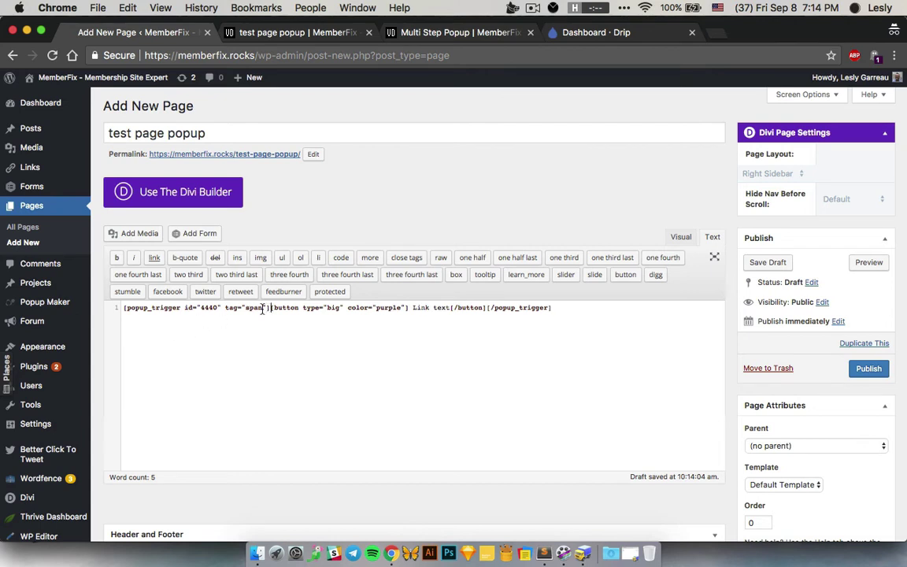
left_click_drag(269, 308, 123, 308)
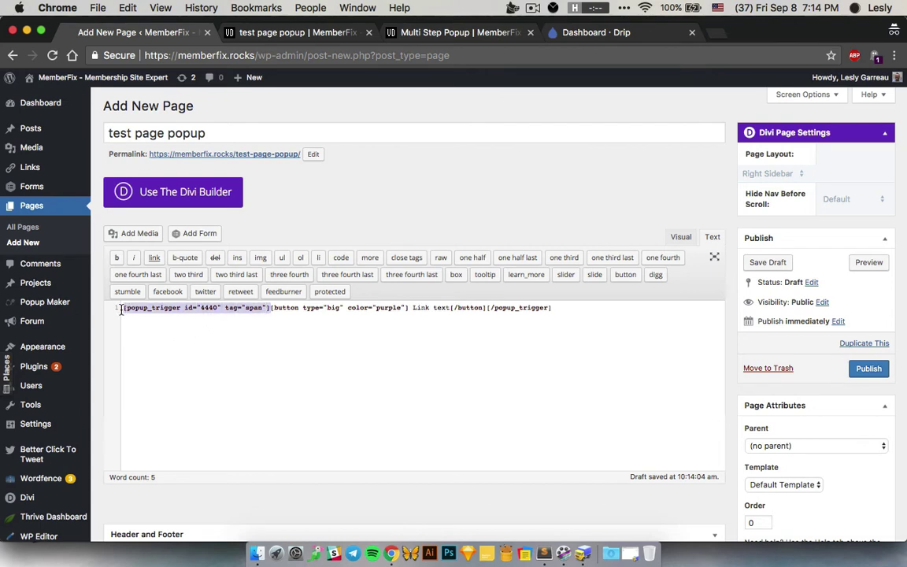
left_click(285, 308)
left_click_drag(269, 308, 589, 309)
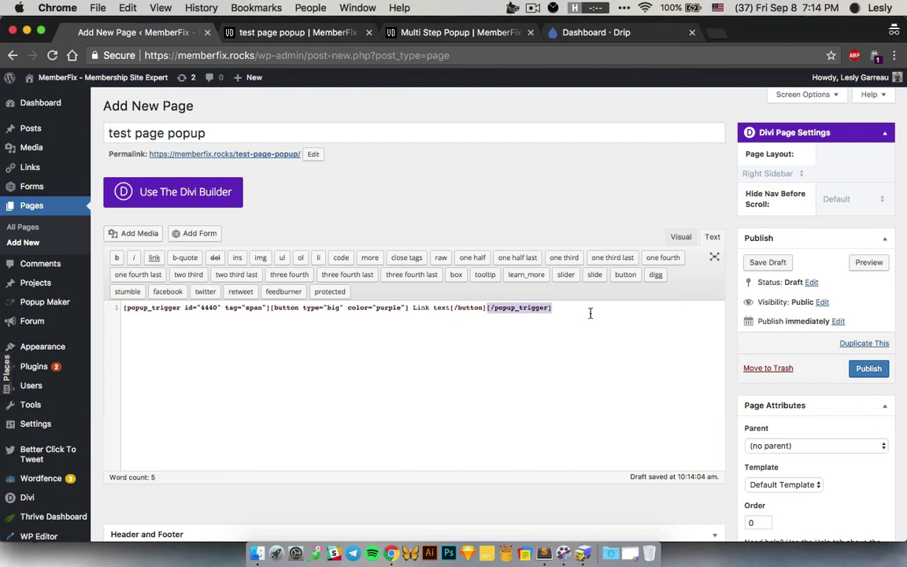
left_click(556, 405)
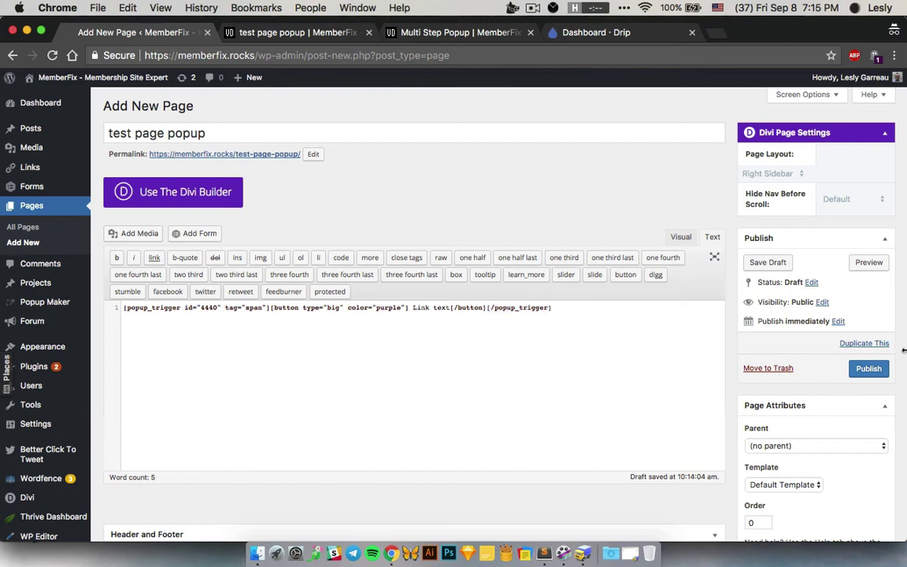
Preview the updated test page, open the popup with the purple "Link text" button, and close it.
left_click(870, 264)
left_click(259, 32)
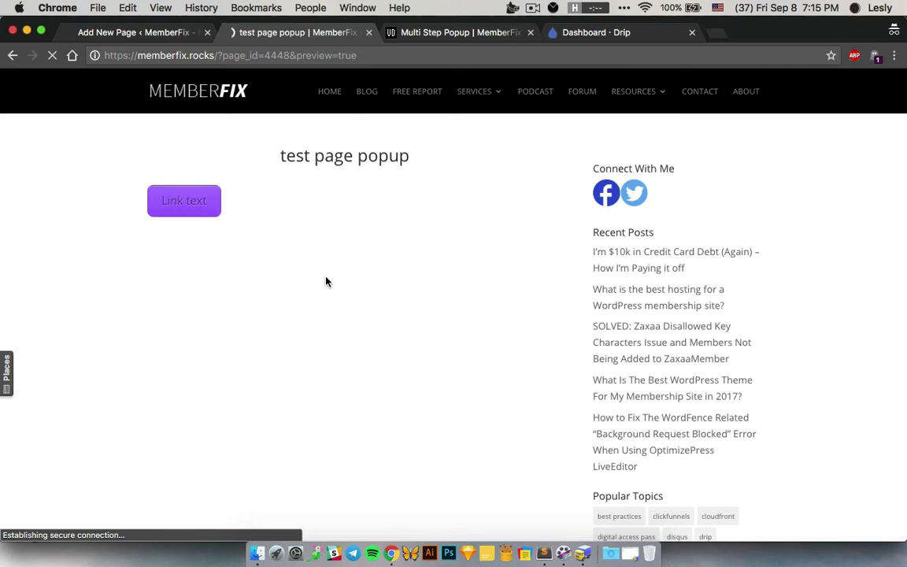
left_click(180, 204)
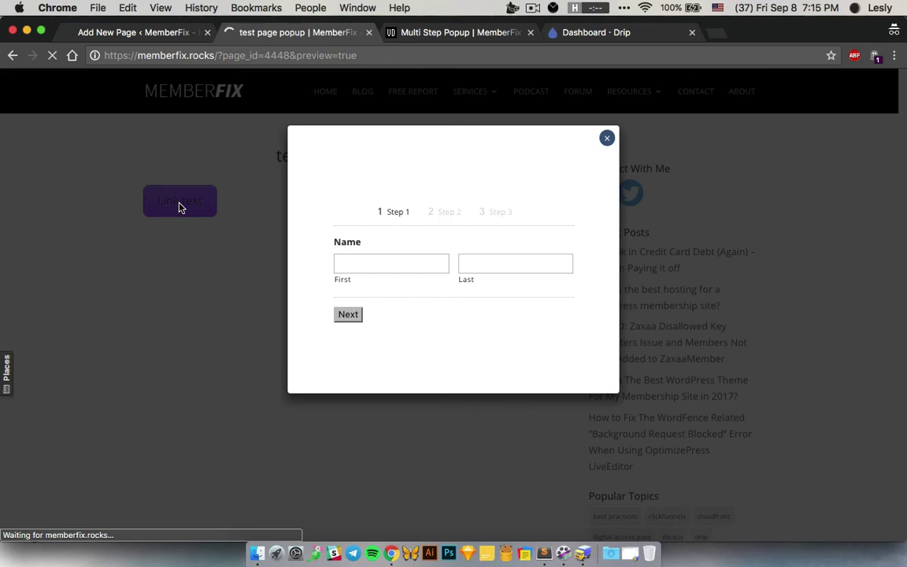
left_click(607, 138)
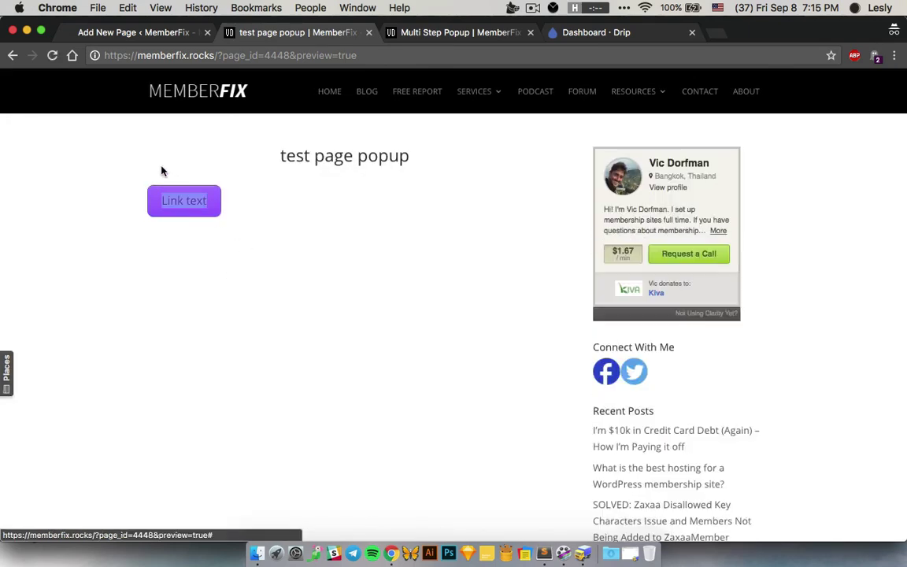
Return to the page editor and examine the button shortcode nested inside the popup trigger tags.
left_click(143, 32)
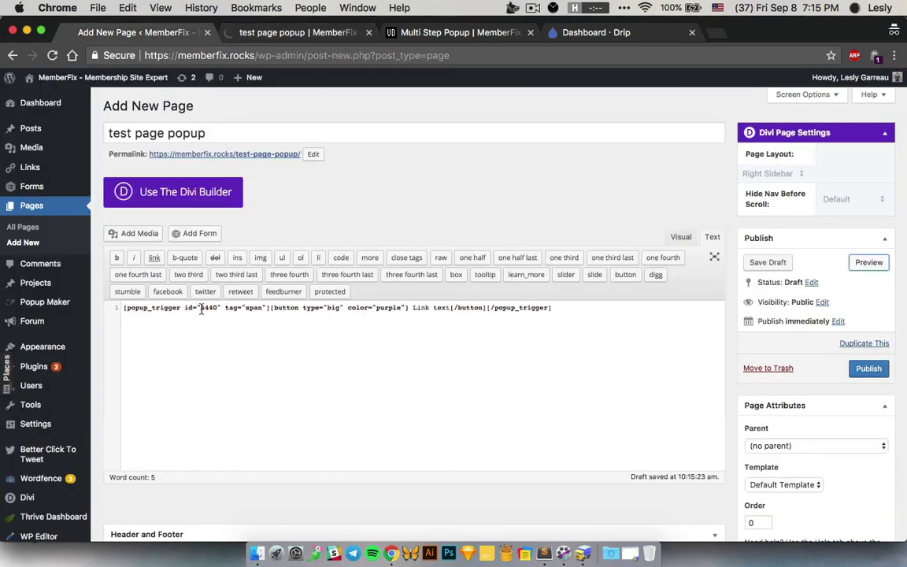
left_click_drag(270, 308, 487, 310)
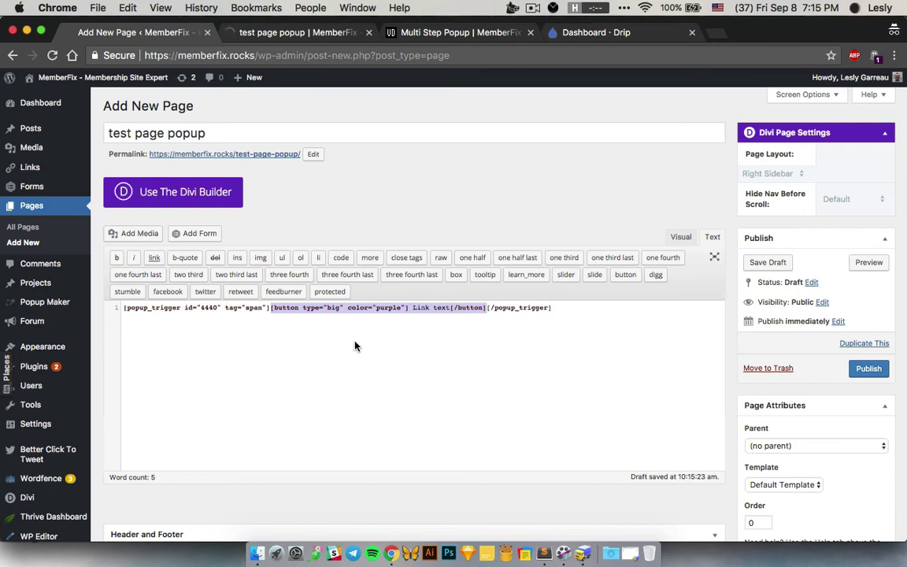
left_click(313, 356)
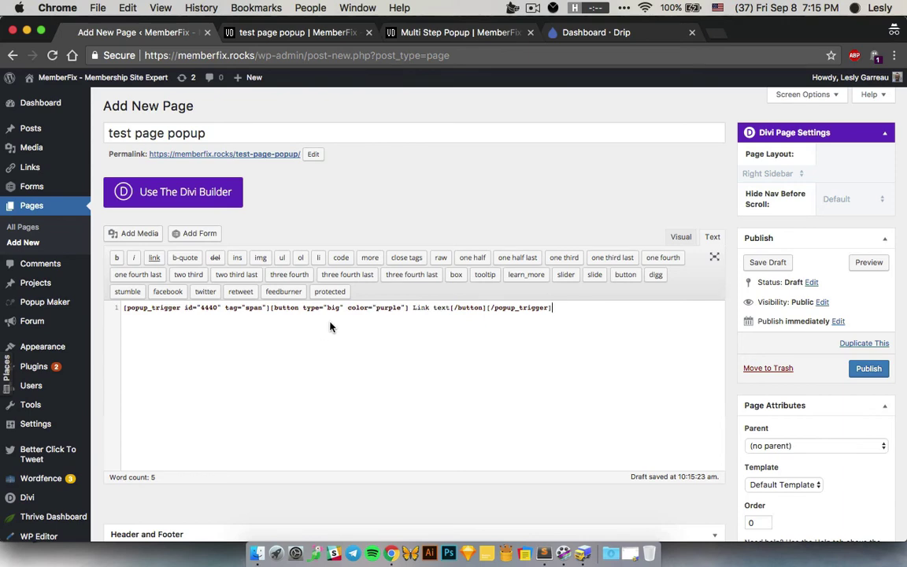
left_click_drag(603, 301, 356, 307)
Test the popup again on the preview page, focus its last and first name fields, and close it.
left_click(293, 32)
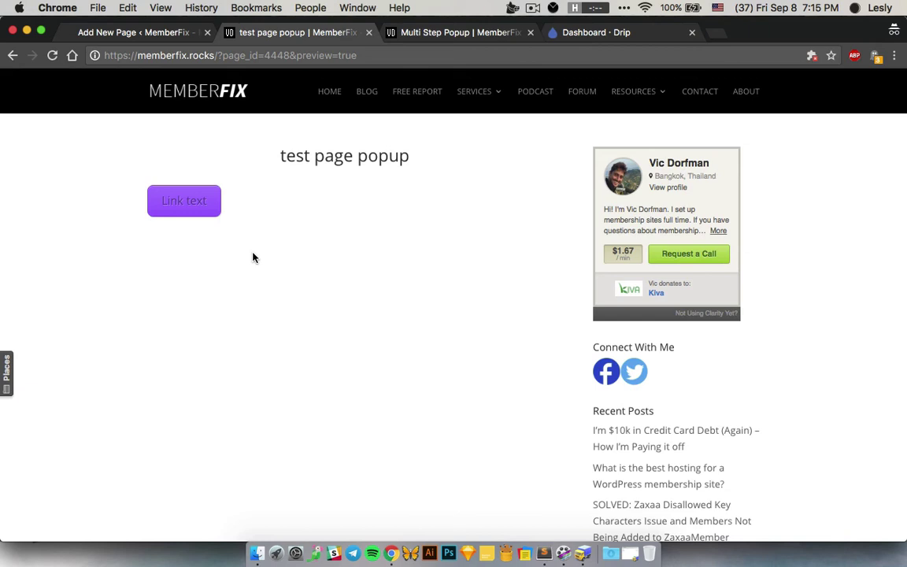
left_click(176, 202)
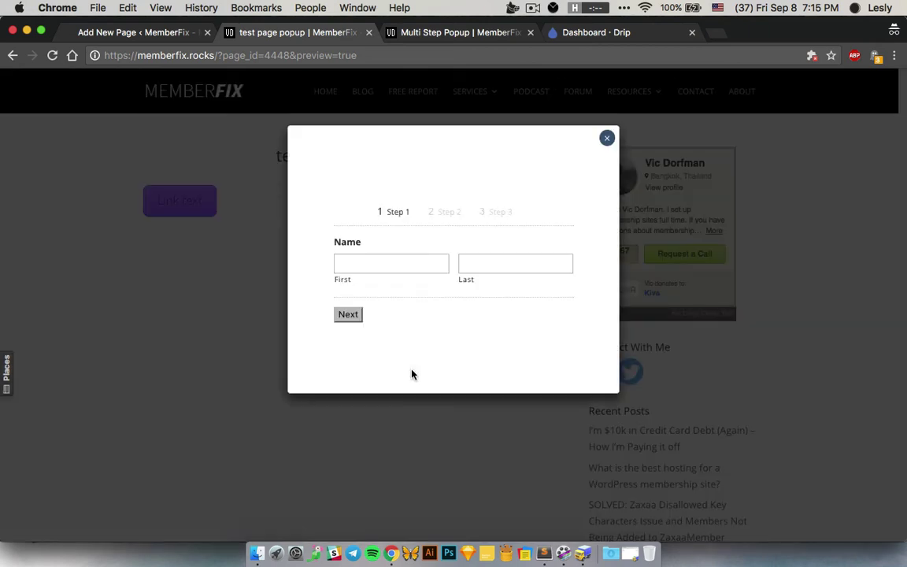
left_click(473, 263)
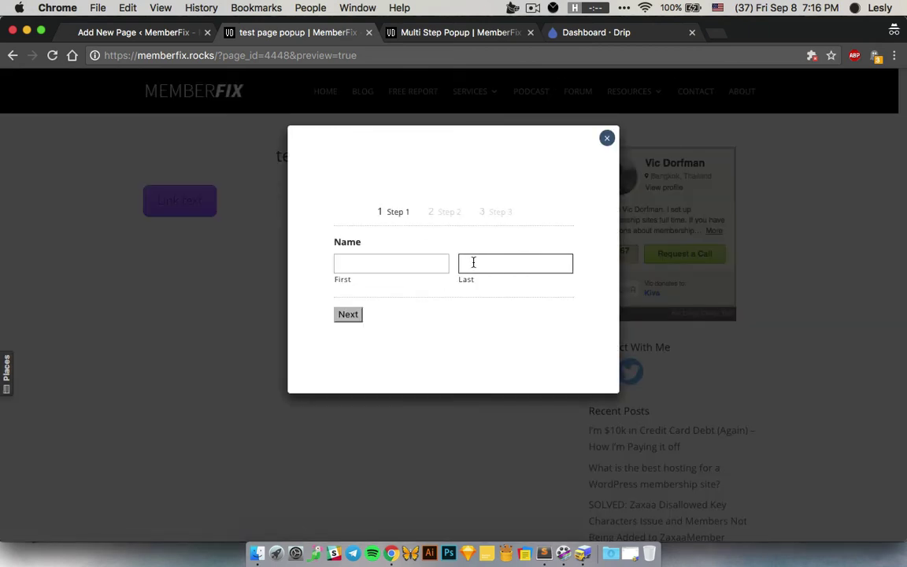
left_click(397, 265)
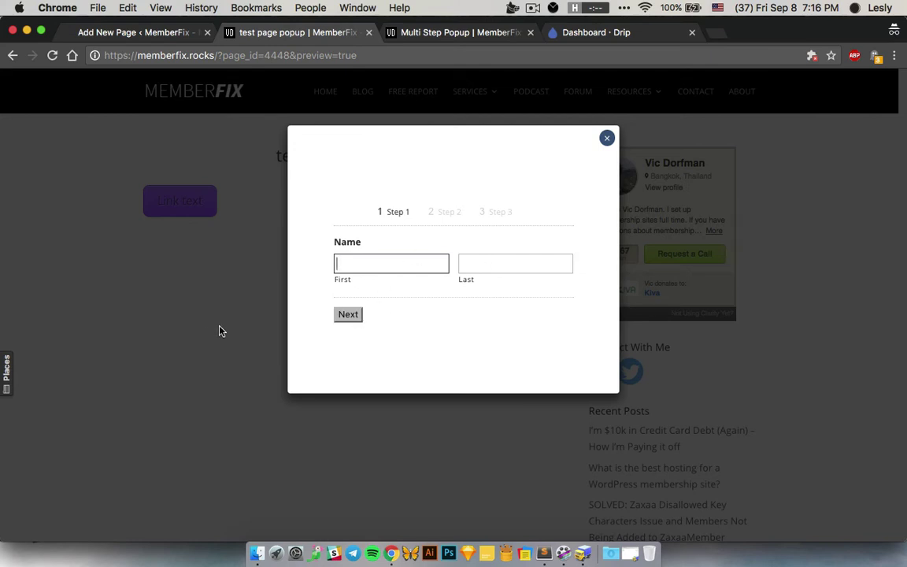
left_click(607, 139)
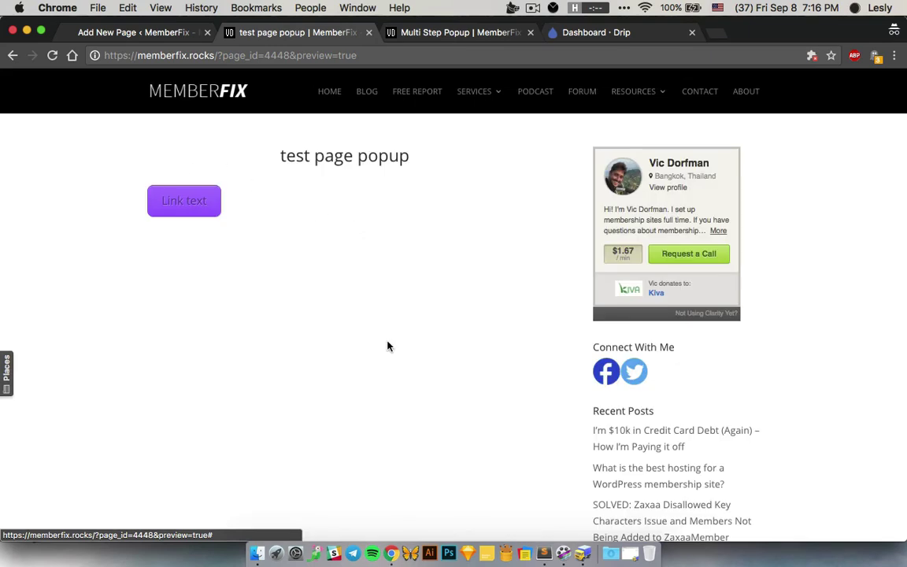
Open the Drip feed settings of the "(SOP) How to do multi-step optin(2)" form from the WordPress forms list.
left_click(116, 32)
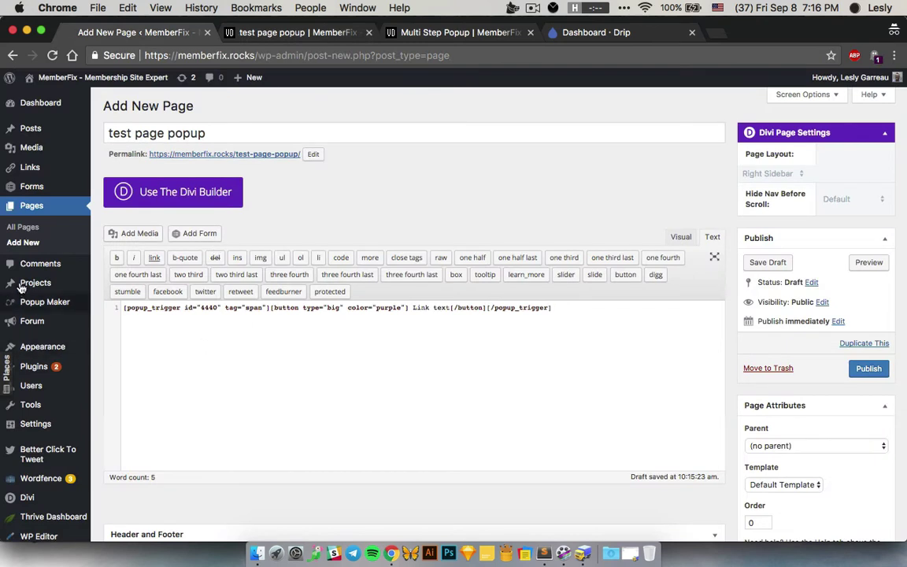
mouse_move(30, 186)
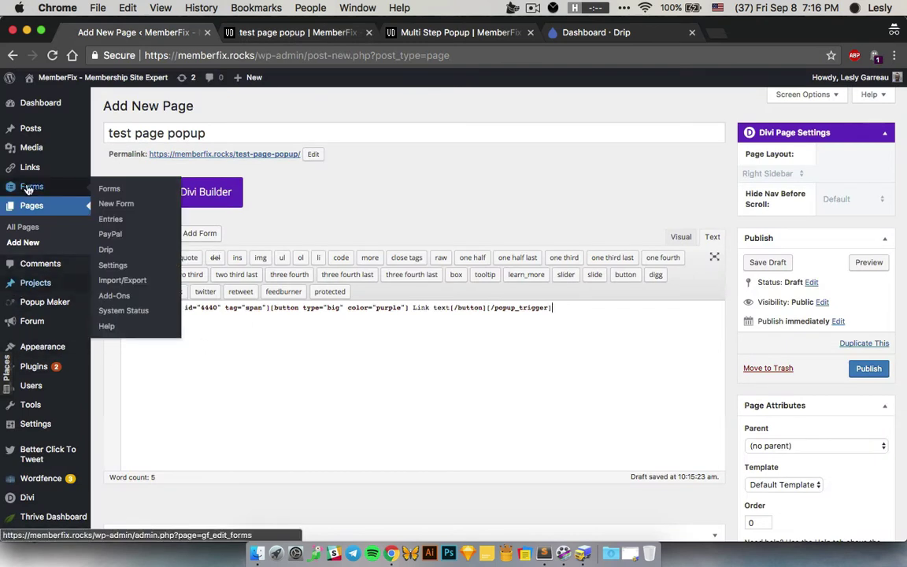
left_click(109, 190)
left_click(558, 206)
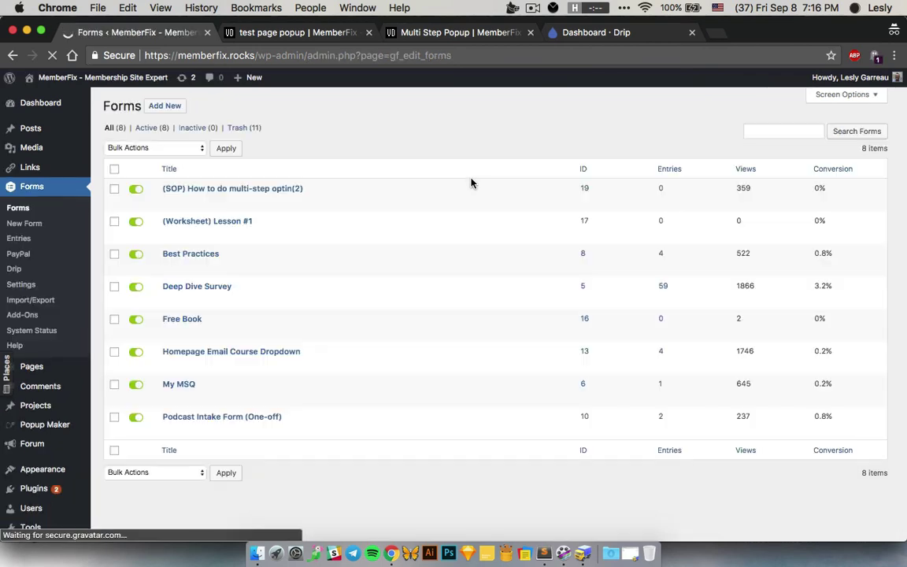
mouse_move(213, 201)
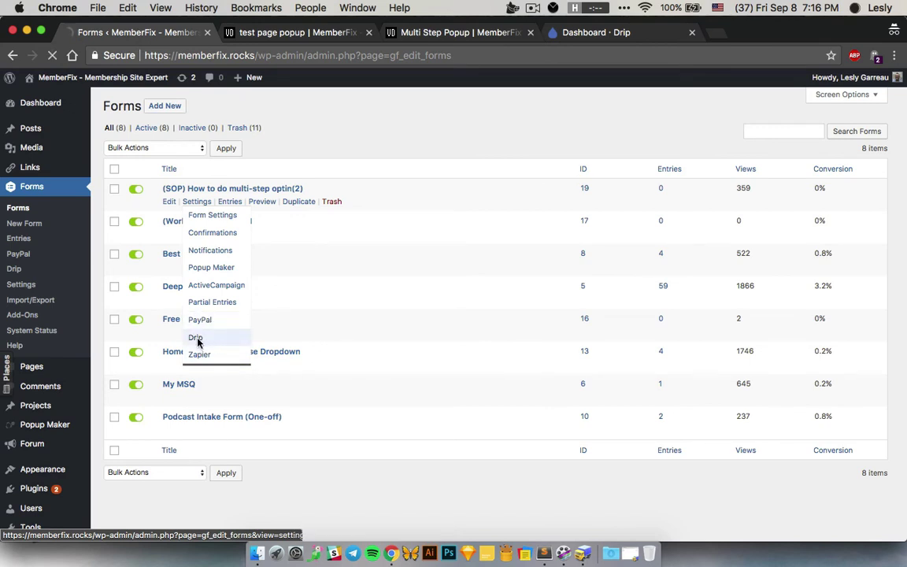
left_click(196, 339)
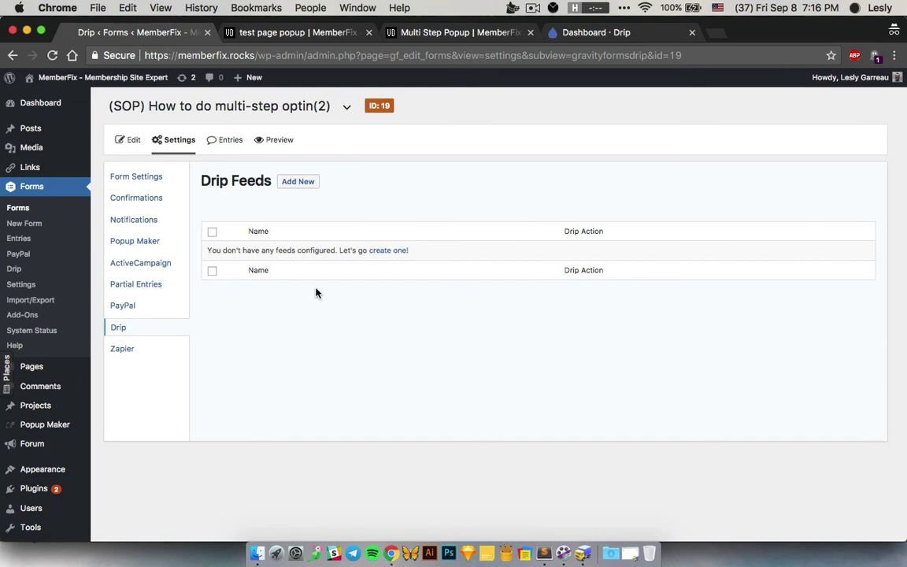
left_click_drag(201, 179, 269, 188)
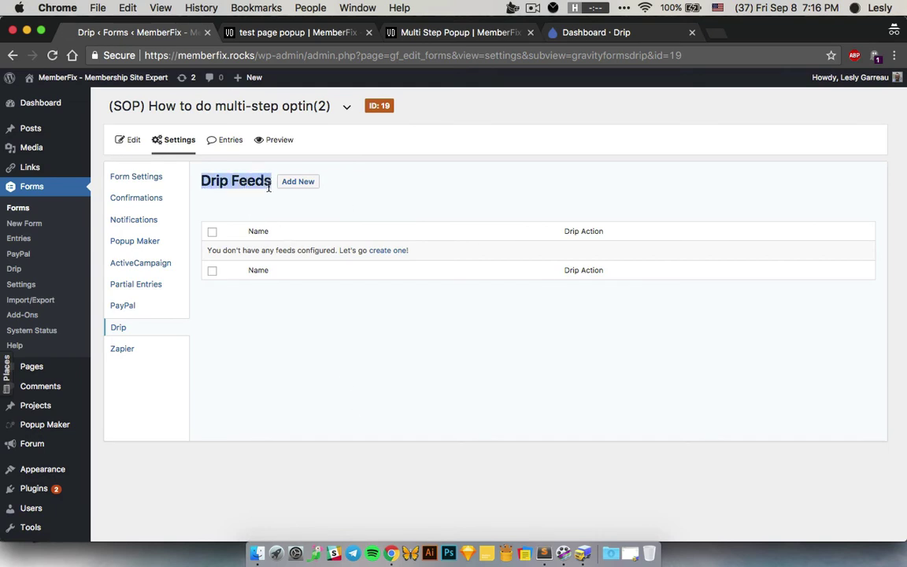
left_click(328, 205)
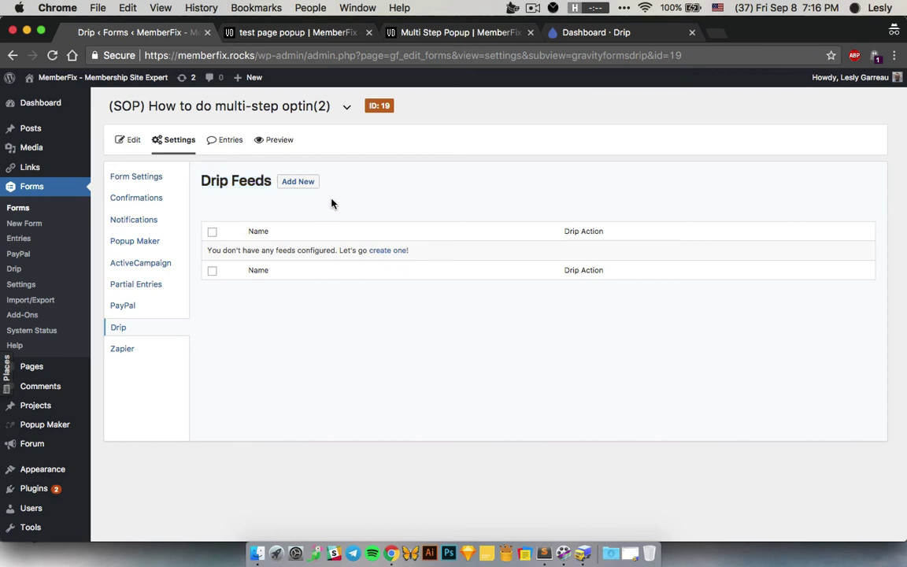
left_click(299, 188)
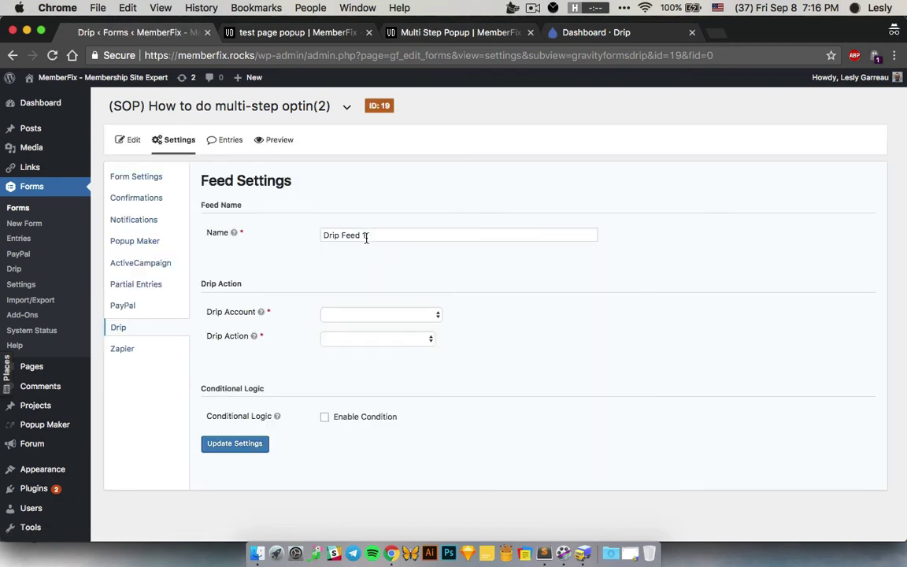
left_click(395, 315)
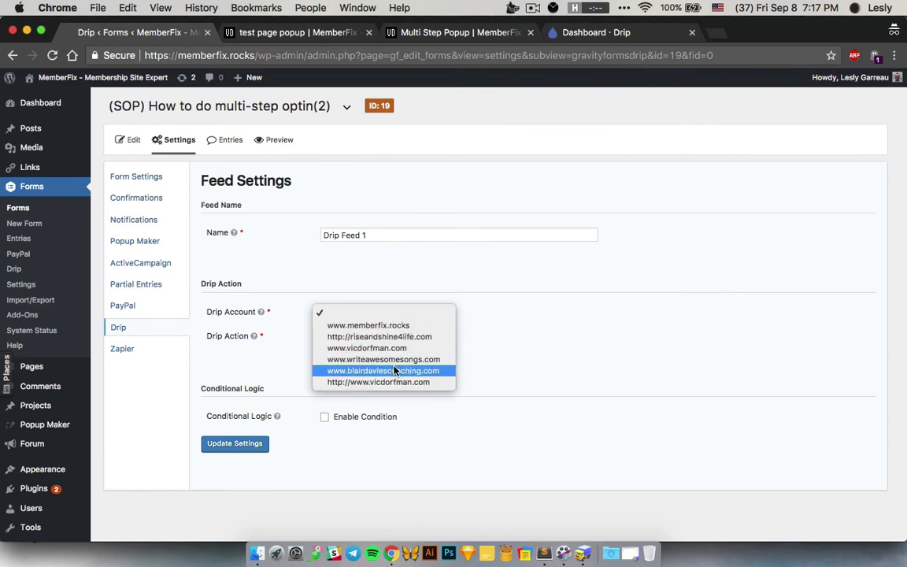
left_click(398, 325)
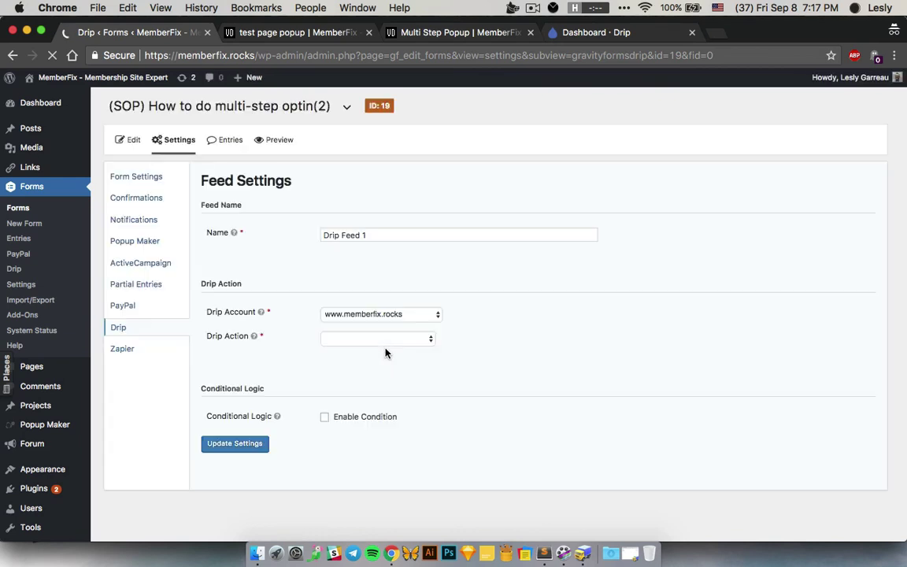
left_click(389, 341)
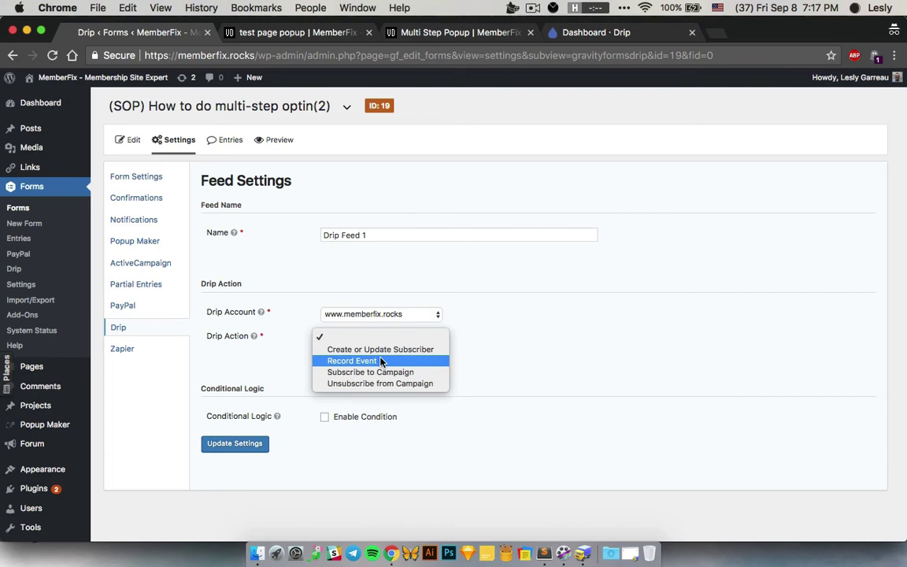
left_click(520, 372)
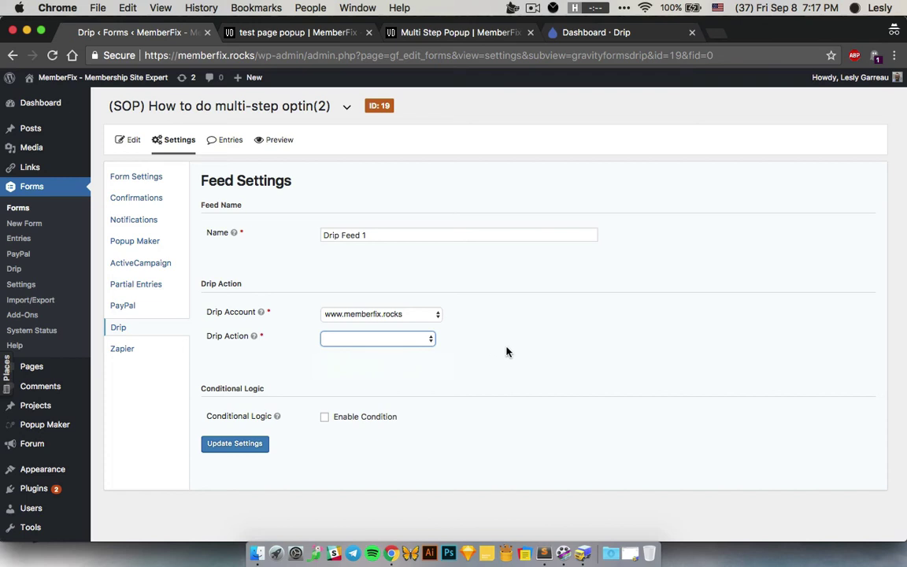
left_click(518, 371)
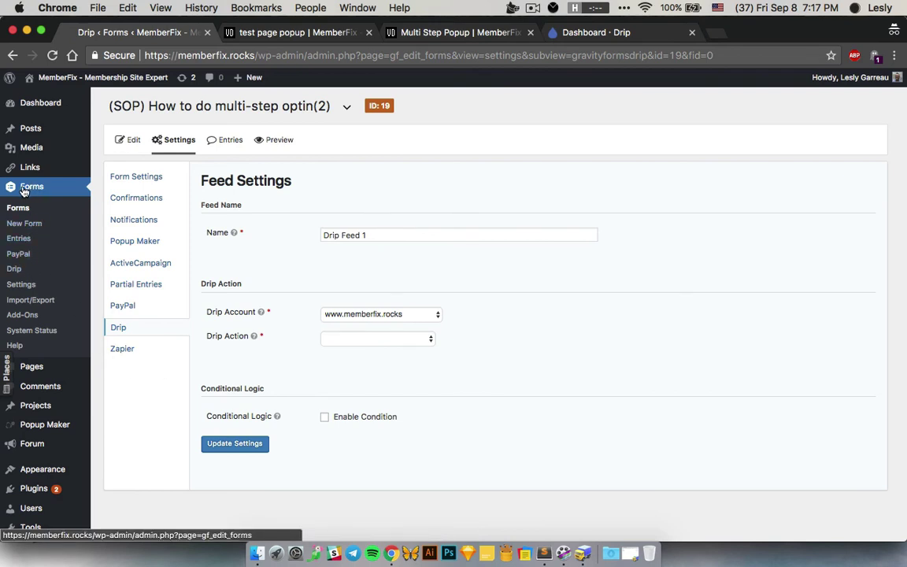
Open the general Drip add-on page and read through its overview of feeds, actions and custom field mapping.
left_click(16, 268)
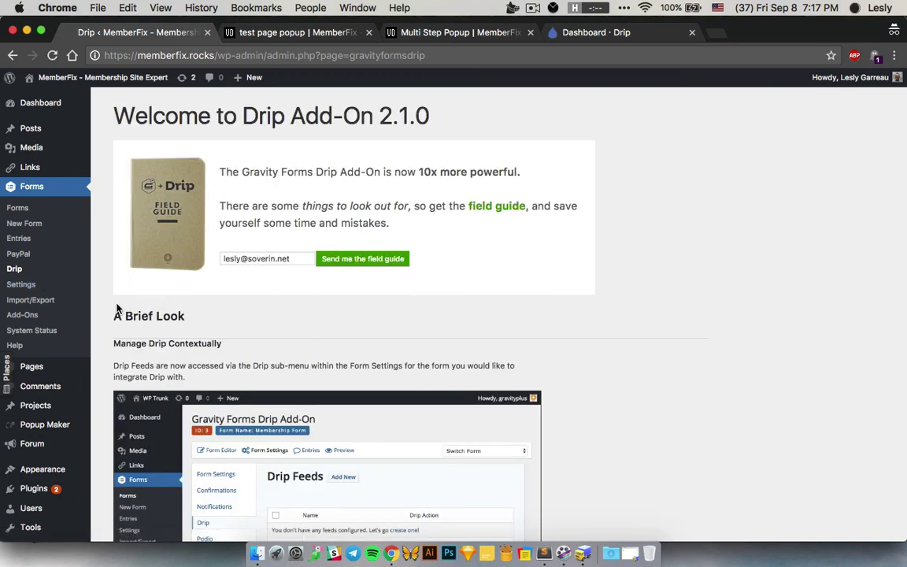
scroll(85, 300, "down", 1)
scroll(87, 302, "down", 10)
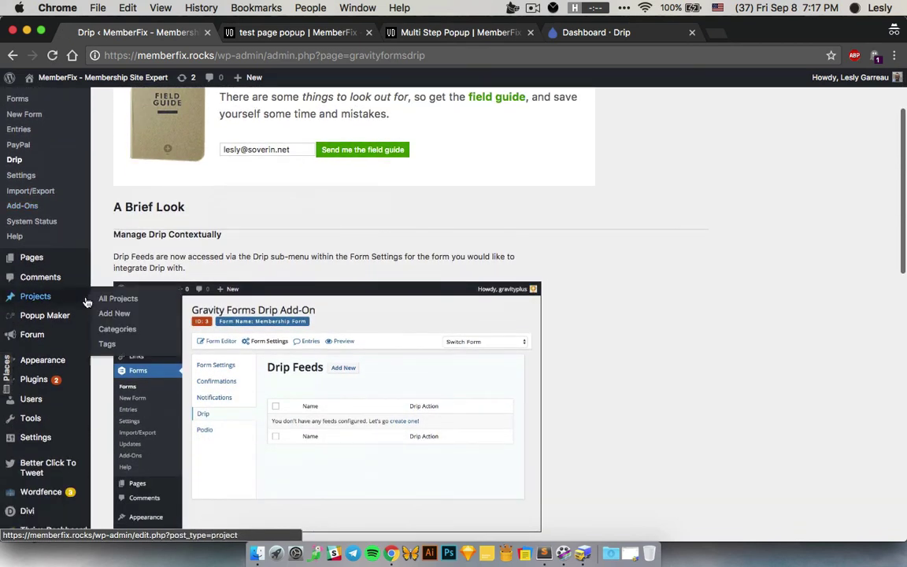
scroll(87, 302, "up", 8)
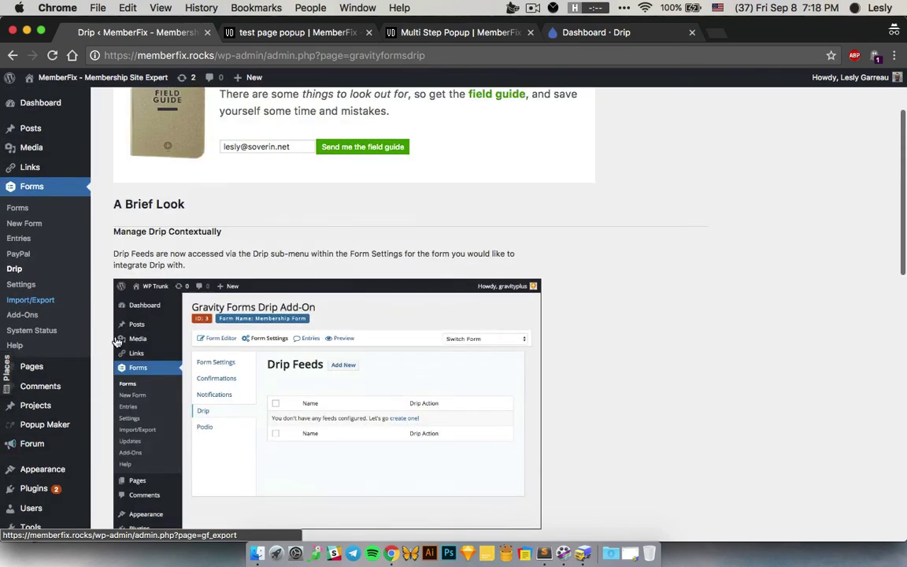
scroll(243, 349, "down", 10)
scroll(271, 394, "down", 4)
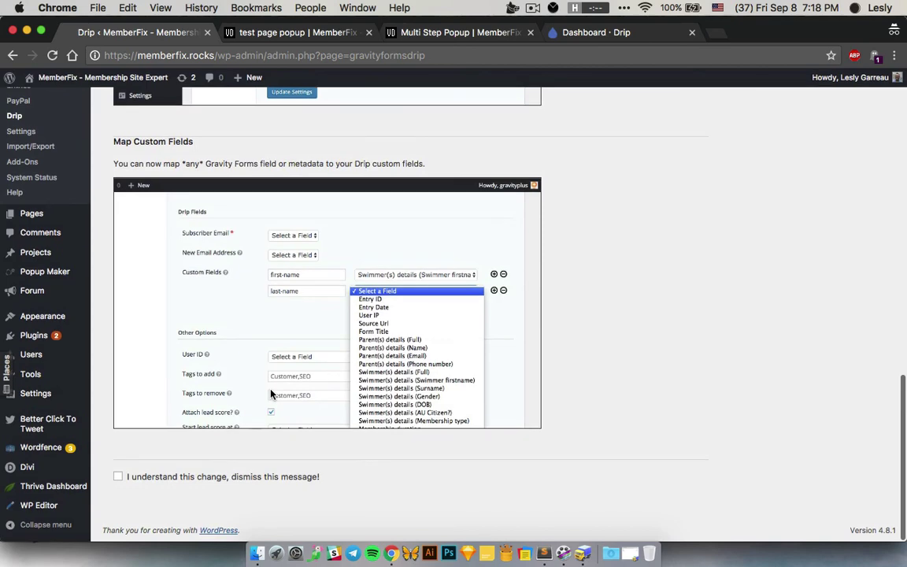
scroll(271, 393, "up", 10)
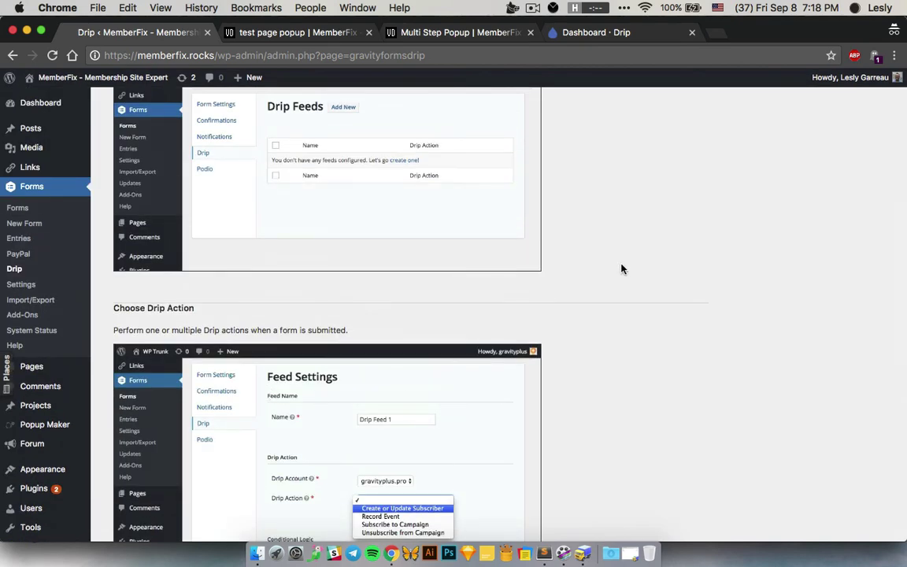
Switch to the Drip account's user settings and locate and highlight the API token.
left_click(556, 33)
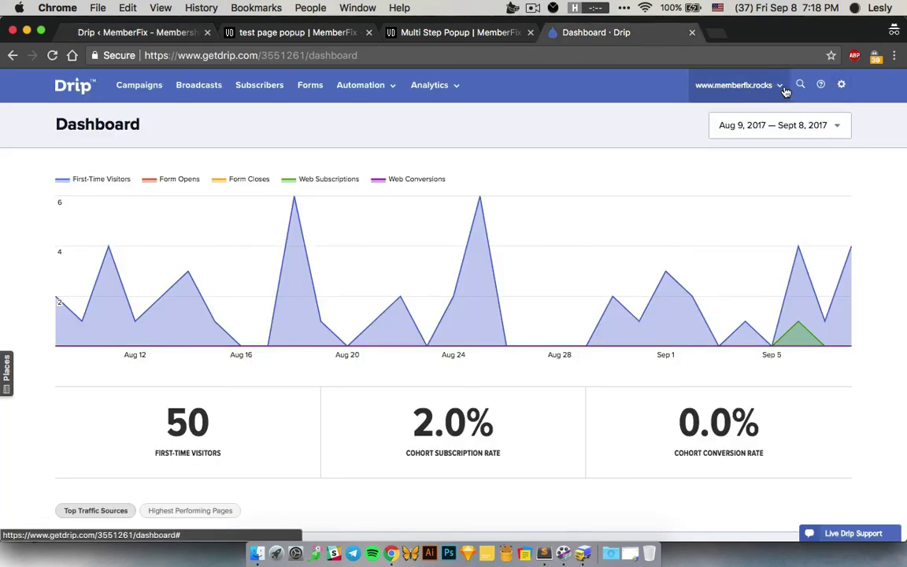
left_click(840, 86)
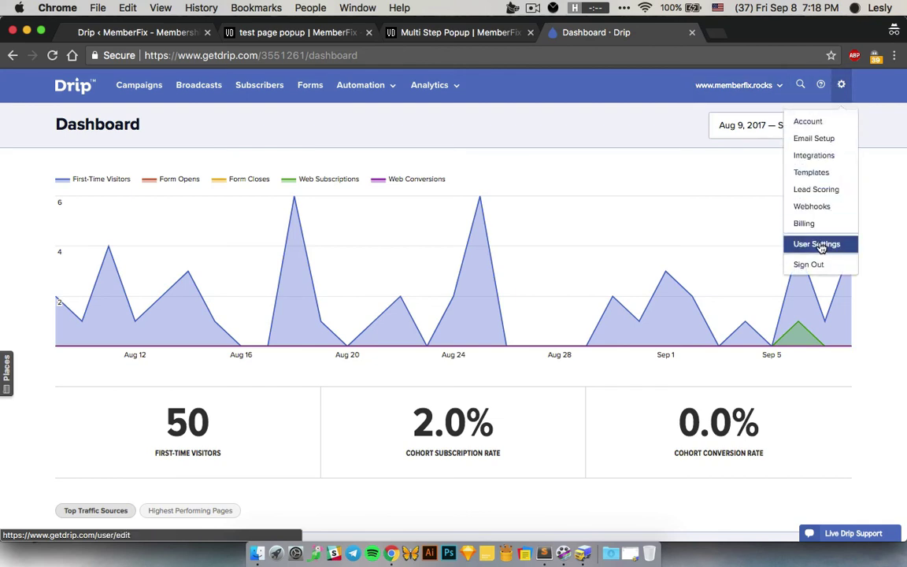
left_click(778, 242)
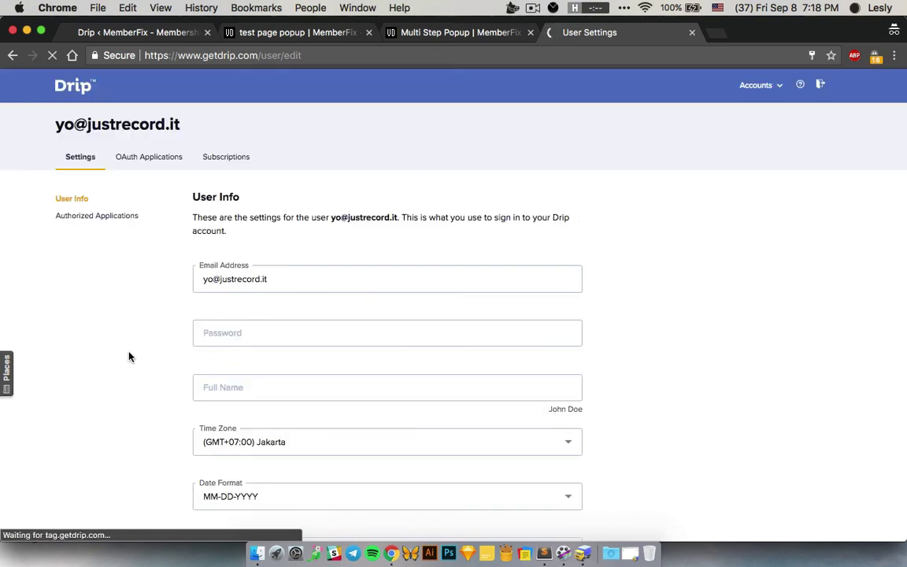
scroll(132, 354, "down", 4)
scroll(236, 389, "up", 1)
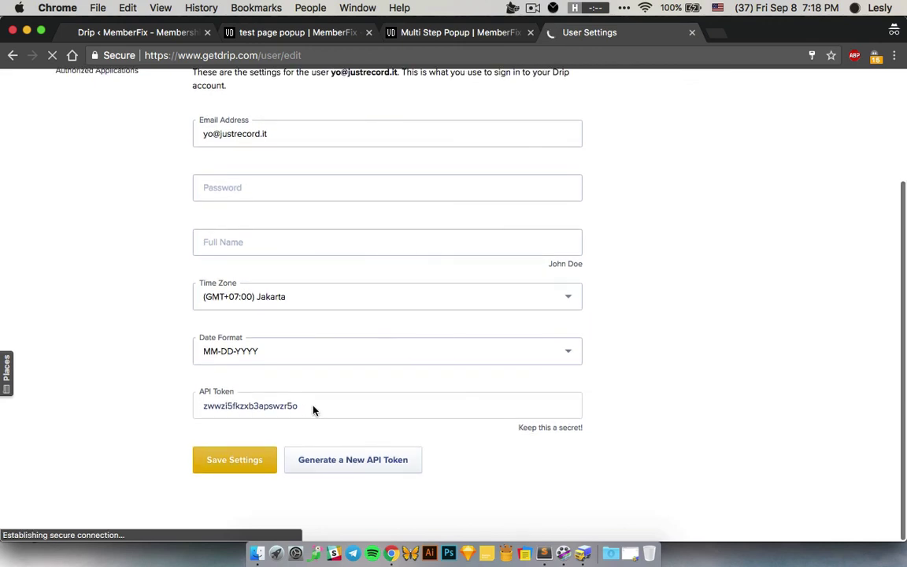
left_click_drag(312, 409, 198, 411)
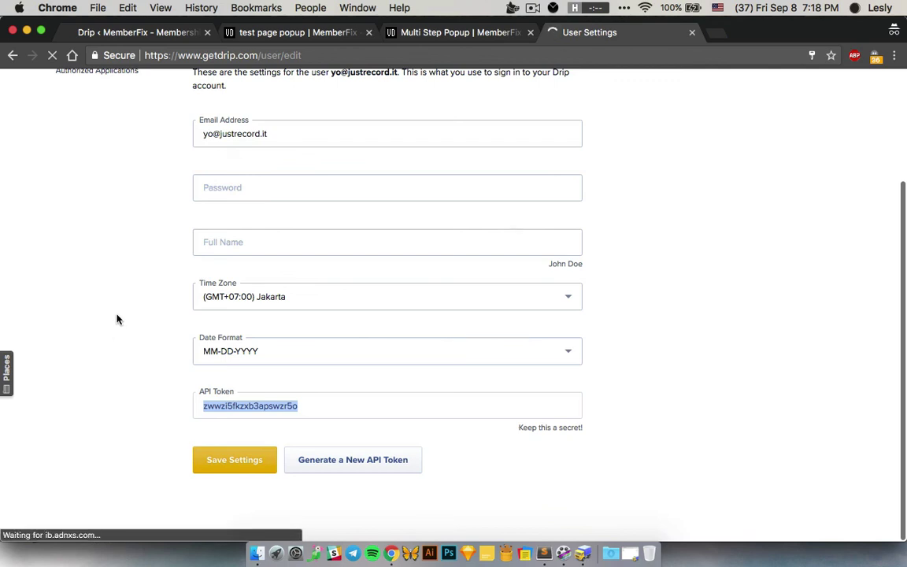
Return to WordPress and go back from the Drip add-on overview to the form's feed settings.
left_click(407, 32)
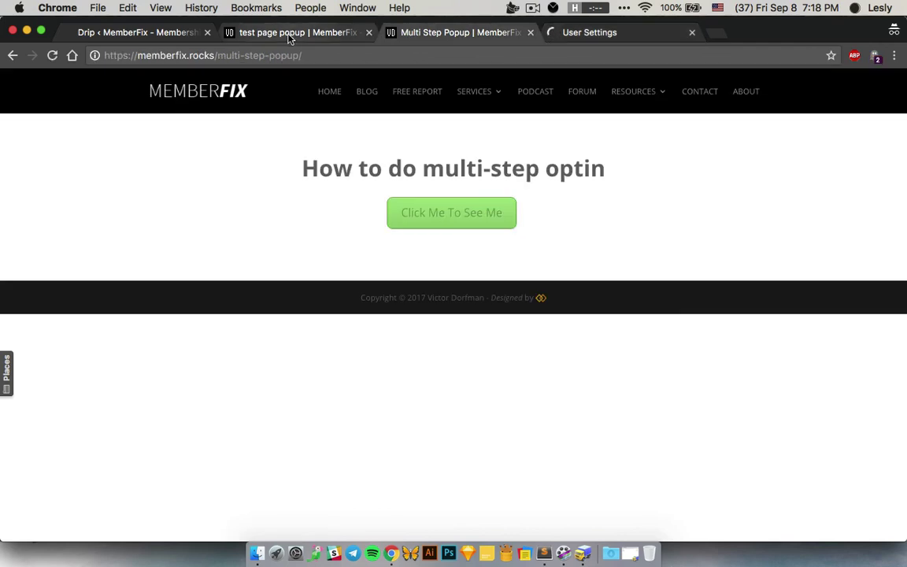
left_click(258, 32)
left_click(139, 35)
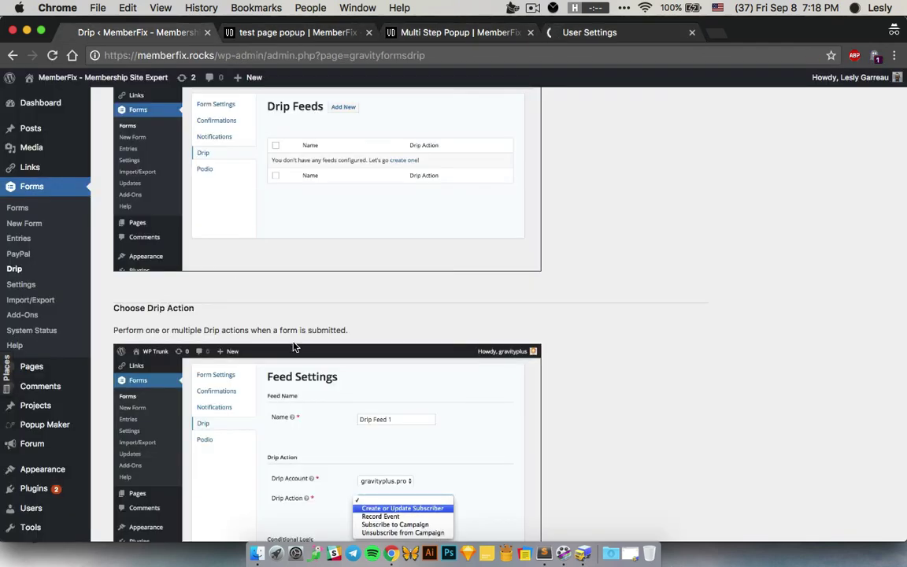
scroll(296, 334, "up", 5)
left_click(11, 55)
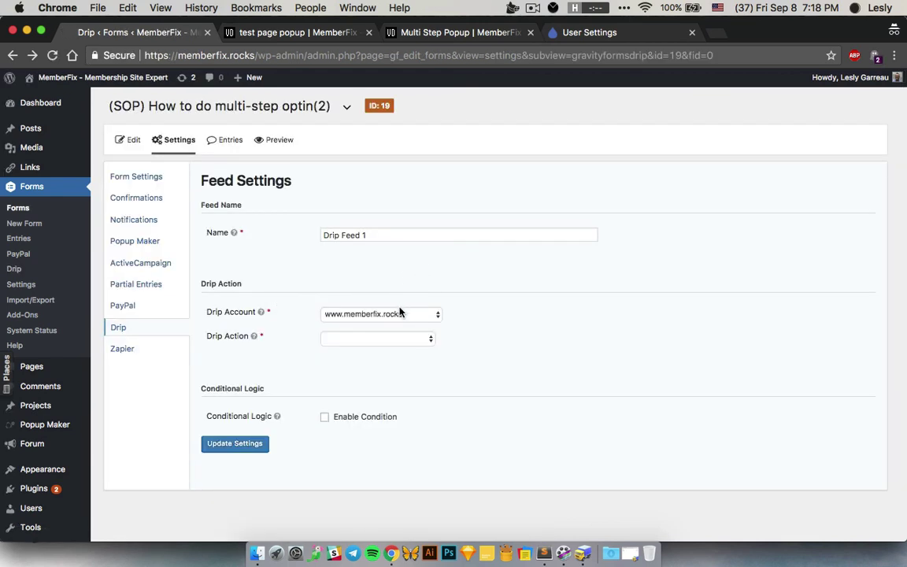
left_click(372, 339)
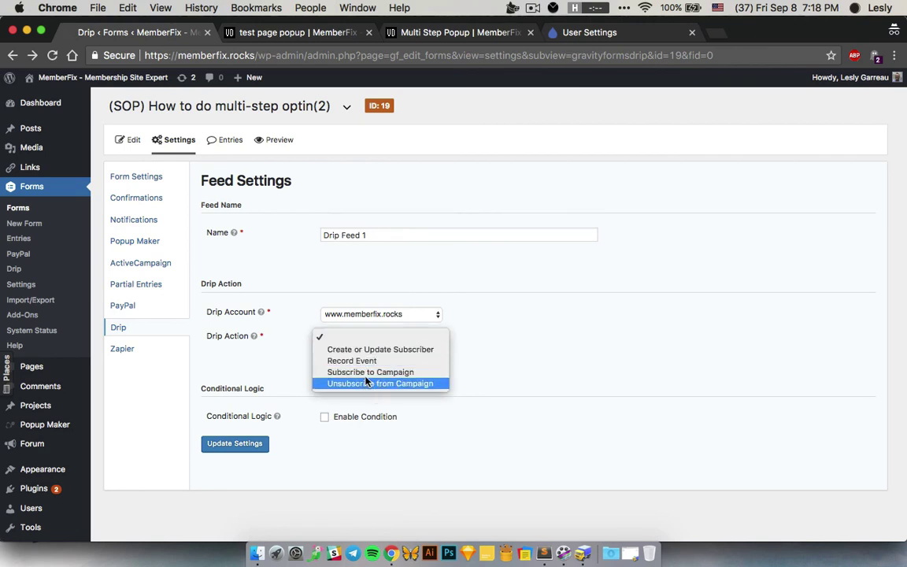
left_click(464, 326)
left_click(433, 314)
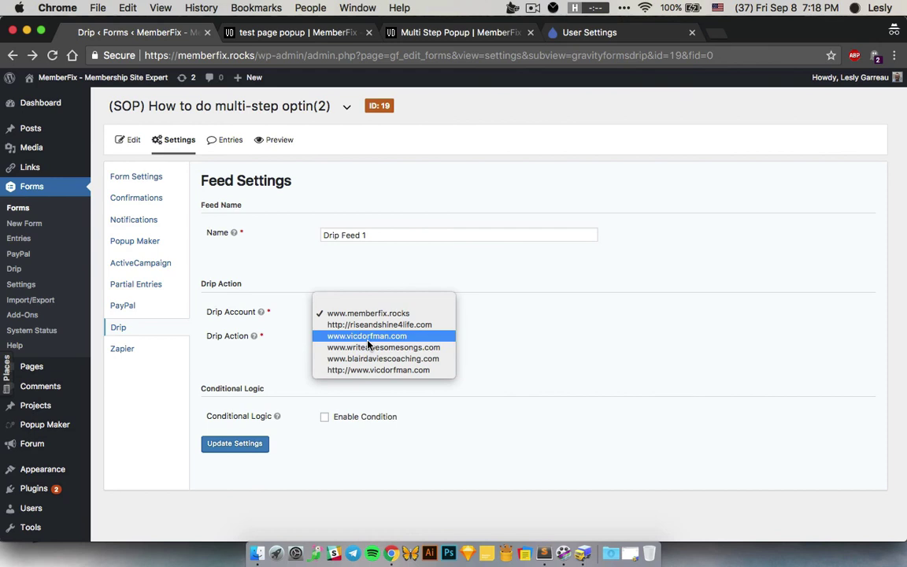
left_click(379, 315)
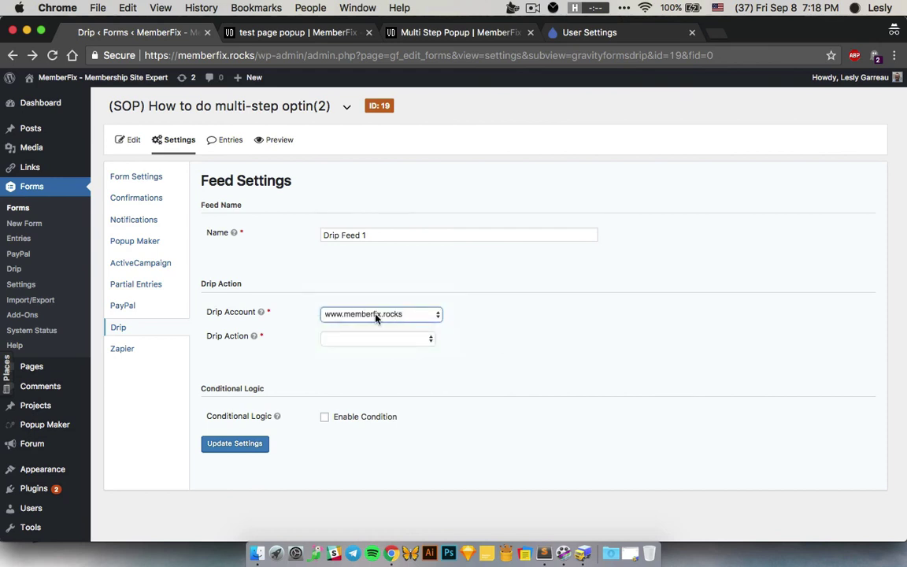
left_click(376, 315)
left_click(537, 304)
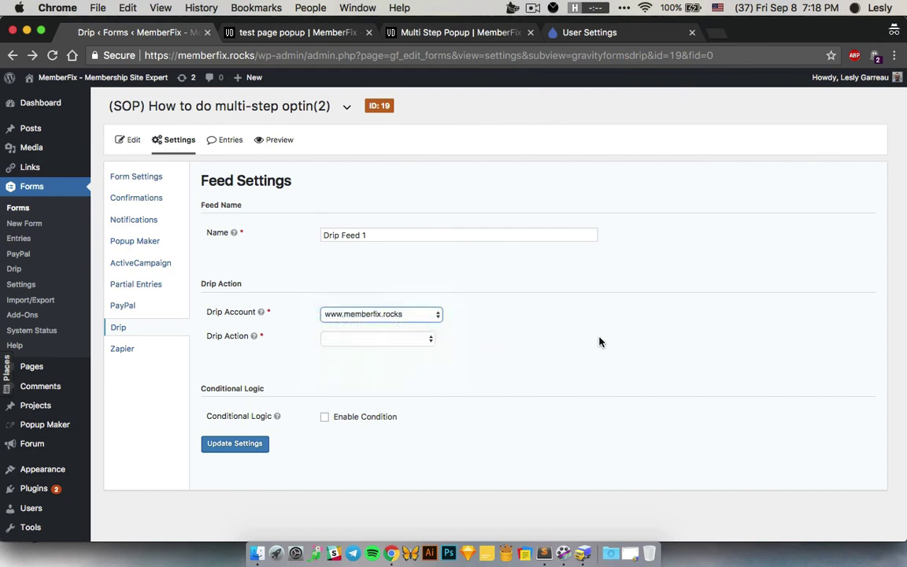
Set the feed's Drip action to Create or Update Subscriber and map Subscriber Email to the Email field.
left_click(388, 343)
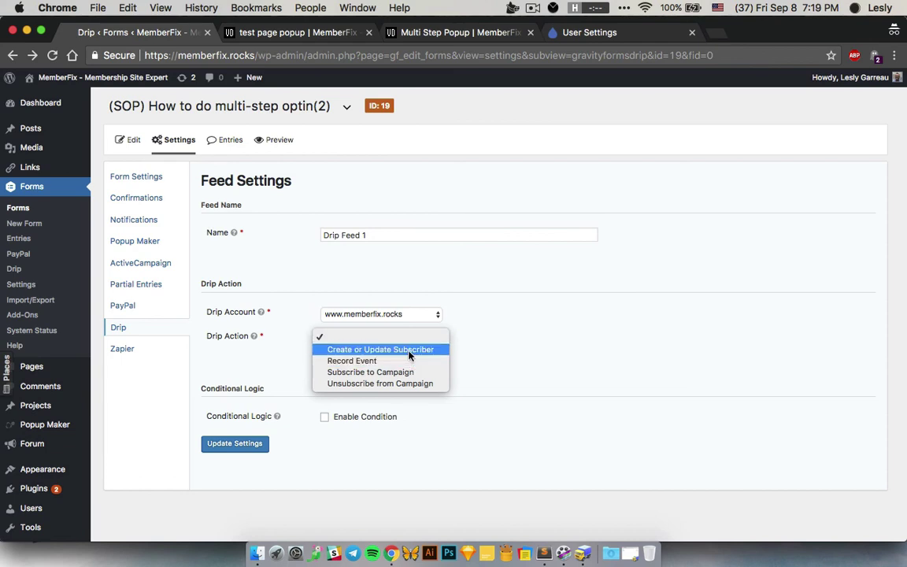
left_click(409, 349)
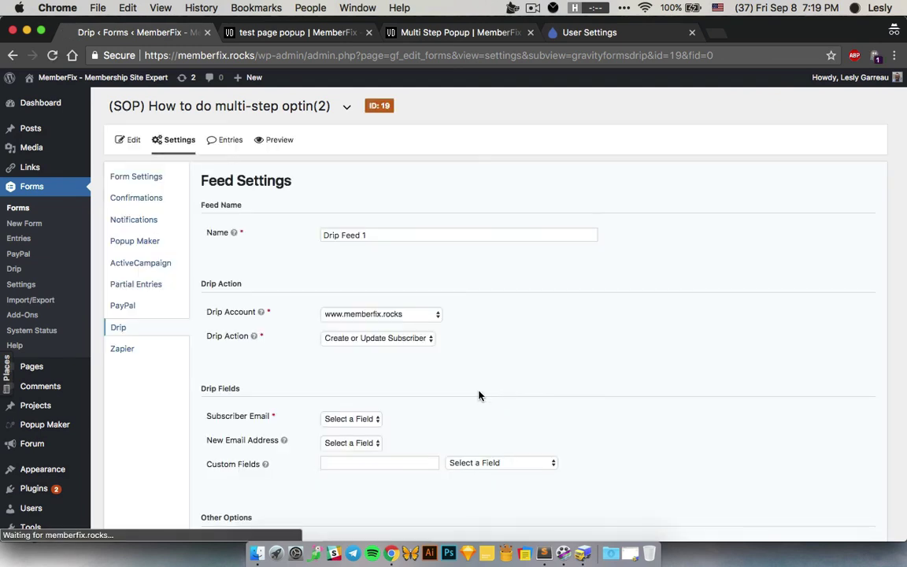
scroll(297, 391, "down", 2)
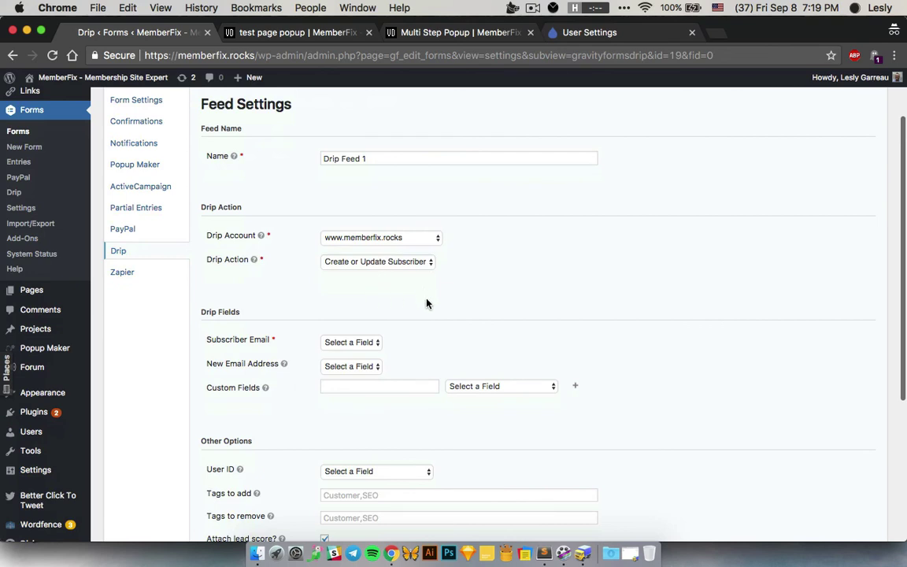
left_click(333, 347)
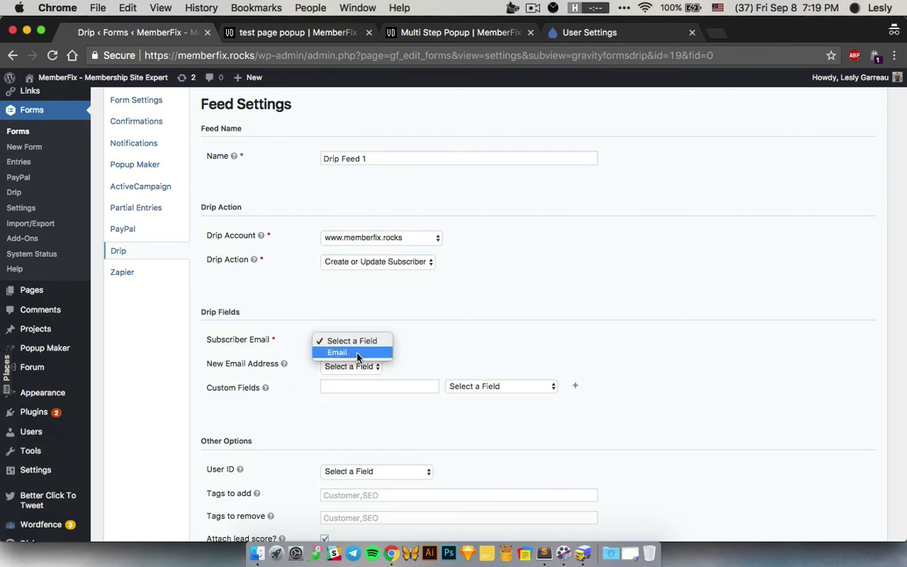
left_click(344, 352)
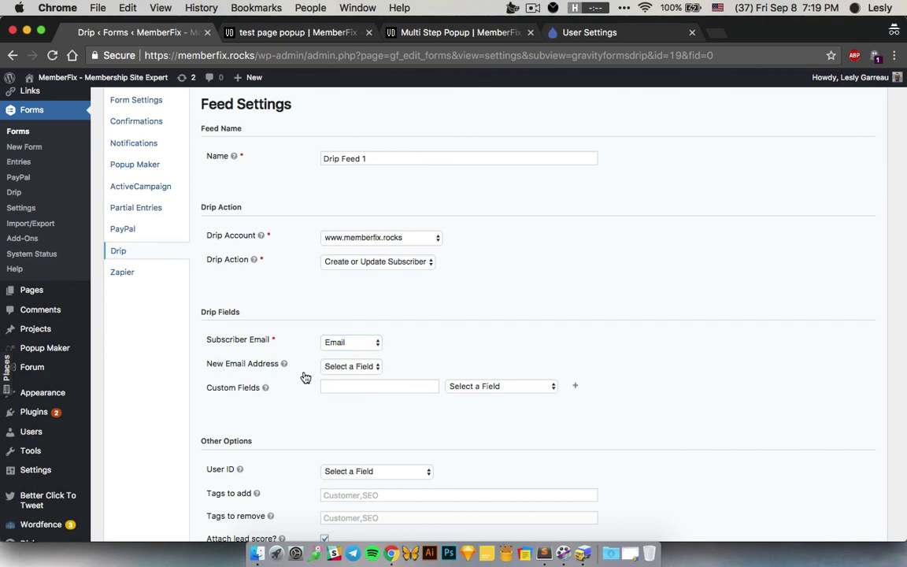
Map the feed's New Email Address to the form's Email field.
left_click(352, 366)
left_click(358, 378)
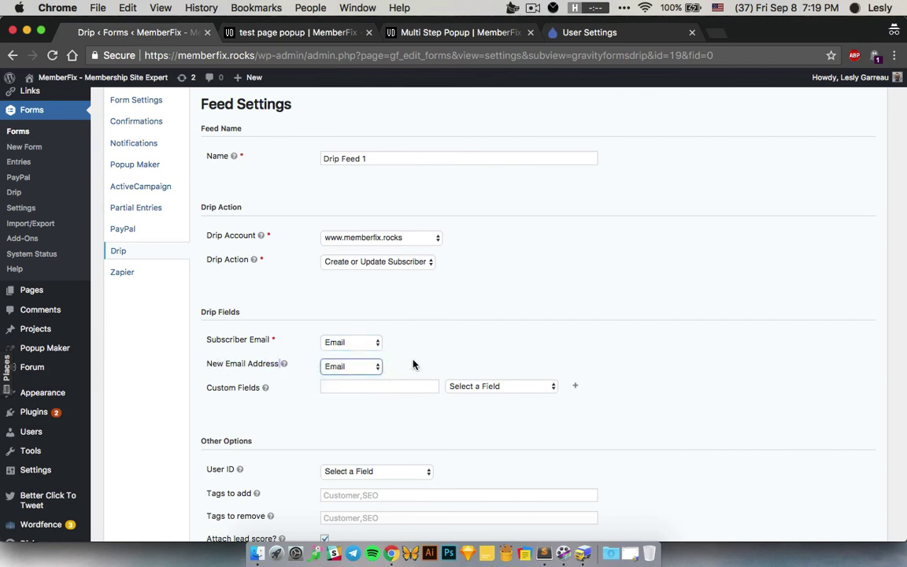
left_click(285, 356)
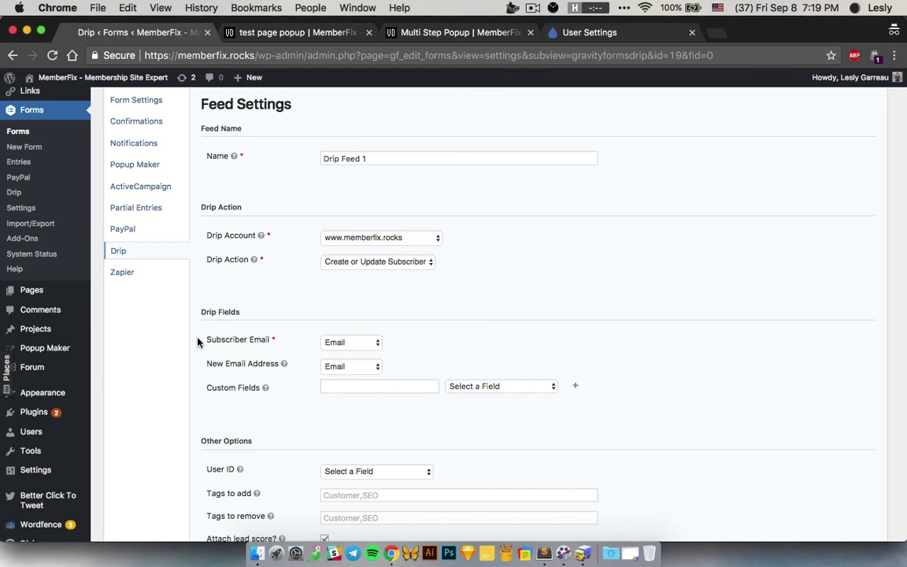
Review the Subscriber Email and New Email Address mappings, keeping Email for both, and look over the feed's remaining options.
left_click_drag(205, 338, 424, 342)
left_click(424, 342)
left_click_drag(206, 365, 280, 366)
left_click(258, 364)
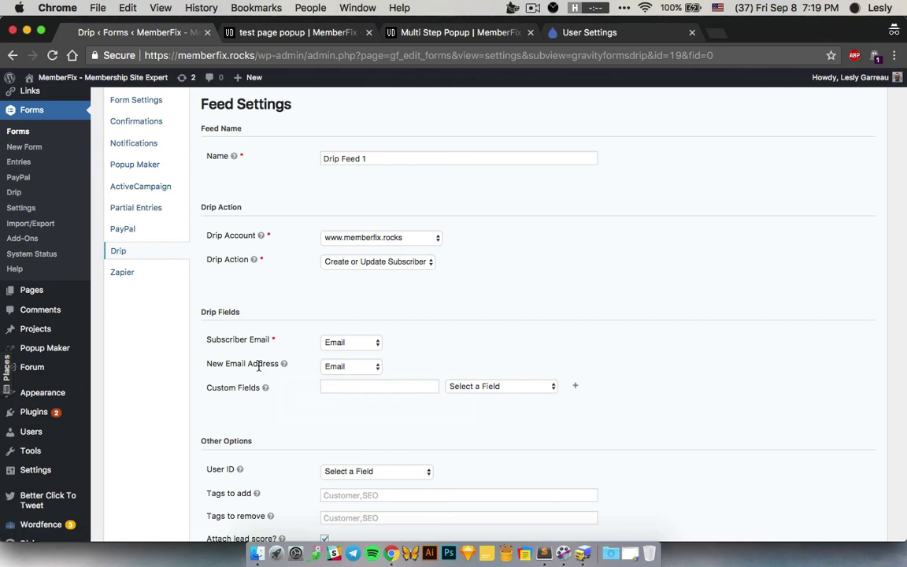
left_click(343, 369)
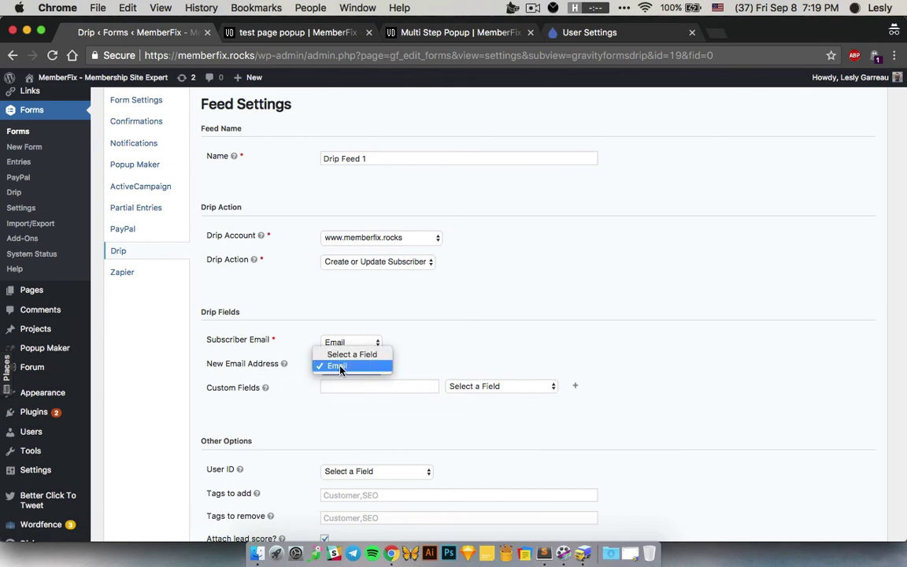
left_click(405, 366)
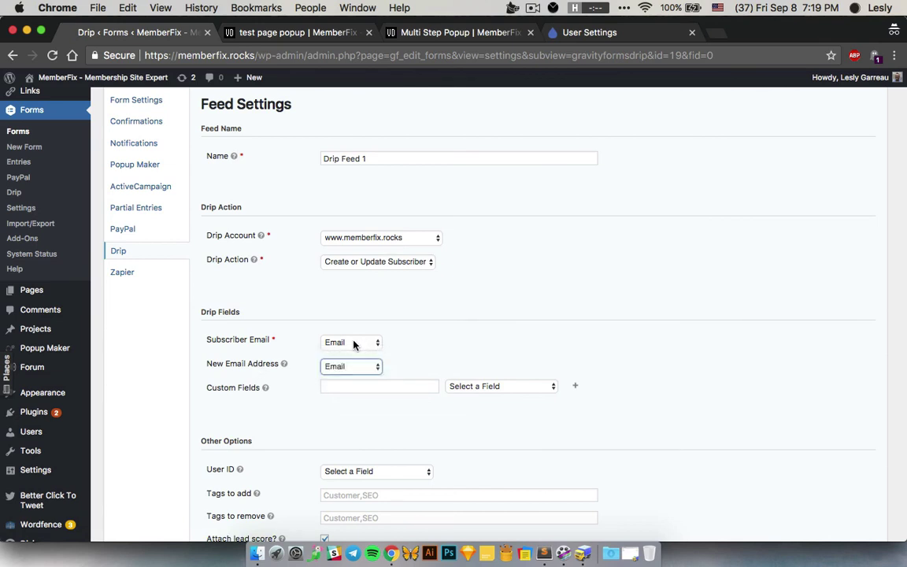
left_click(354, 344)
left_click(435, 350)
scroll(259, 432, "down", 2)
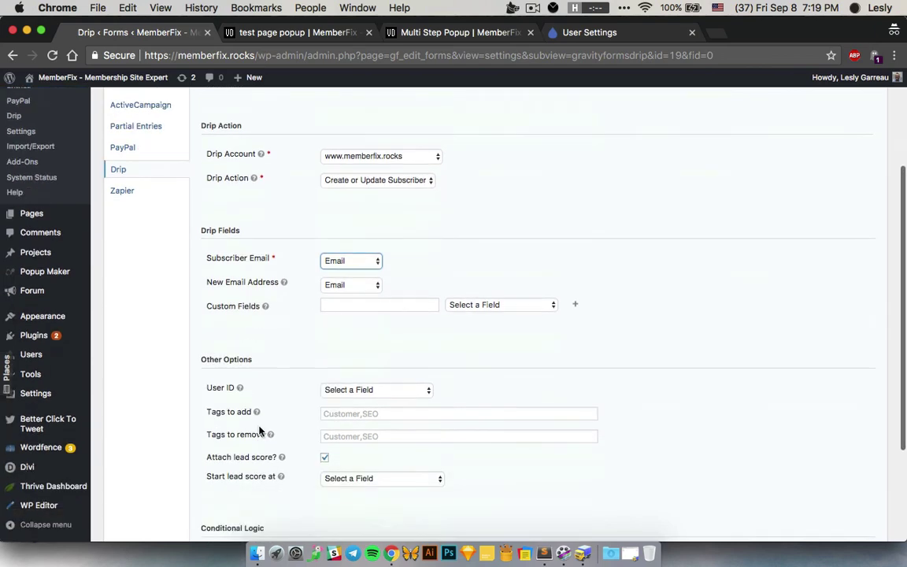
scroll(259, 431, "down", 4)
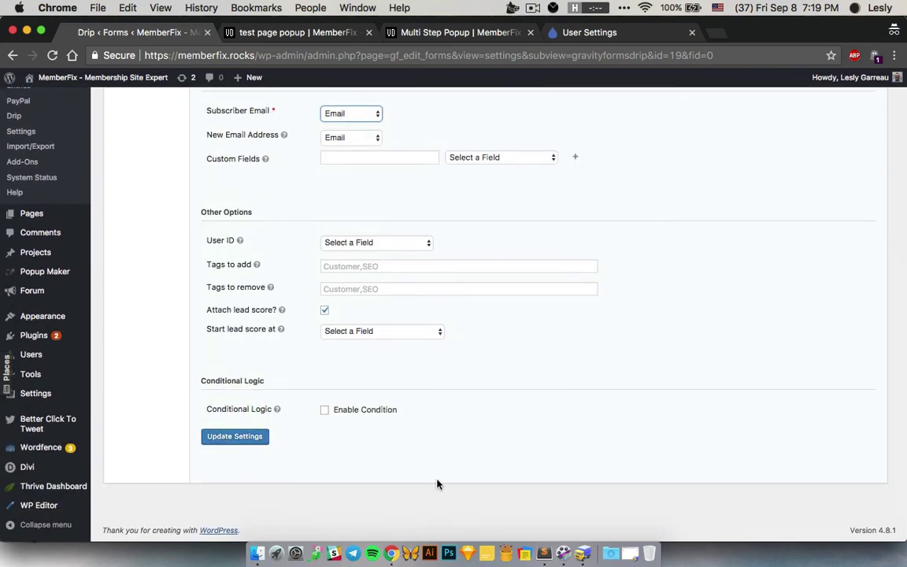
scroll(444, 485, "up", 8)
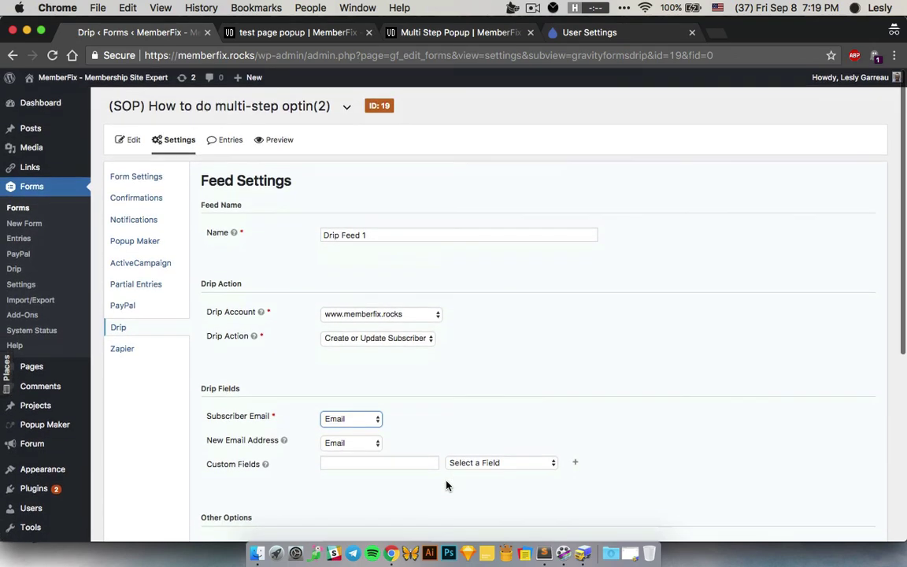
Switch to the test page popup preview, open the multi-step form popup with the Link text button, and close it.
left_click(270, 33)
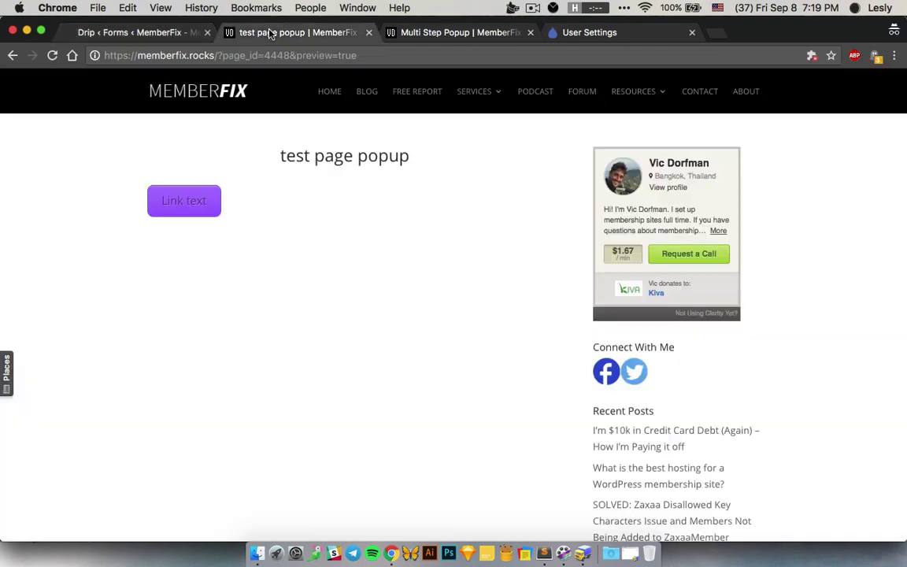
left_click(155, 209)
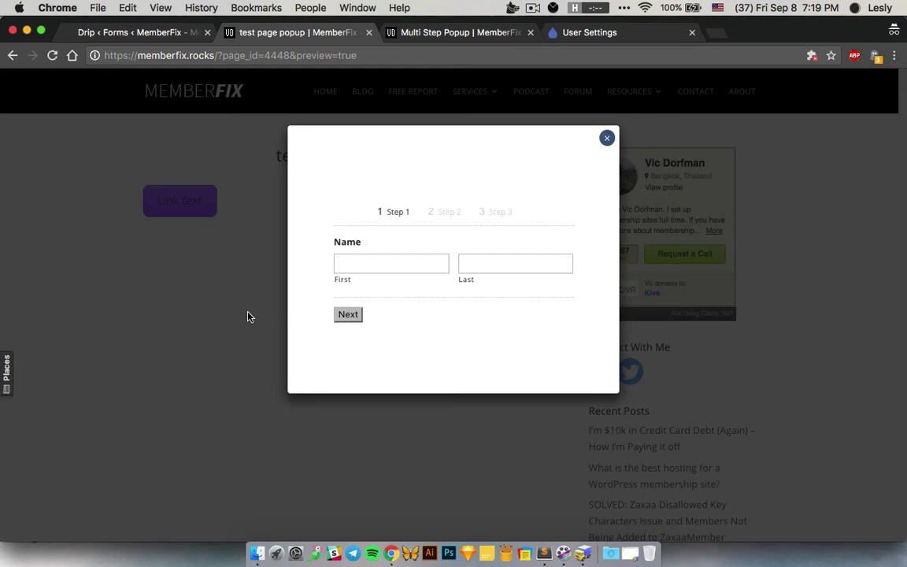
left_click(606, 137)
scroll(330, 343, "down", 10)
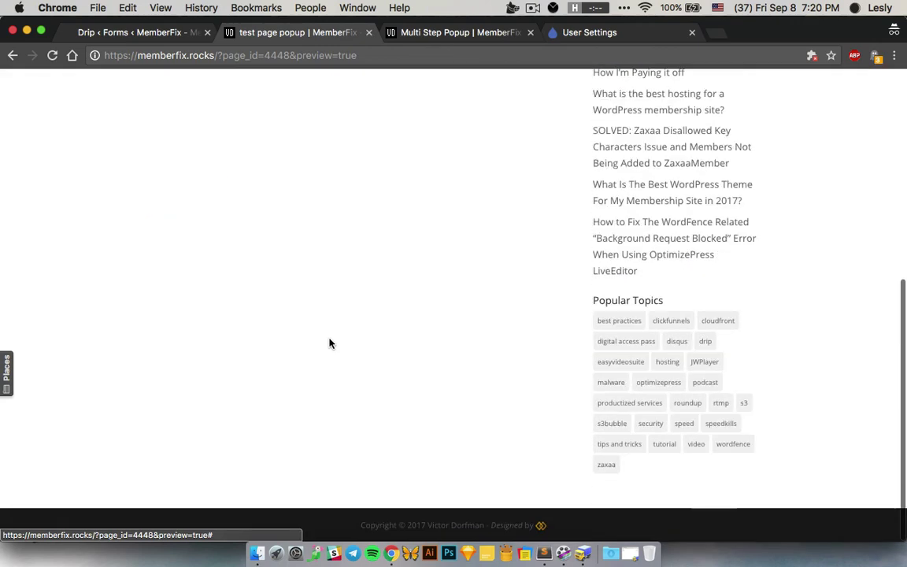
scroll(330, 344, "up", 10)
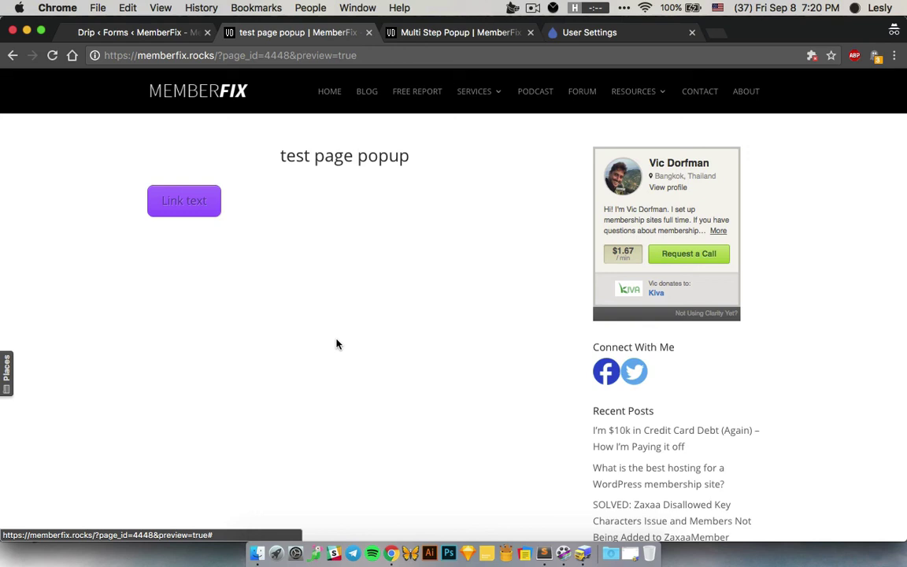
left_click(189, 32)
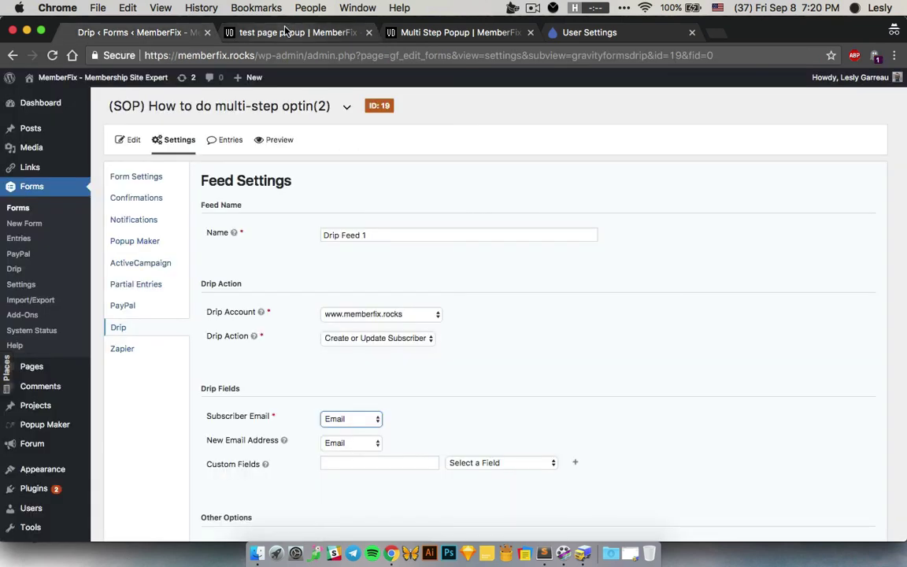
left_click(287, 32)
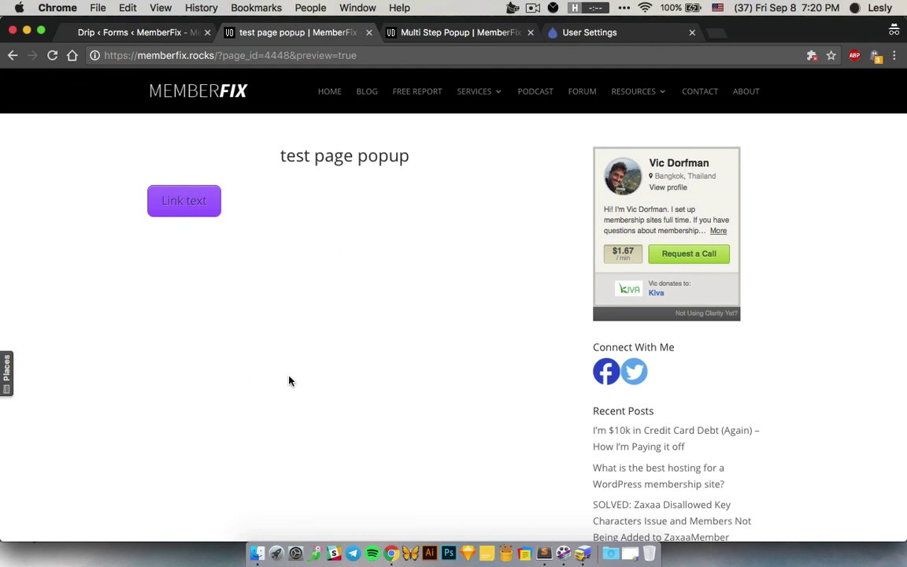
scroll(355, 372, "down", 3)
scroll(354, 372, "down", 6)
scroll(354, 371, "up", 9)
left_click(535, 7)
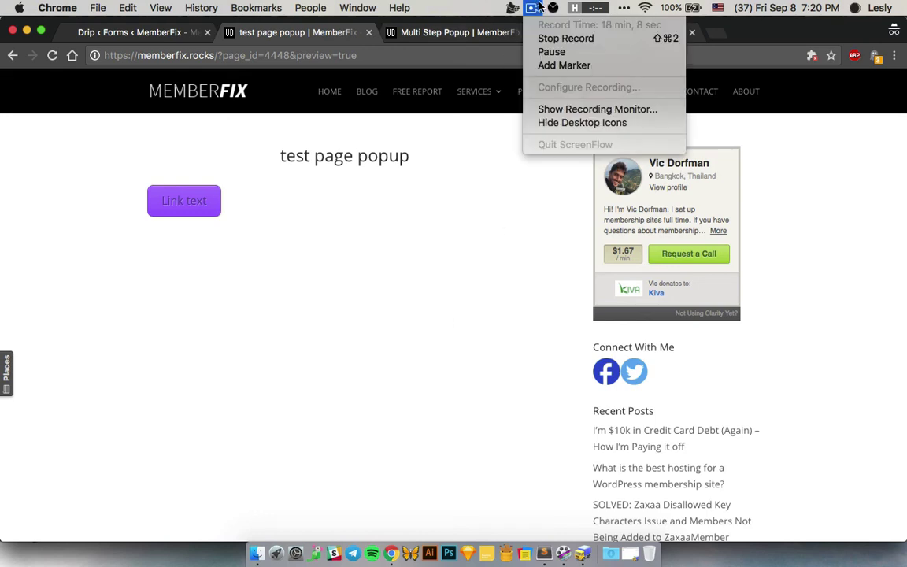